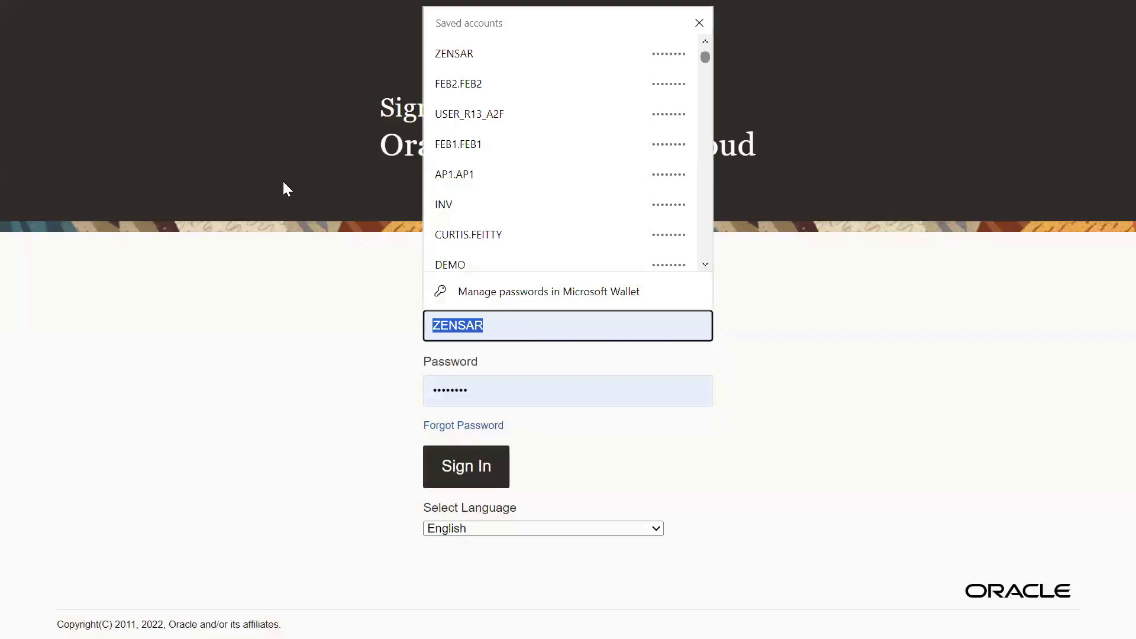
Sign in with the saved FEB2.FEB2 account and open the Financials setup page
{"action": "left_click", "coordinate": [472, 87]}
{"action": "left_click", "coordinate": [483, 471]}
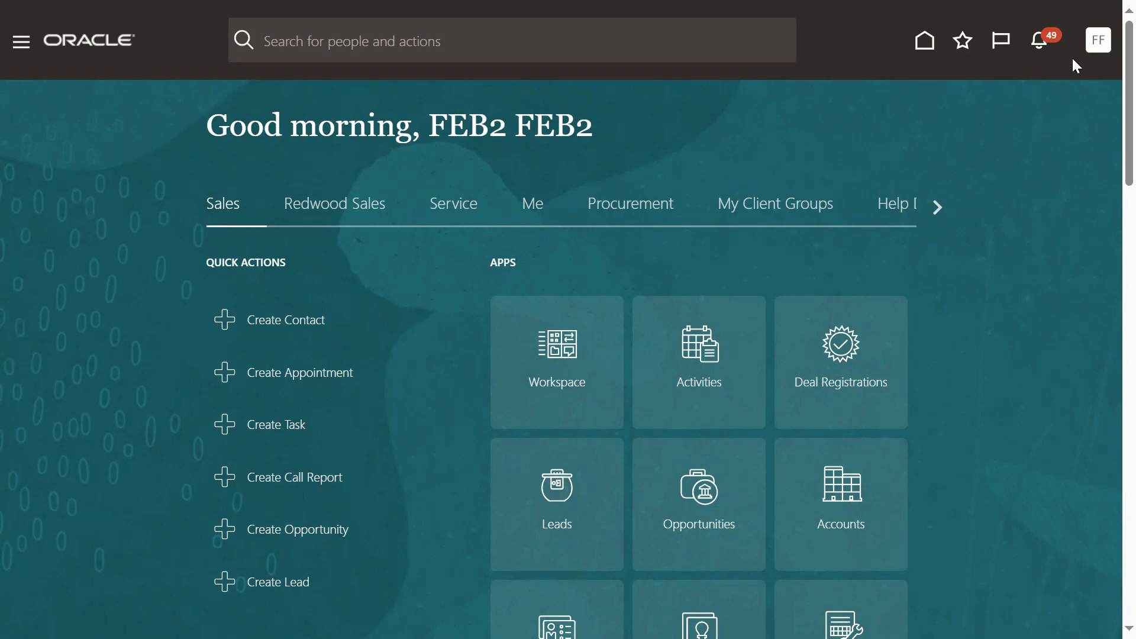
{"action": "left_click", "coordinate": [1099, 55]}
{"action": "left_click", "coordinate": [837, 306]}
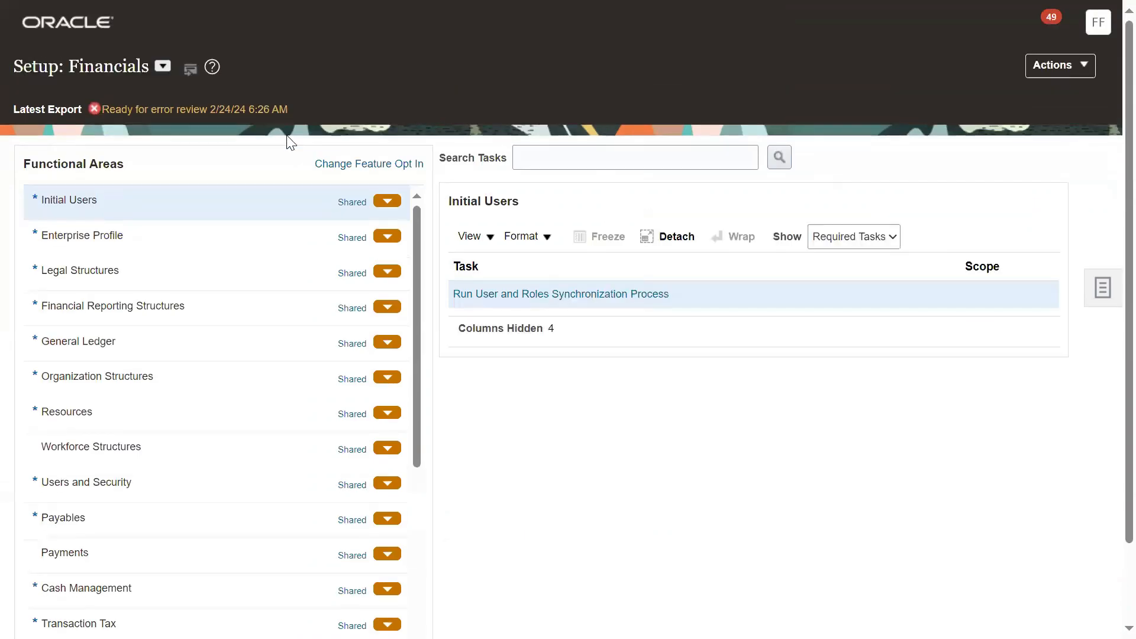
Search the setup tasks for "Receipt c" and open Manage Receipt Classes and Methods
{"action": "left_click", "coordinate": [584, 147]}
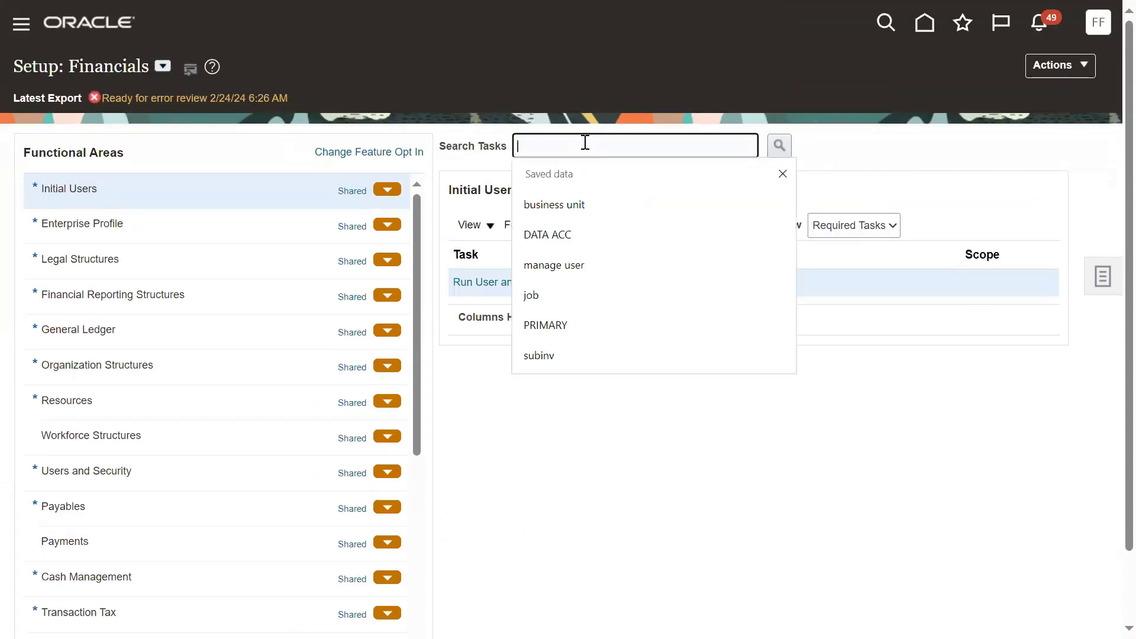
{"action": "type", "text": "Receipt c"}
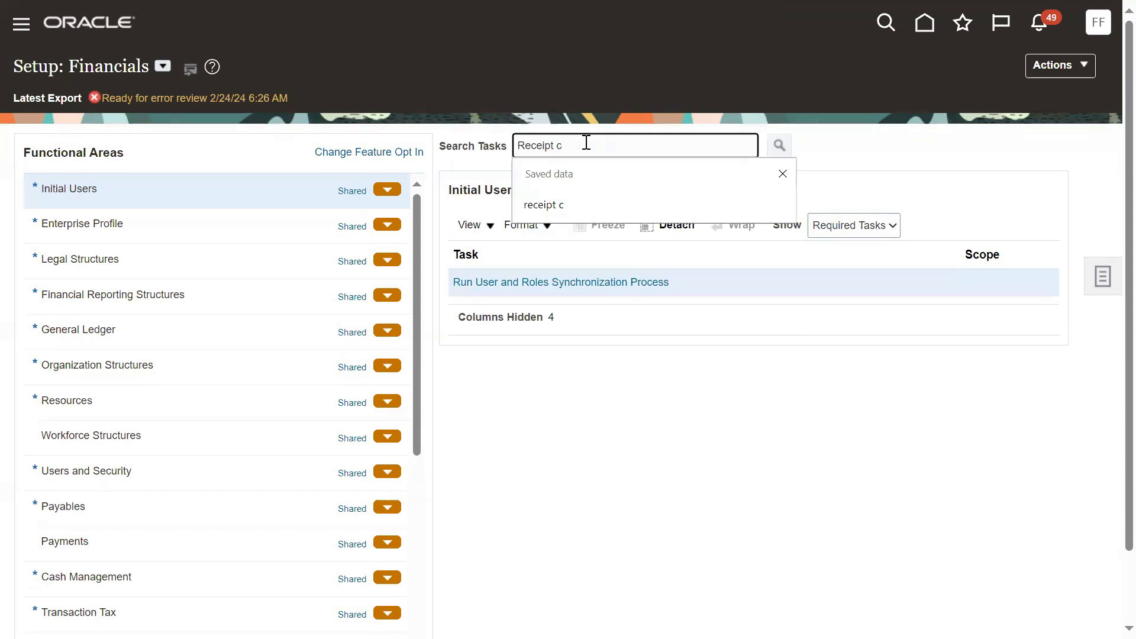
{"action": "key", "text": "Return"}
{"action": "left_click", "coordinate": [592, 286]}
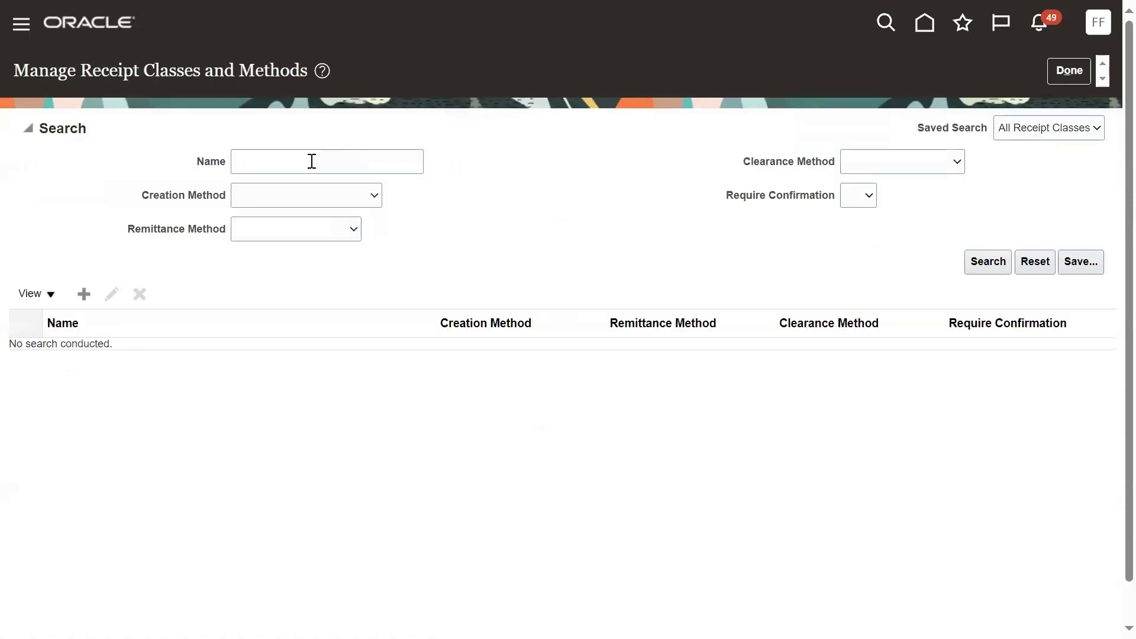
Search receipt classes by the name "ZEN", review the ZENSAR Receipt Class&Method definition, and leave it without saving
{"action": "left_click", "coordinate": [312, 161]}
{"action": "type", "text": "ZEN"}
{"action": "left_click", "coordinate": [582, 174]}
{"action": "left_click", "coordinate": [988, 262]}
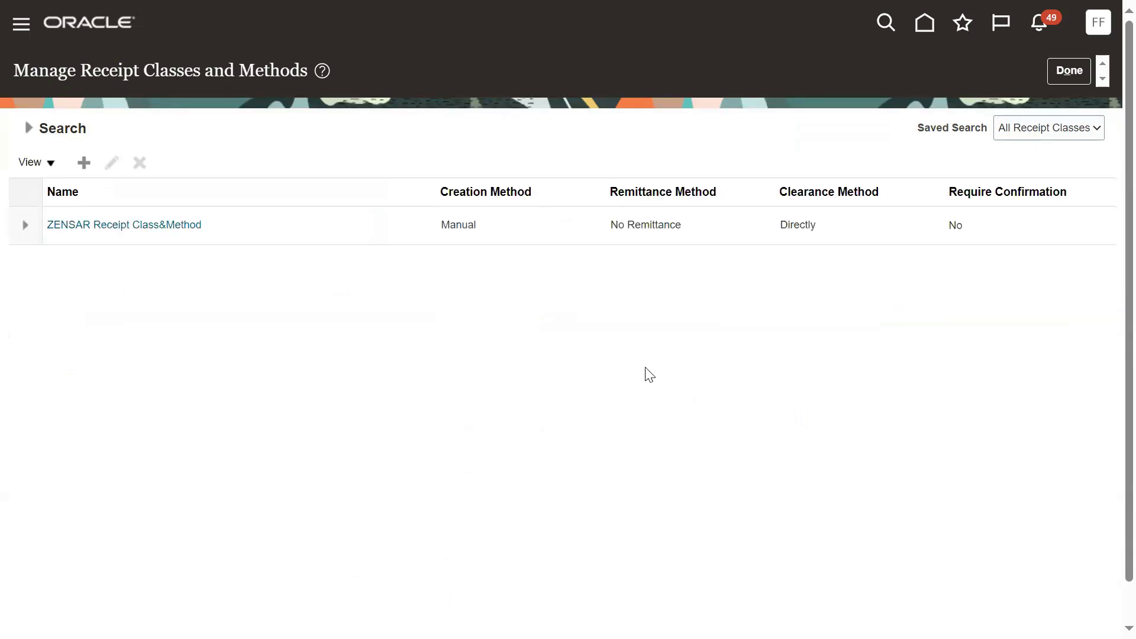
{"action": "left_click", "coordinate": [185, 227]}
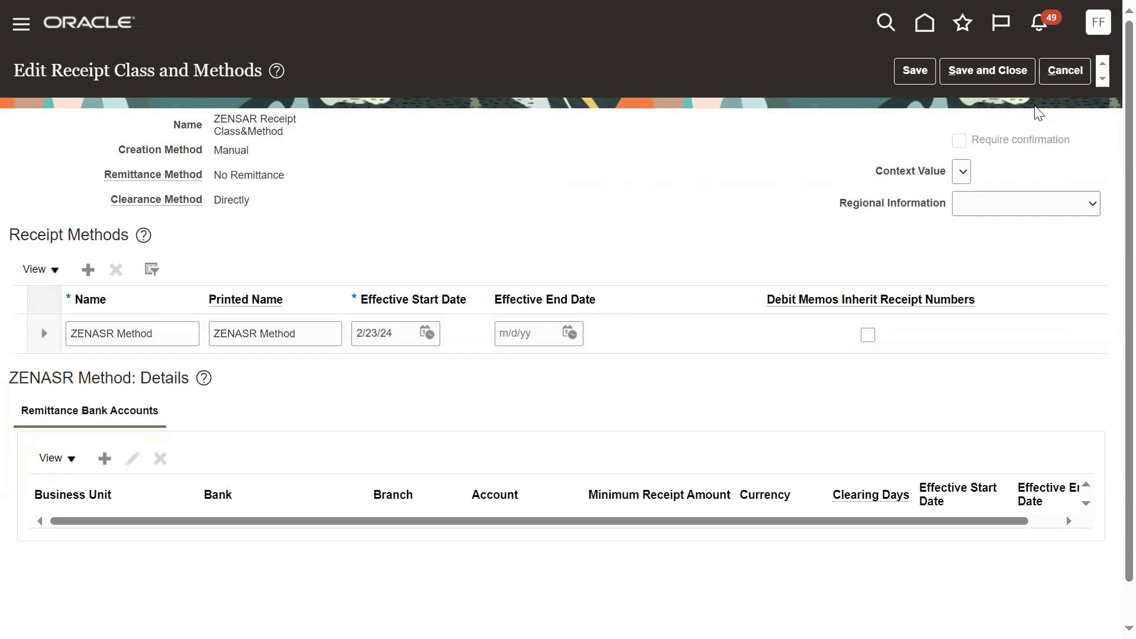
{"action": "left_click", "coordinate": [1065, 71]}
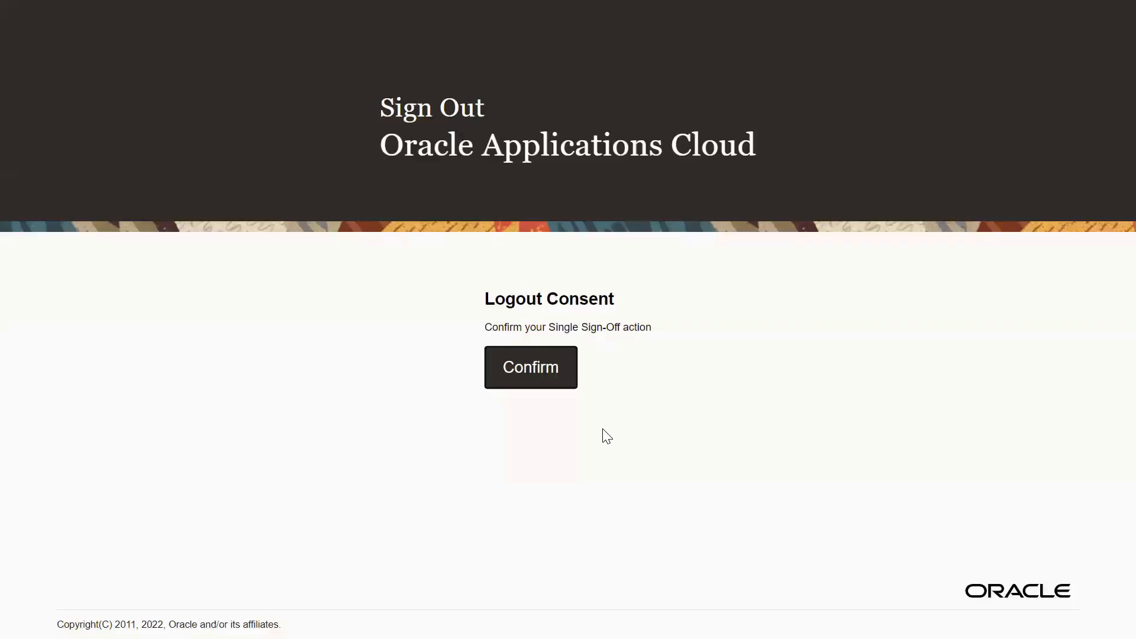
Confirm the sign-out and sign back in with the saved ZENSAR account
{"action": "left_click", "coordinate": [522, 368]}
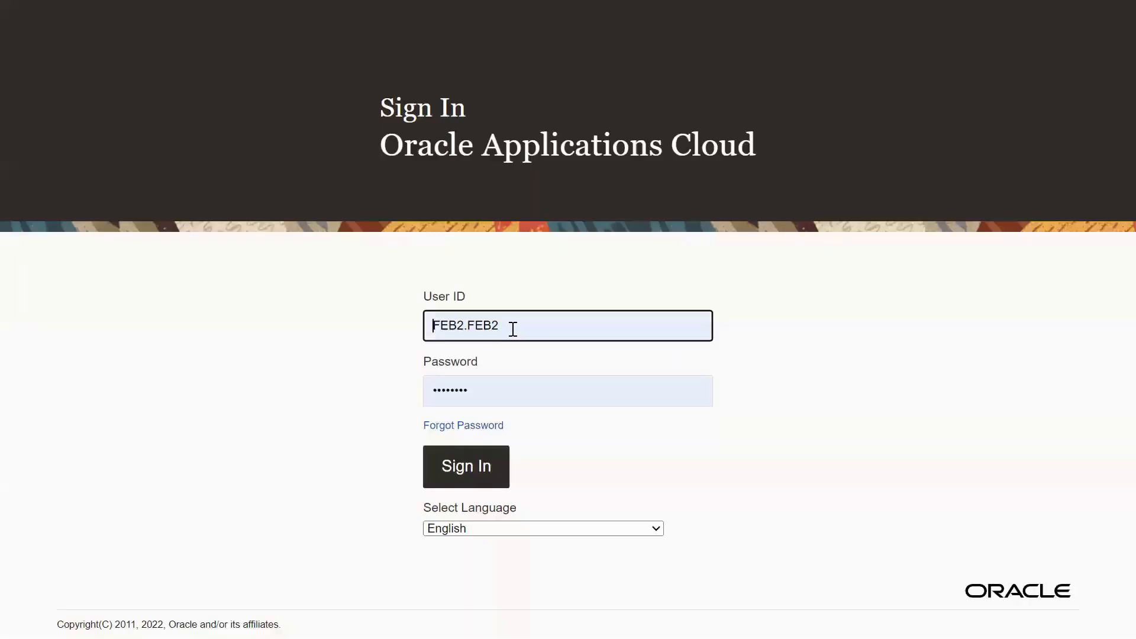
{"action": "triple_click", "coordinate": [513, 330]}
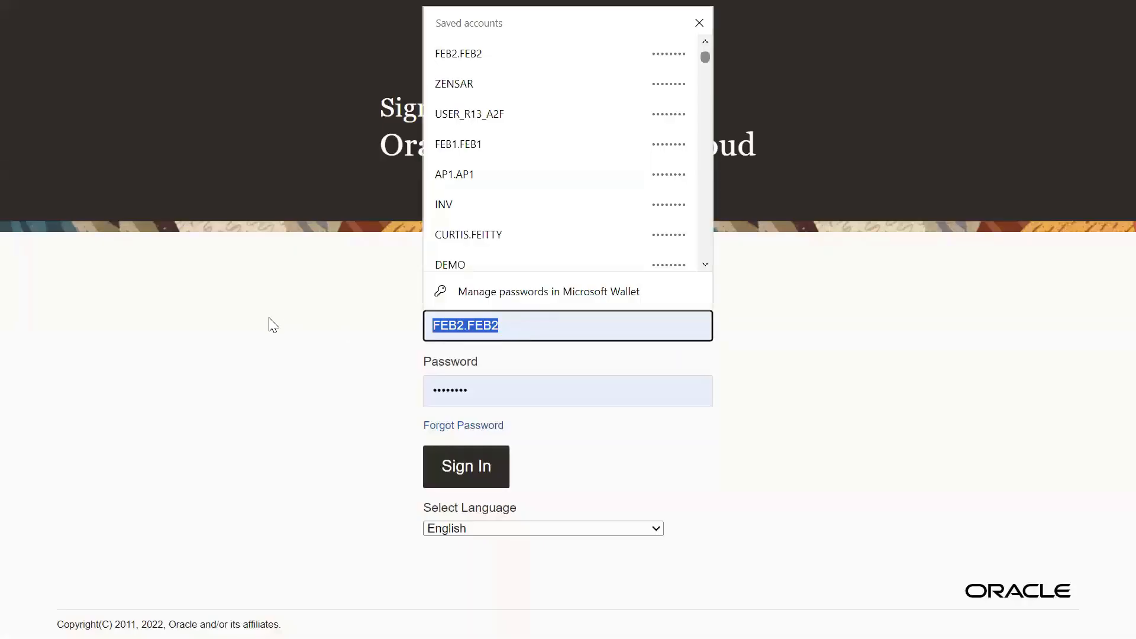
{"action": "type", "text": "ze"}
{"action": "left_click", "coordinate": [561, 388]}
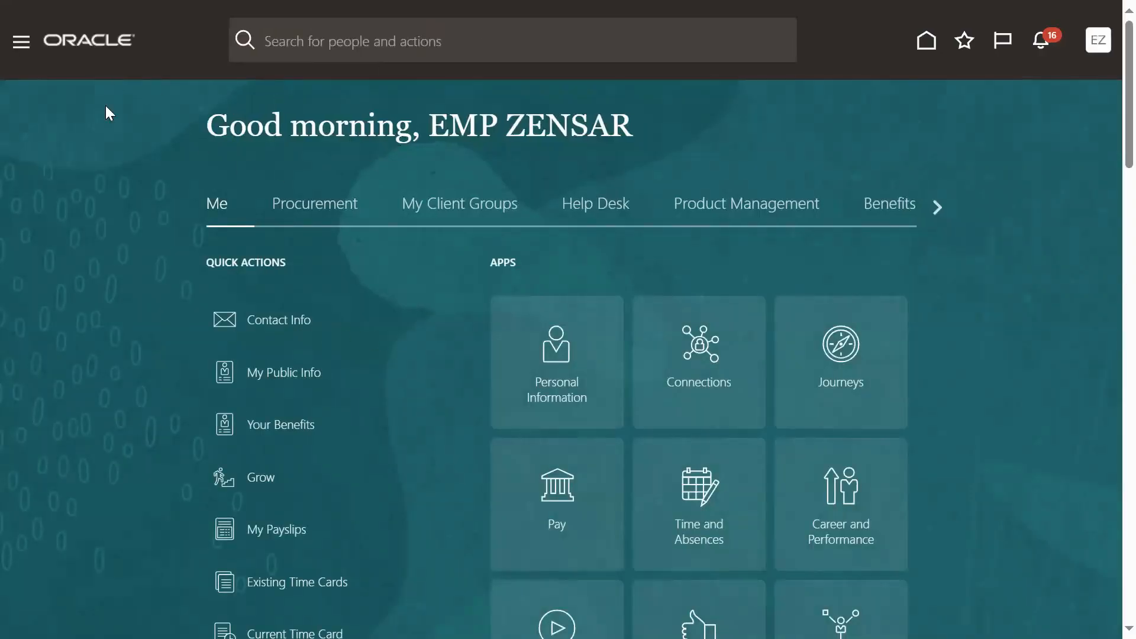
Open the Manage Transactions page from the Receivables Billing work area
{"action": "left_click", "coordinate": [21, 42]}
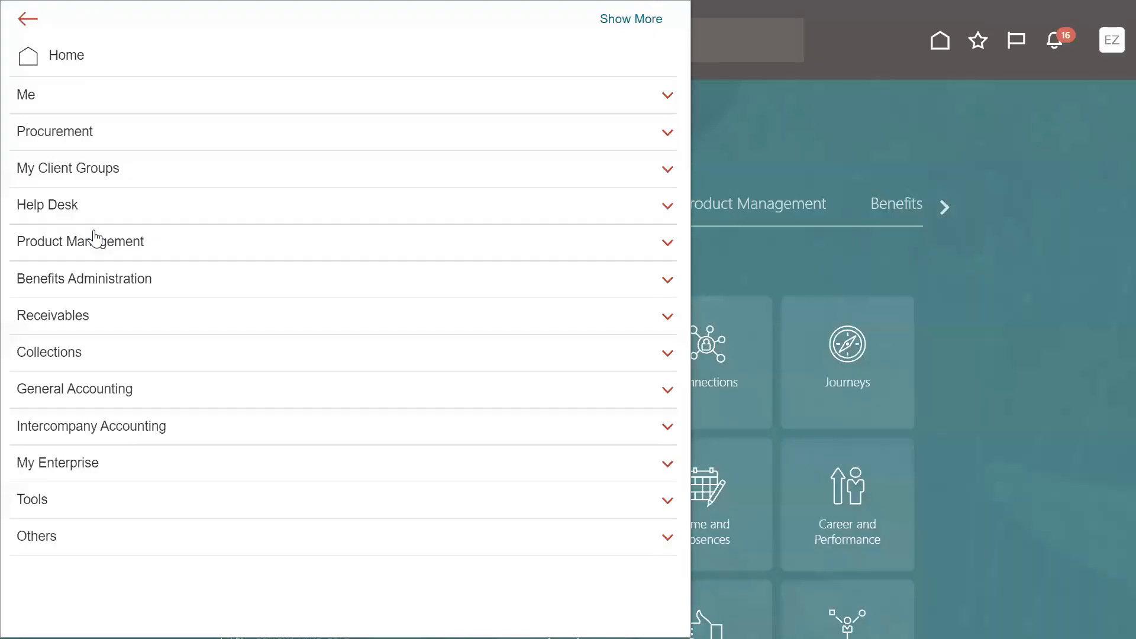
{"action": "left_click", "coordinate": [87, 316]}
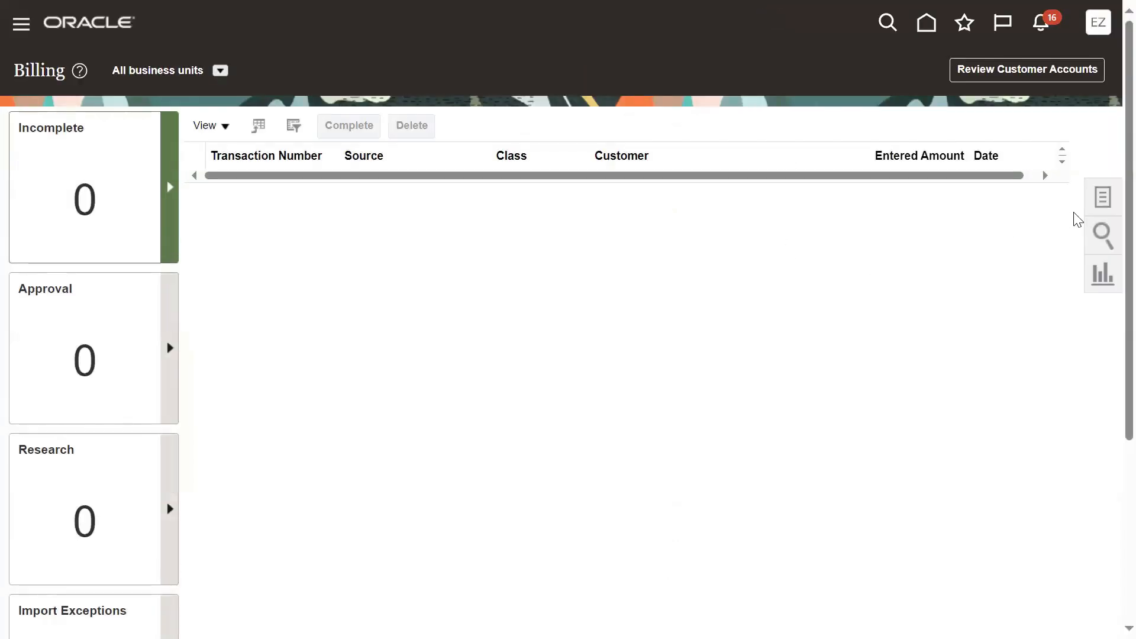
{"action": "left_click", "coordinate": [1103, 196]}
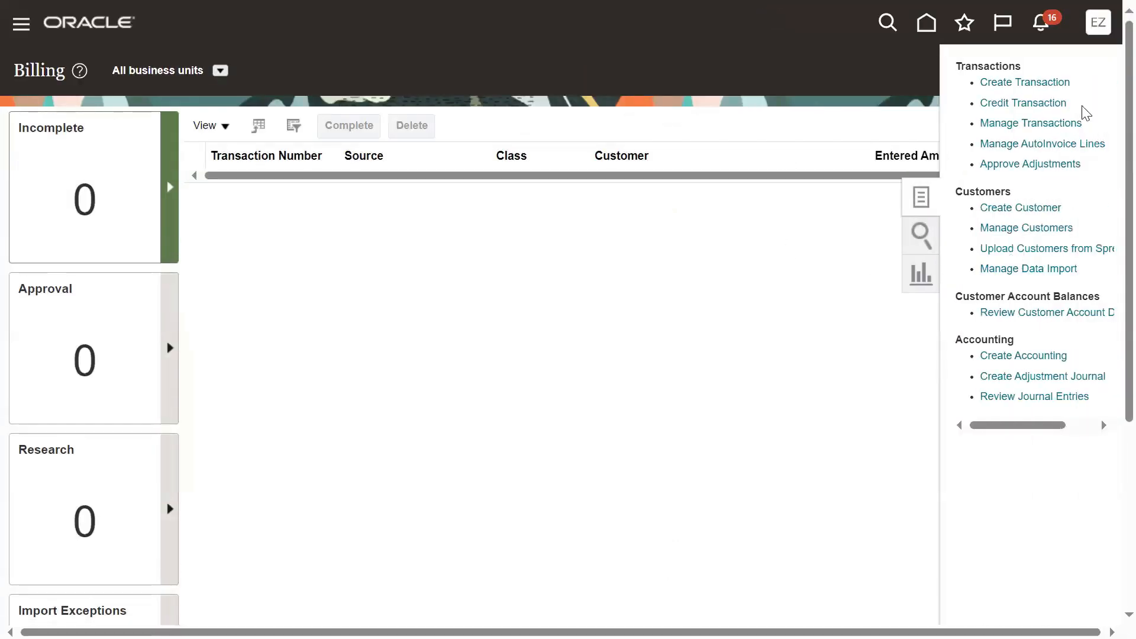
{"action": "left_click", "coordinate": [1040, 122]}
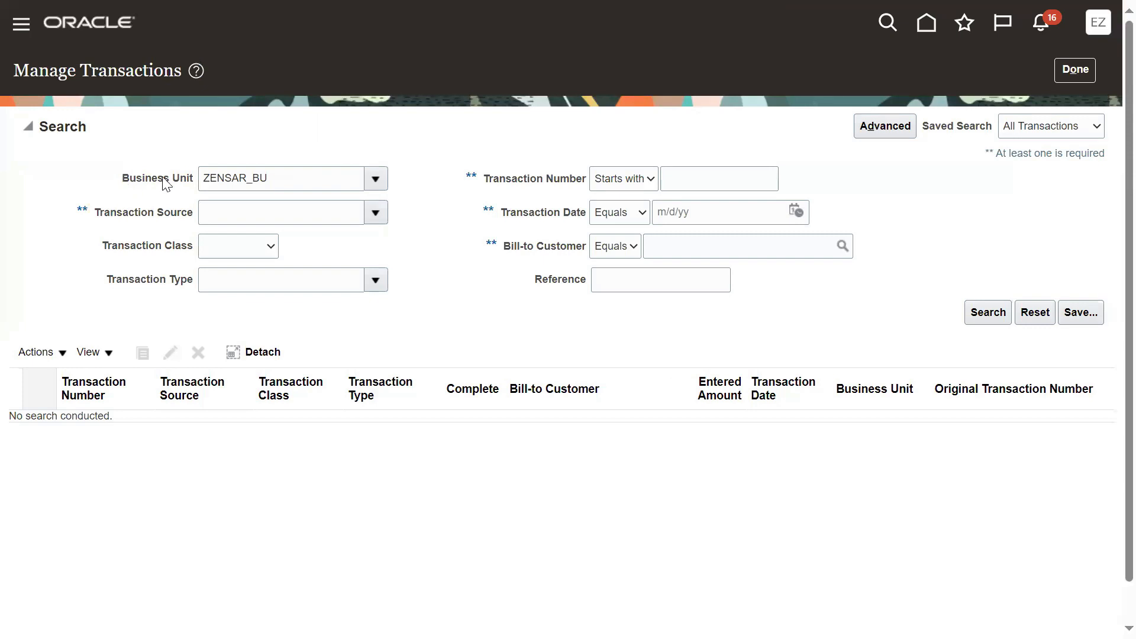
Search the ZENSAR_BU transactions dated 2/26/24 and open invoice 1 for review
{"action": "left_click", "coordinate": [985, 313]}
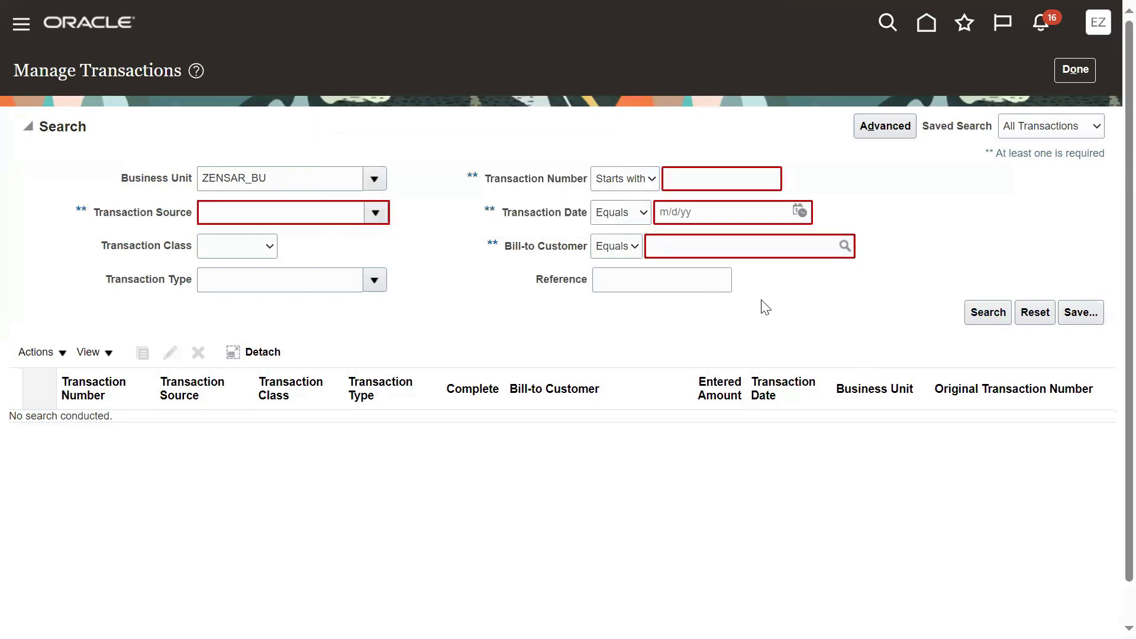
{"action": "left_click", "coordinate": [798, 211]}
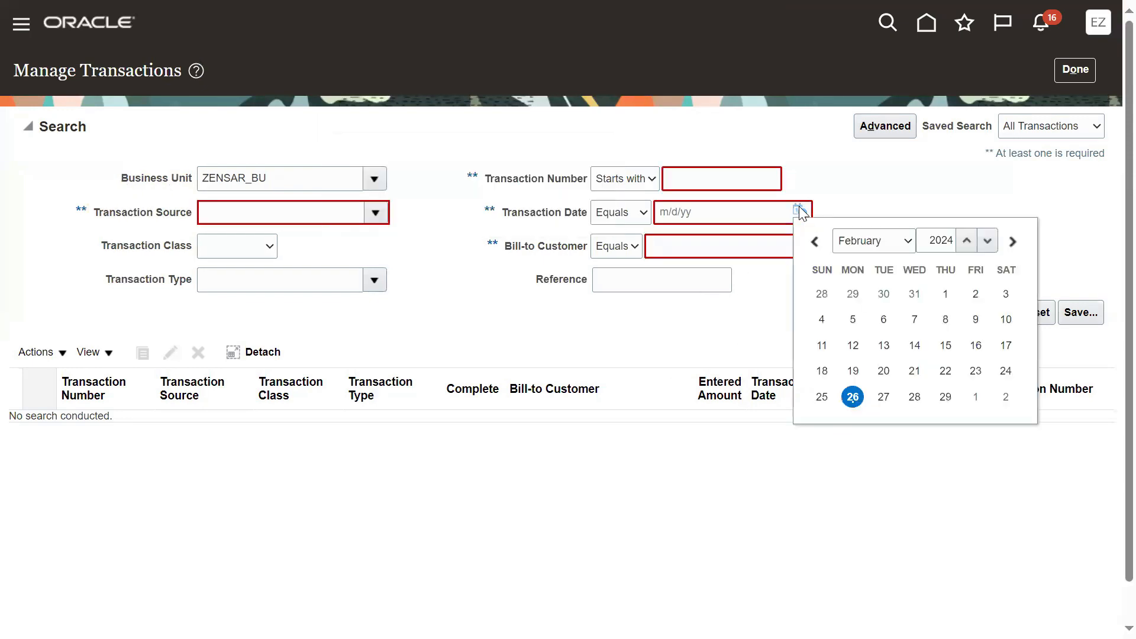
{"action": "left_click", "coordinate": [852, 396]}
{"action": "left_click", "coordinate": [982, 314]}
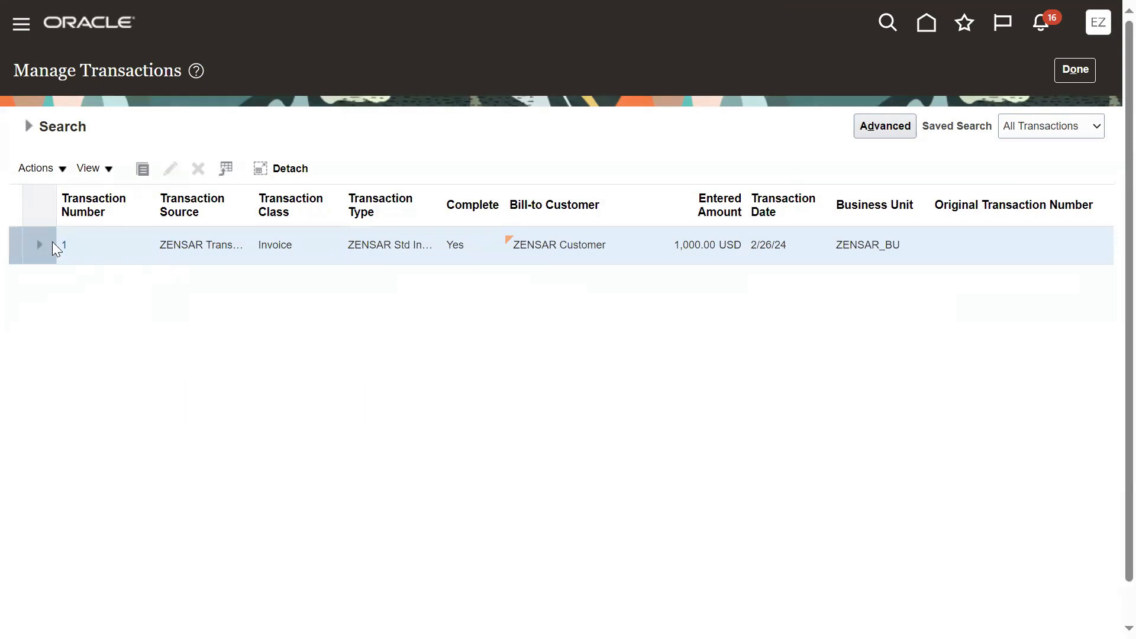
{"action": "left_click", "coordinate": [63, 247]}
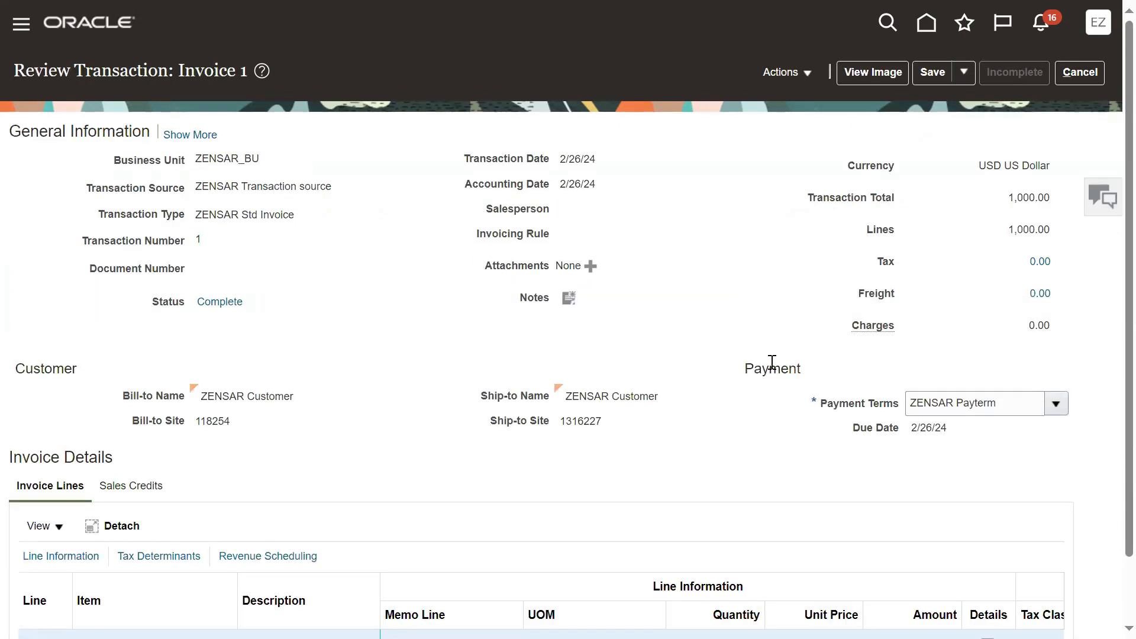
Examine the invoice's balance details, including the original amount, receipts, discounts and remaining balance, and close them
{"action": "scroll", "coordinate": [769, 367], "scroll_direction": "down", "scroll_amount": 1}
{"action": "scroll", "coordinate": [740, 367], "scroll_direction": "up", "scroll_amount": 1}
{"action": "left_click", "coordinate": [786, 71]}
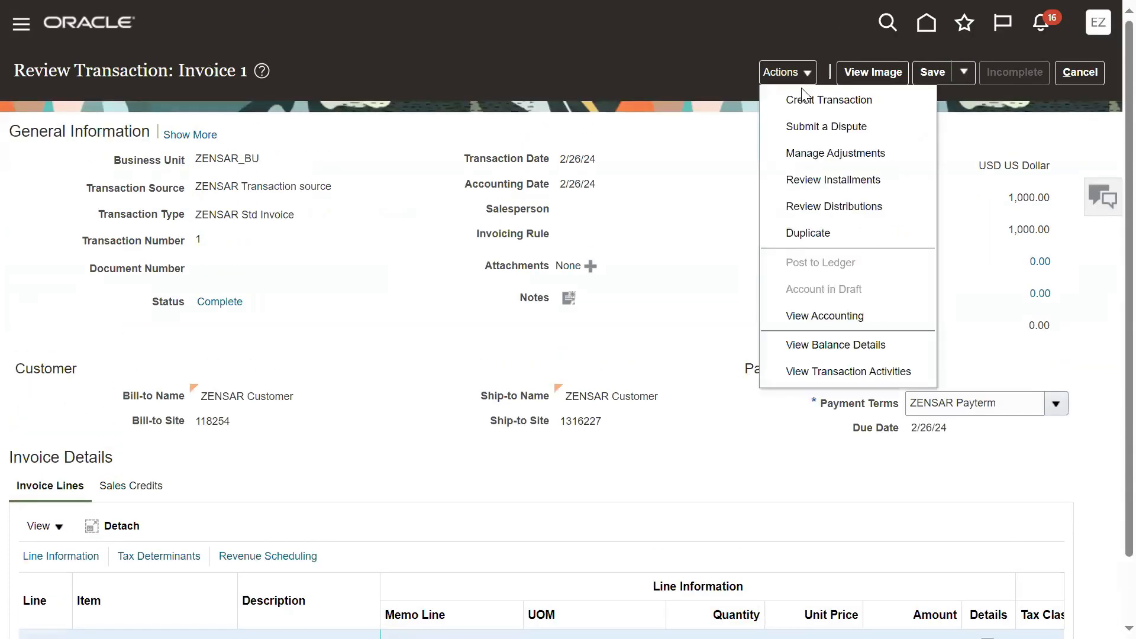
{"action": "left_click", "coordinate": [834, 347]}
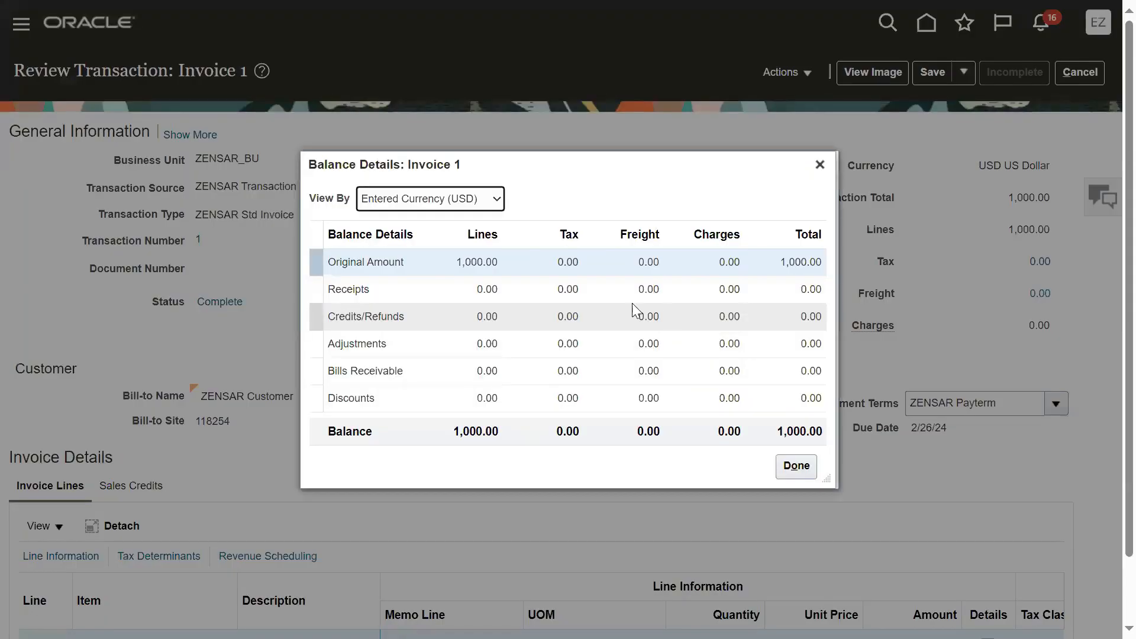
{"action": "left_click", "coordinate": [450, 288]}
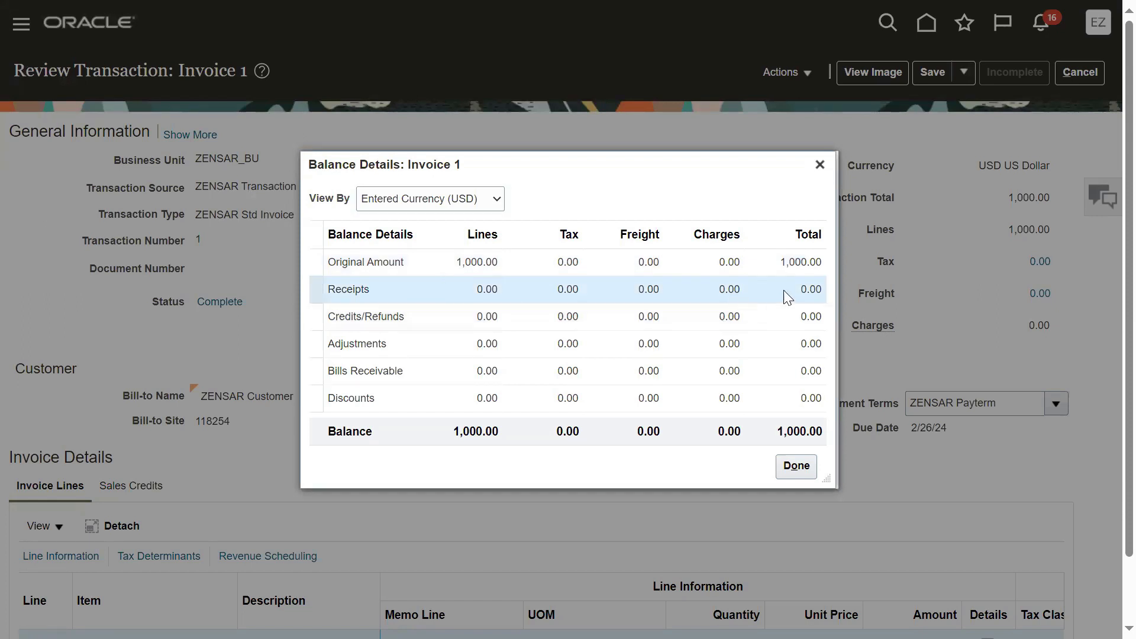
{"action": "double_click", "coordinate": [809, 293]}
{"action": "left_click_drag", "start_coordinate": [779, 432], "coordinate": [833, 433]}
{"action": "left_click", "coordinate": [498, 452]}
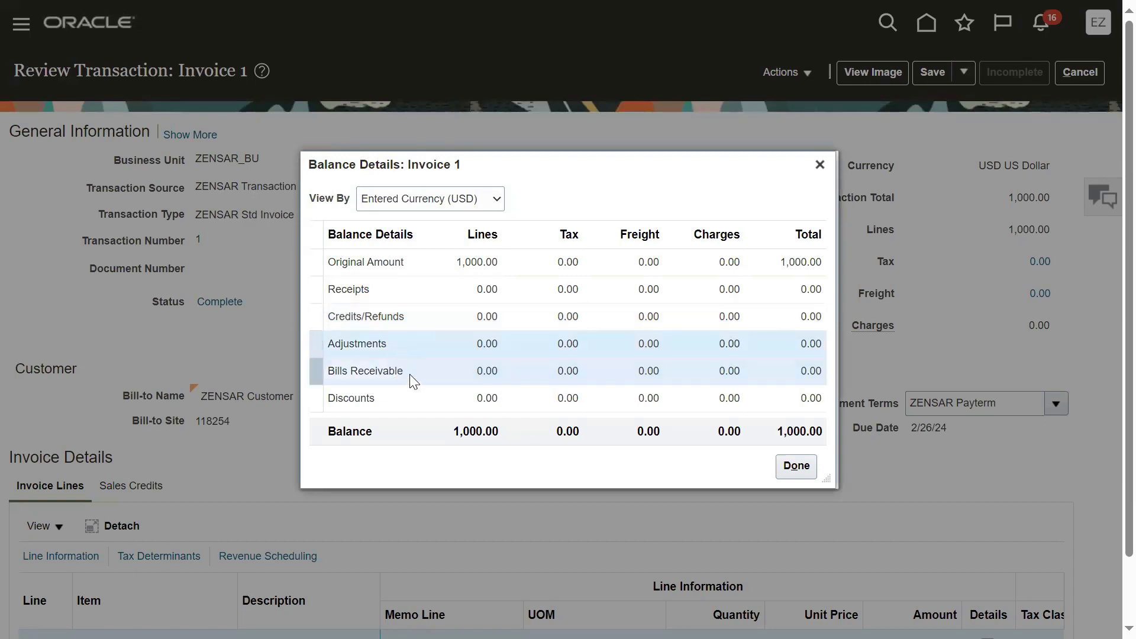
{"action": "left_click", "coordinate": [404, 397]}
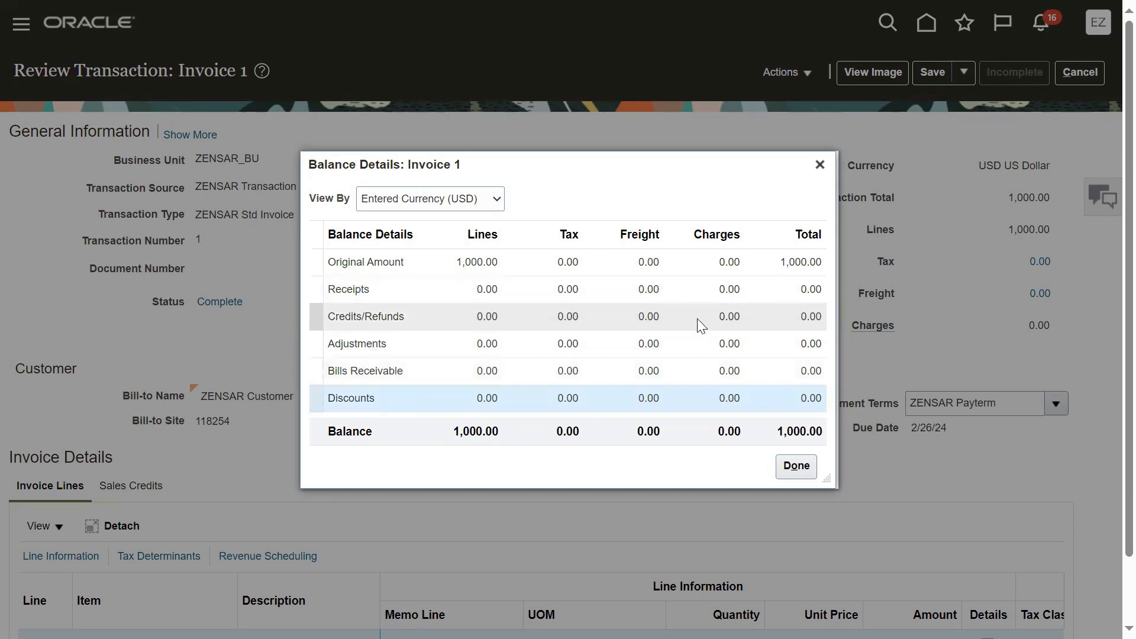
{"action": "left_click", "coordinate": [794, 260]}
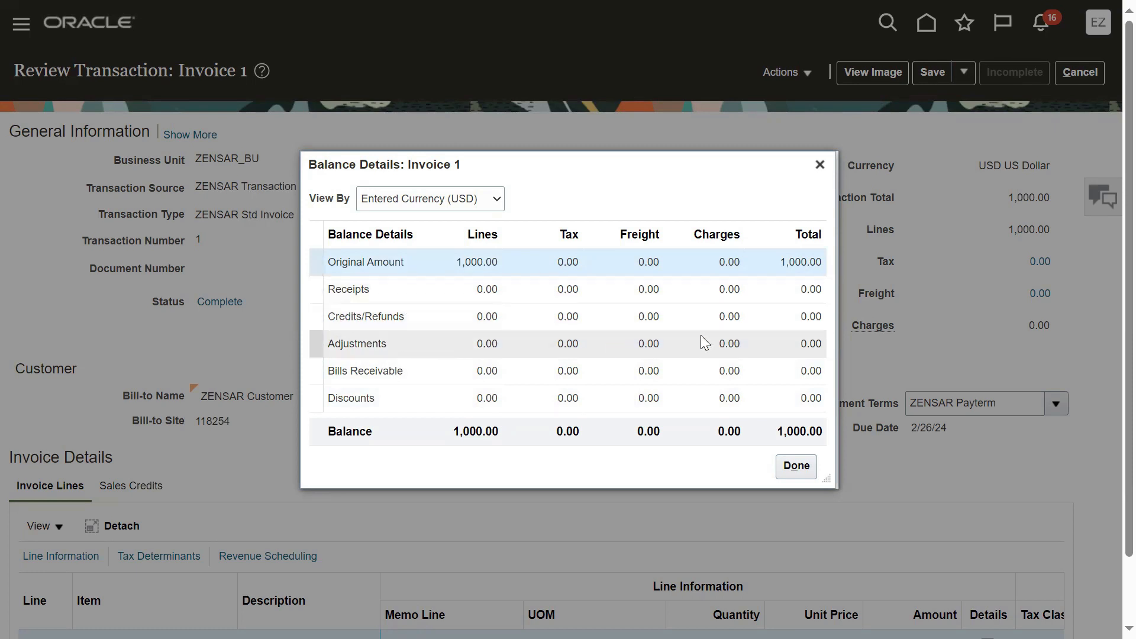
{"action": "left_click", "coordinate": [795, 467]}
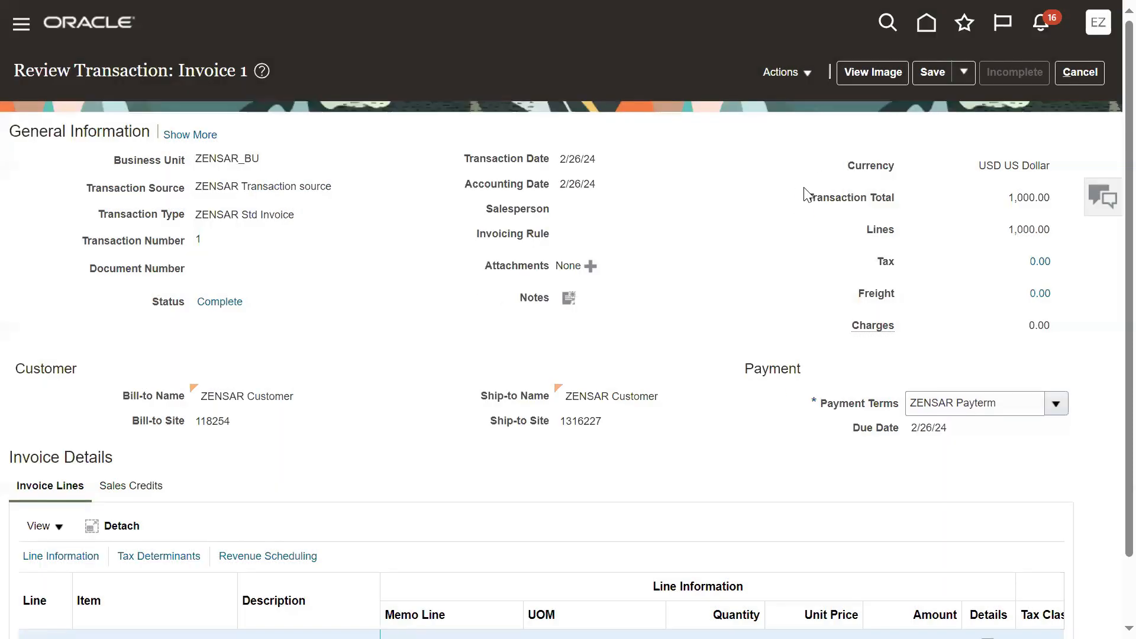
Save and close the invoice, acknowledge the message, and finish managing transactions
{"action": "left_click", "coordinate": [961, 78]}
{"action": "left_click", "coordinate": [957, 102]}
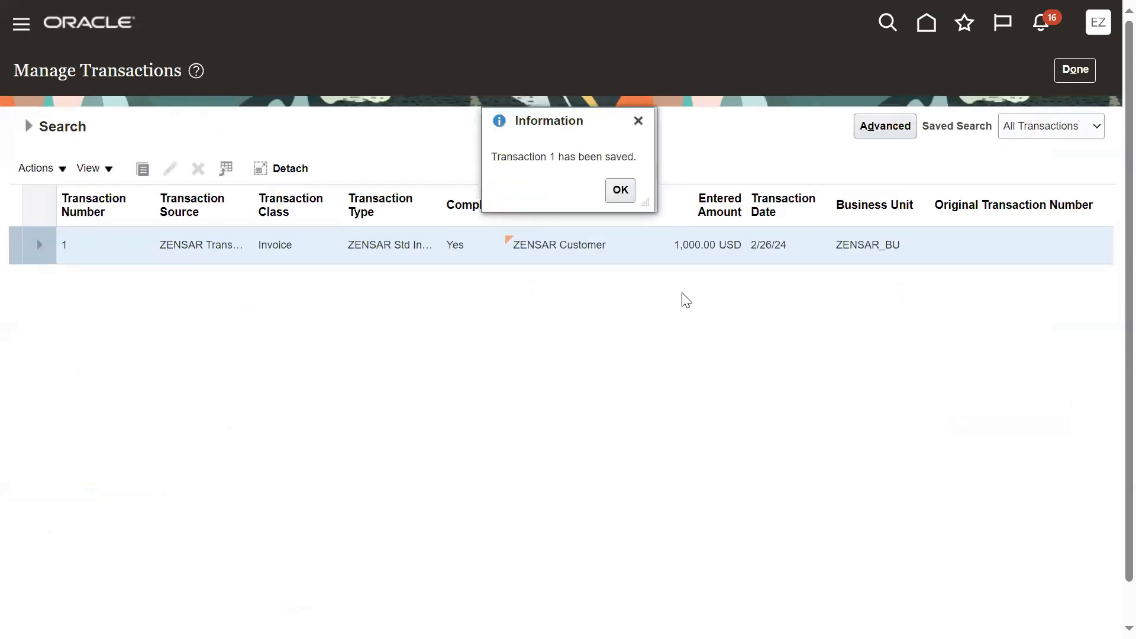
{"action": "left_click", "coordinate": [623, 190]}
{"action": "left_click", "coordinate": [1074, 71]}
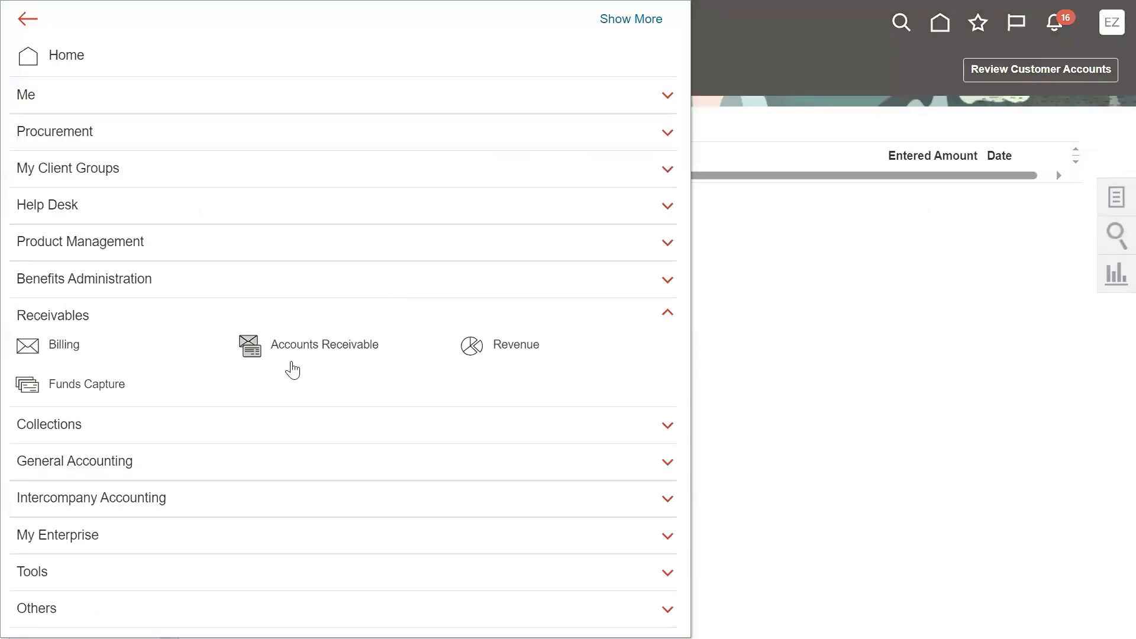
Start a new receipt in the Accounts Receivable work area, keeping the Standard receipt type
{"action": "left_click", "coordinate": [307, 348]}
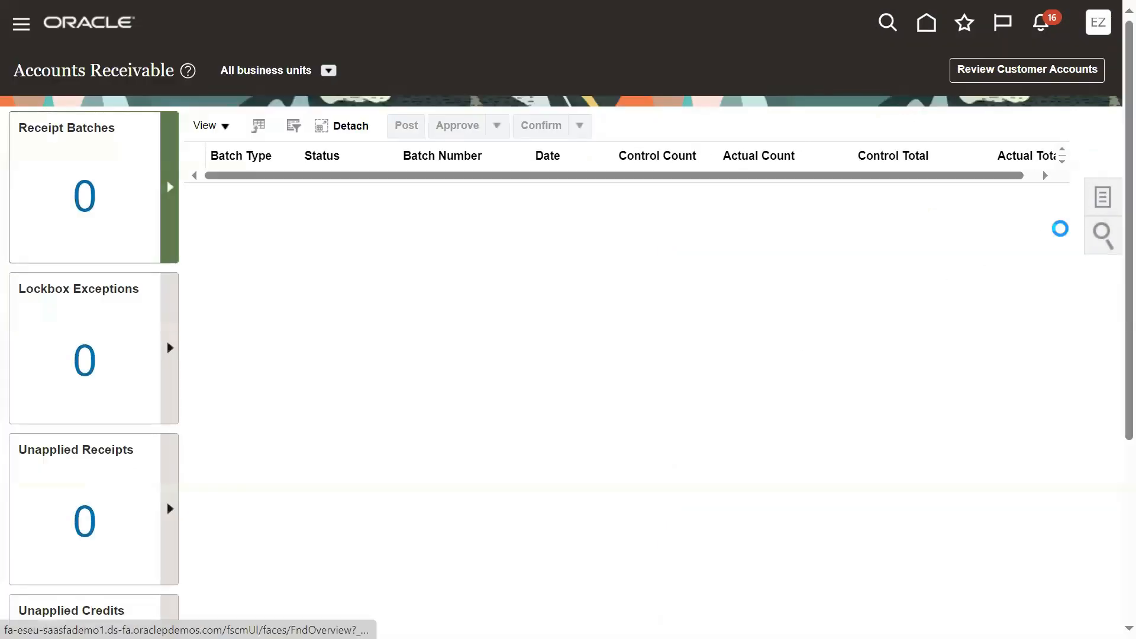
{"action": "left_click", "coordinate": [1103, 197]}
{"action": "left_click", "coordinate": [1014, 84]}
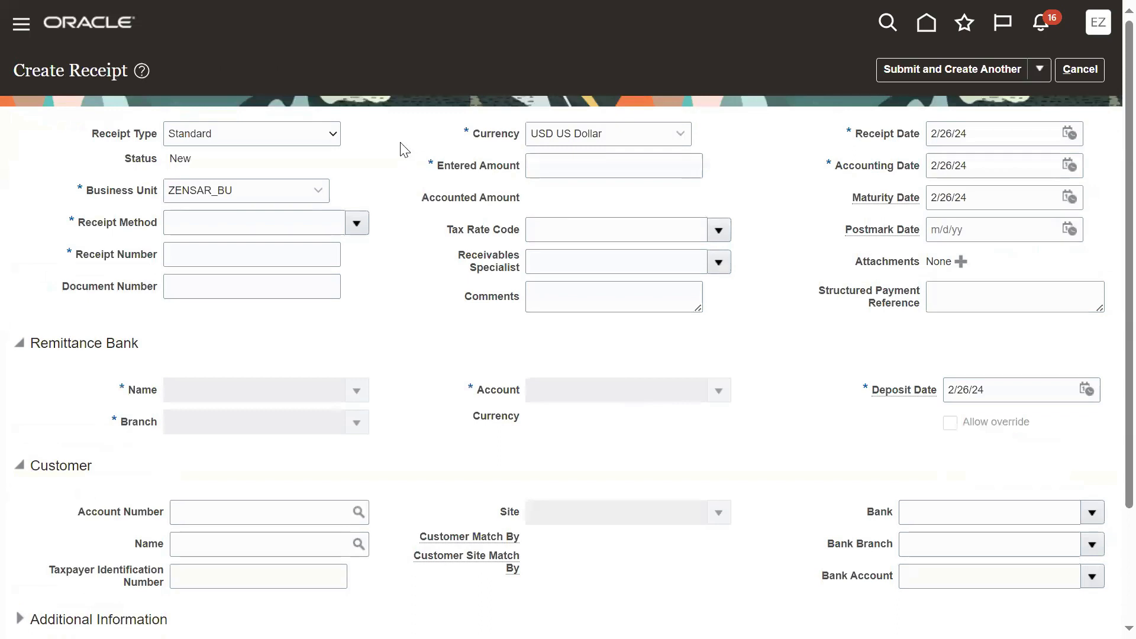
{"action": "left_click", "coordinate": [293, 140]}
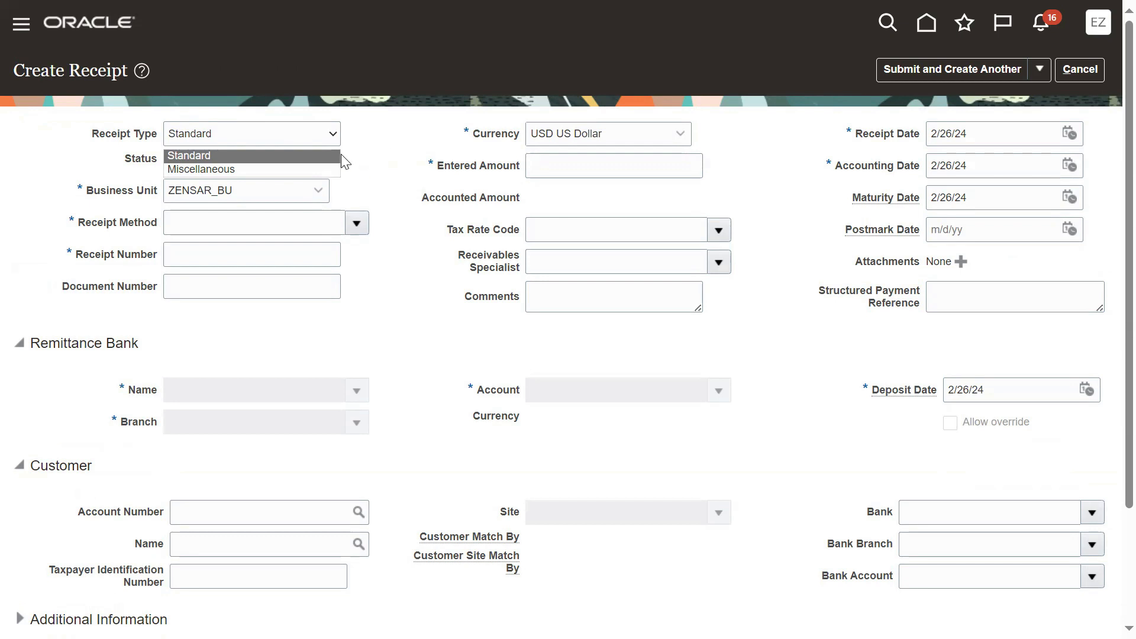
{"action": "left_click", "coordinate": [379, 156]}
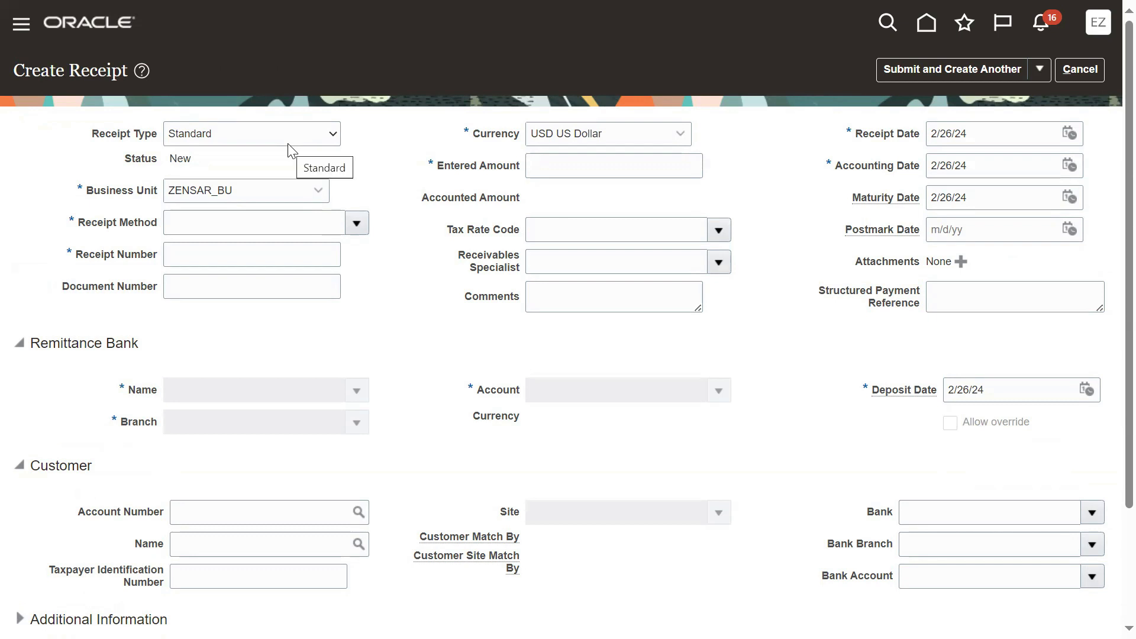
{"action": "left_click", "coordinate": [348, 228]}
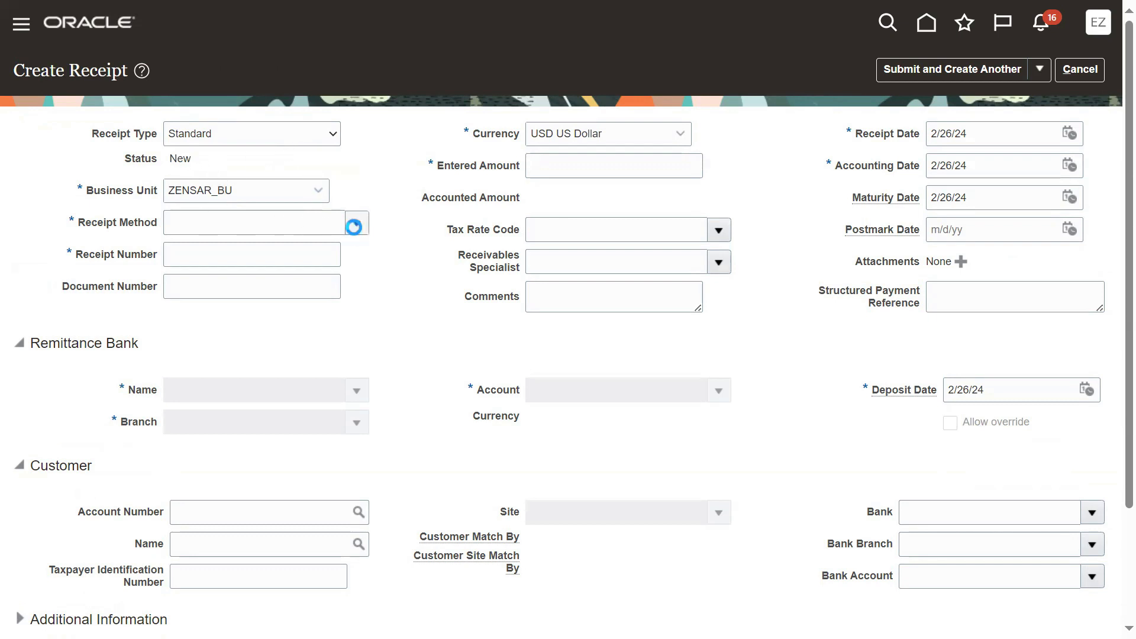
{"action": "left_click", "coordinate": [186, 252]}
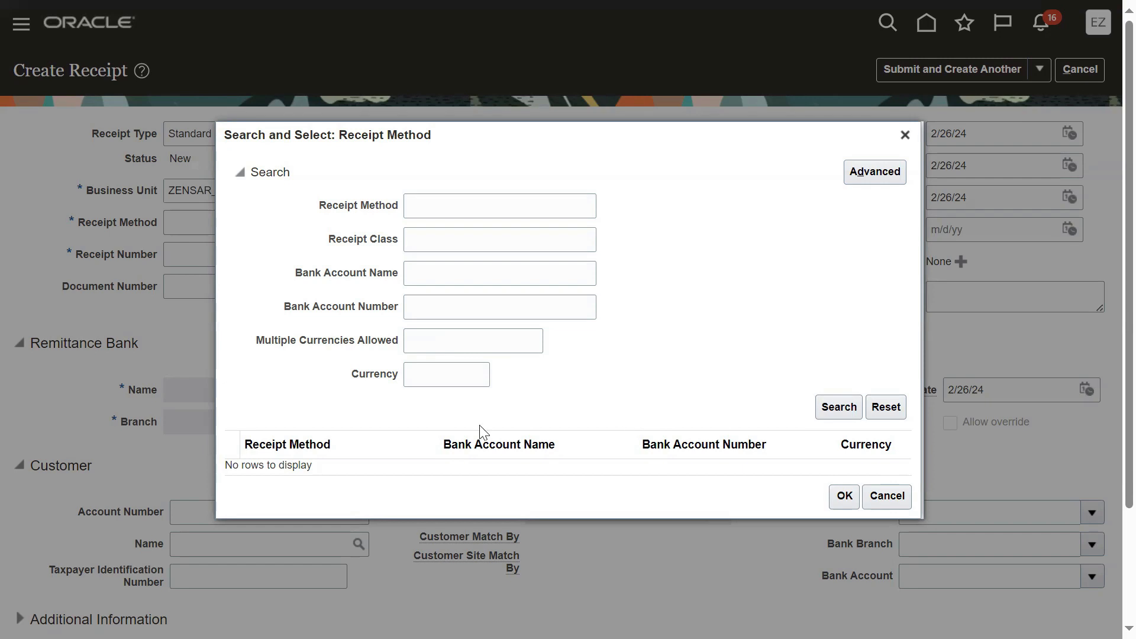
{"action": "left_click", "coordinate": [892, 500]}
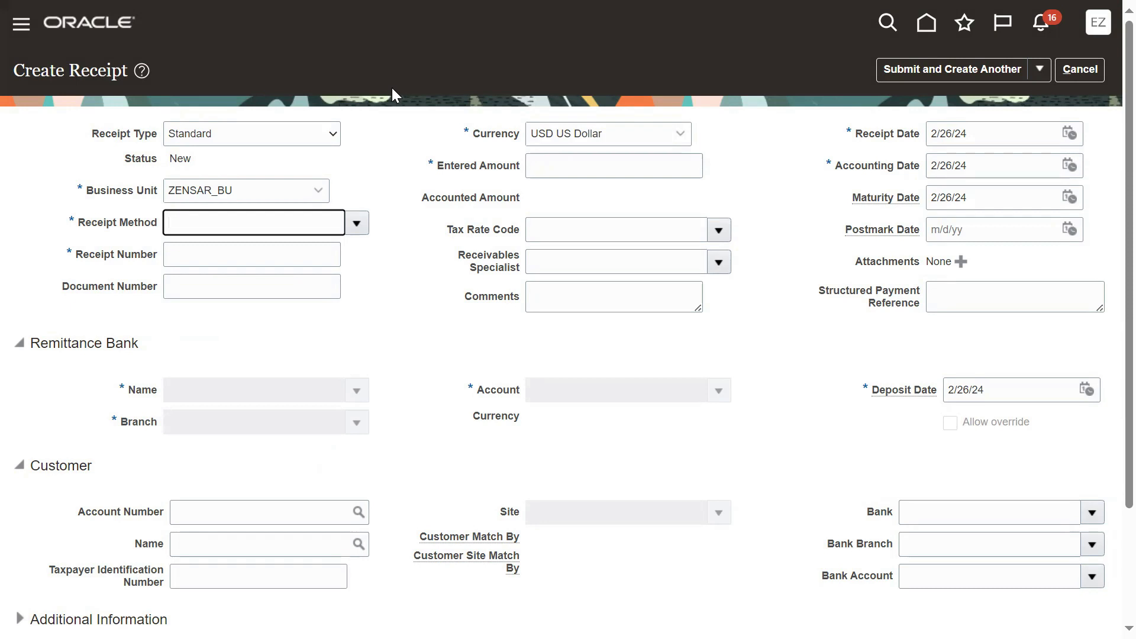
Cancel the new ZENSAR_BU receipt and sign out of the current user account
{"action": "key", "text": "alt+Tab"}
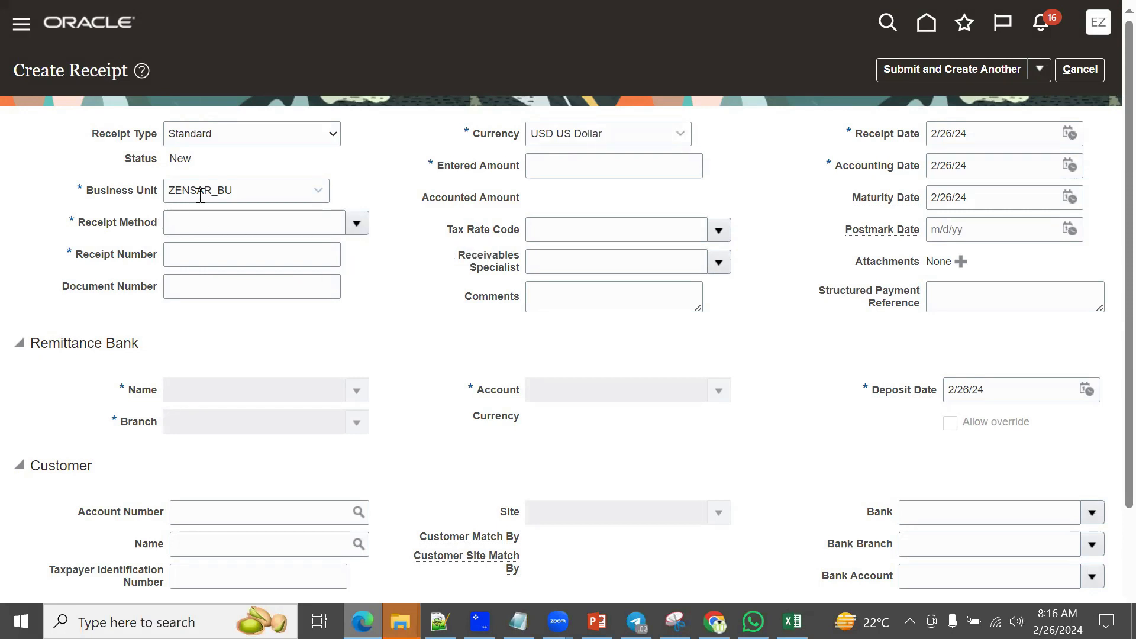
{"action": "left_click_drag", "start_coordinate": [232, 188], "coordinate": [160, 193]}
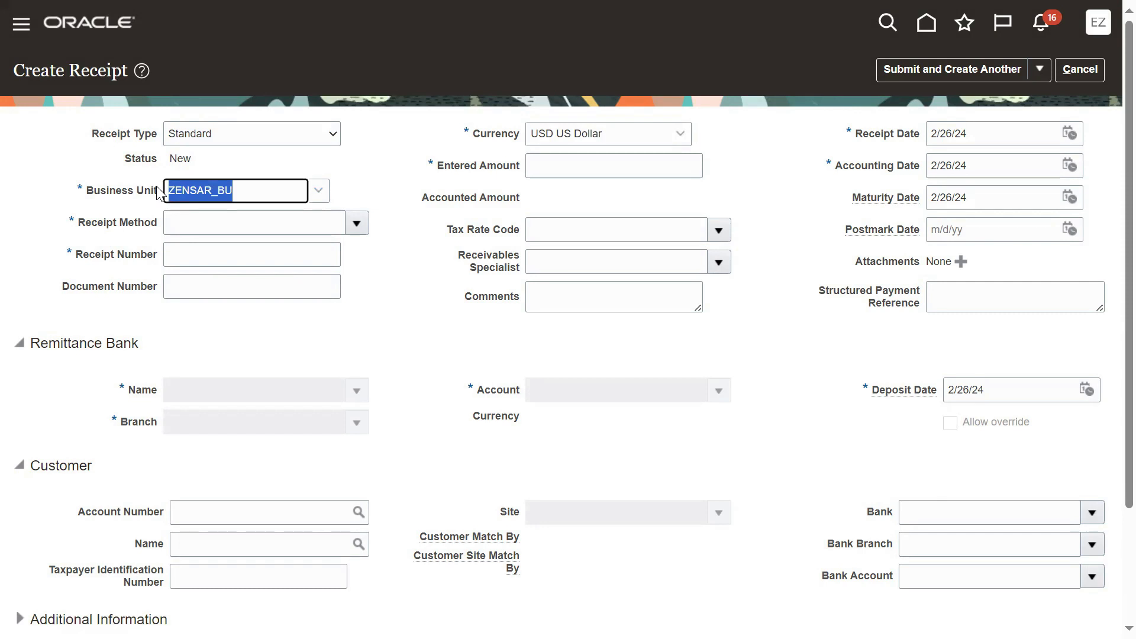
{"action": "left_click", "coordinate": [423, 332]}
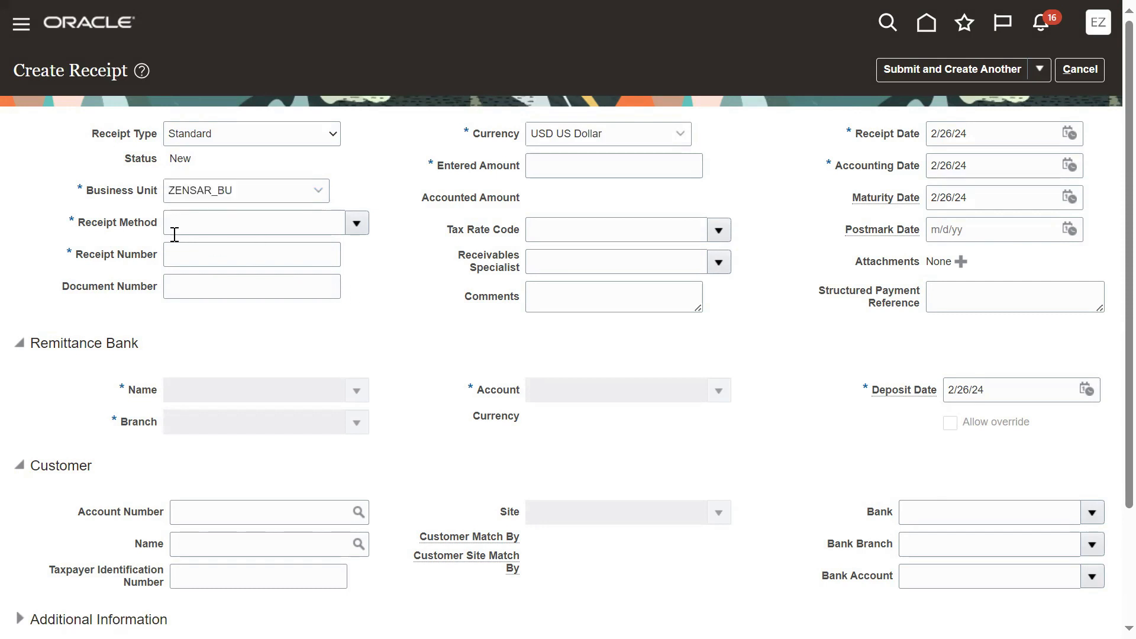
{"action": "left_click", "coordinate": [1083, 70]}
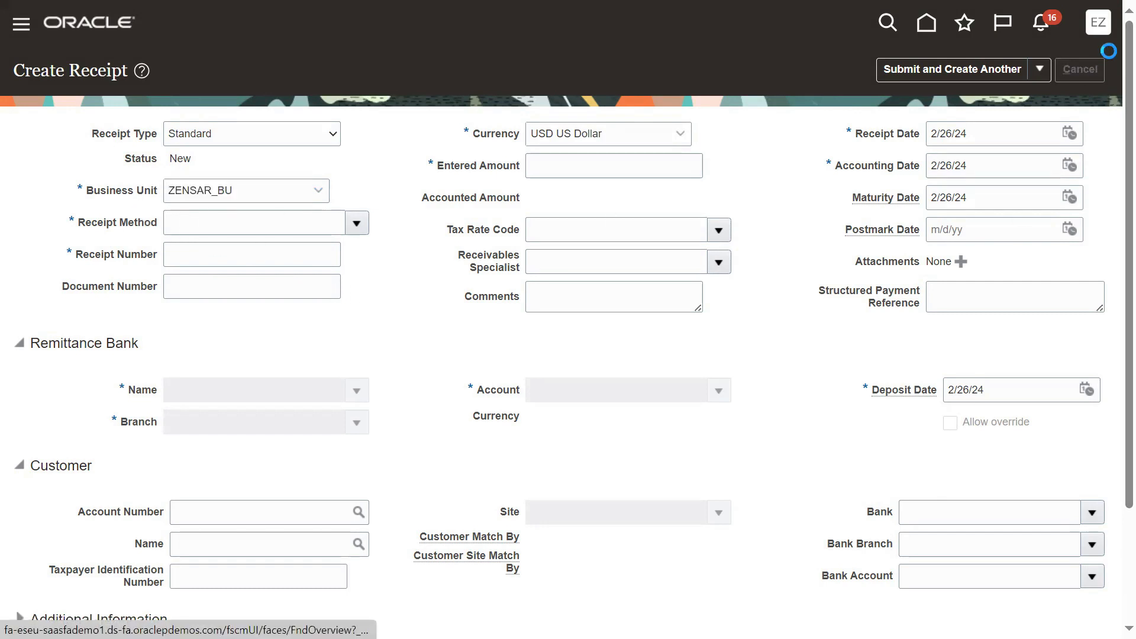
{"action": "left_click", "coordinate": [1104, 29]}
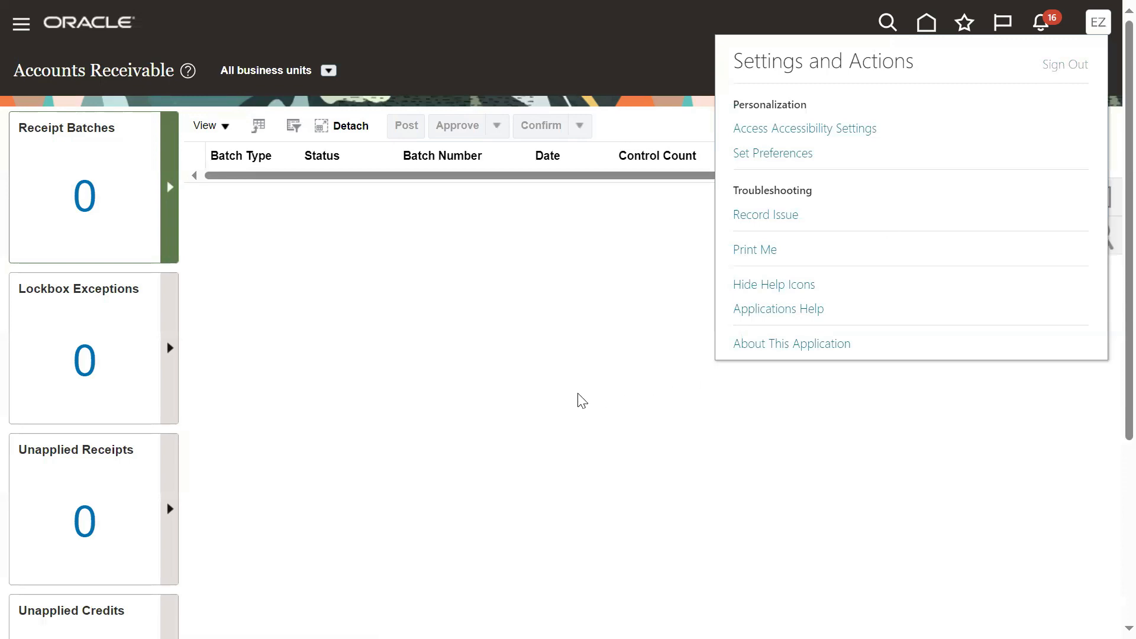
{"action": "left_click", "coordinate": [553, 376]}
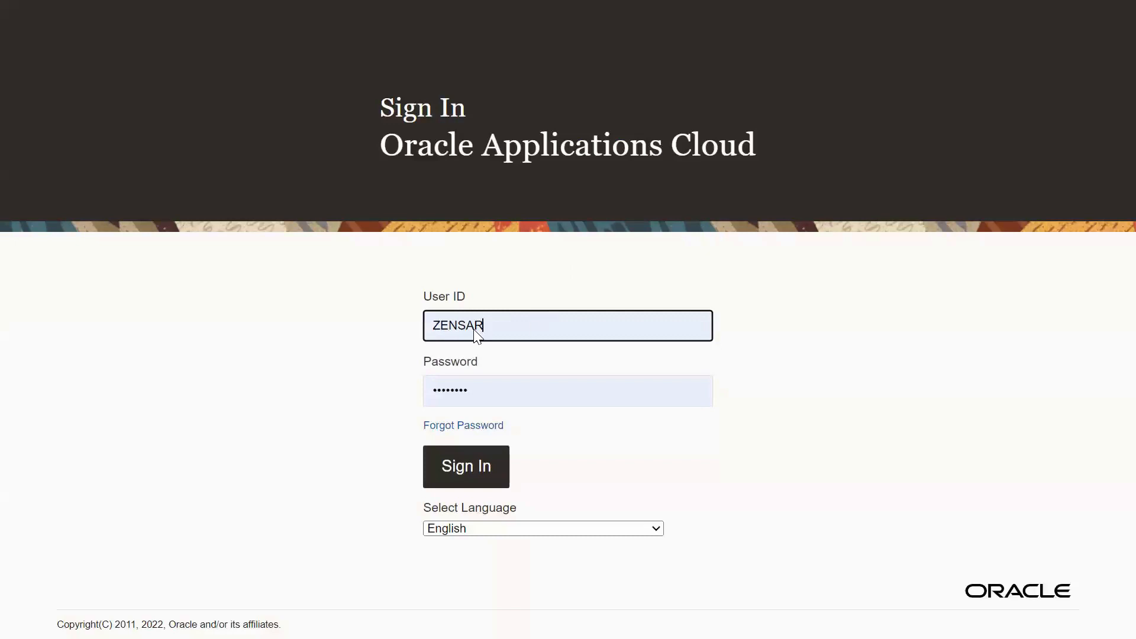
Sign in with the setup user's saved credentials and open Setup and Maintenance
{"action": "double_click", "coordinate": [477, 330]}
{"action": "left_click", "coordinate": [521, 142]}
{"action": "left_click", "coordinate": [465, 467]}
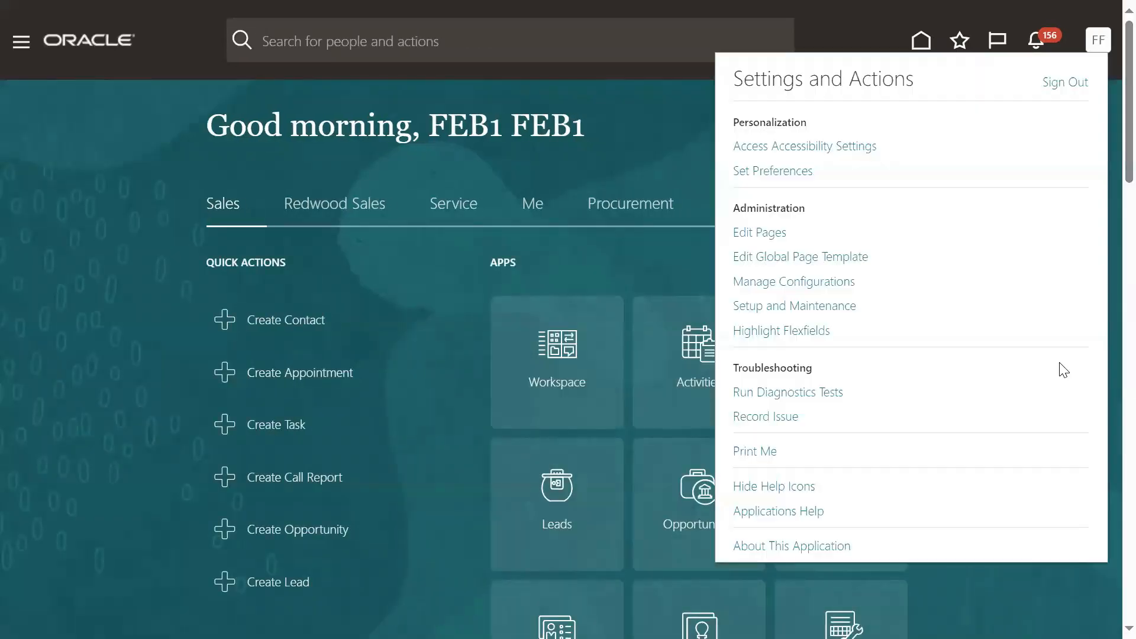
{"action": "left_click", "coordinate": [784, 303]}
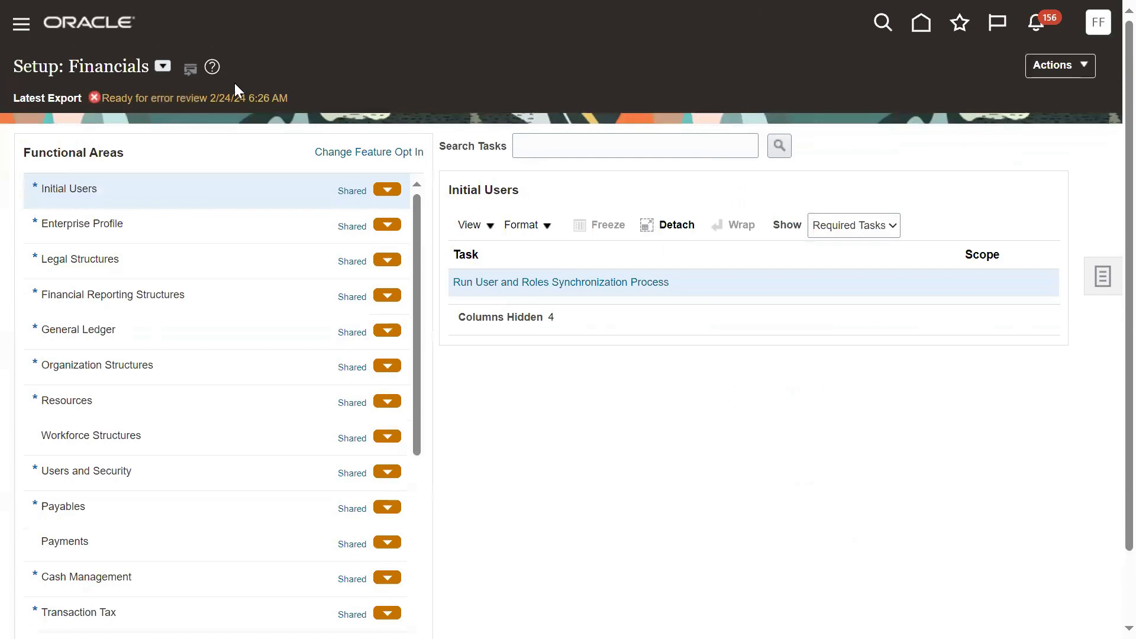
Search the Financials setup tasks for "receipt" and open Manage Receipt Classes and Methods
{"action": "left_click", "coordinate": [620, 144]}
{"action": "type", "text": "receipt c"}
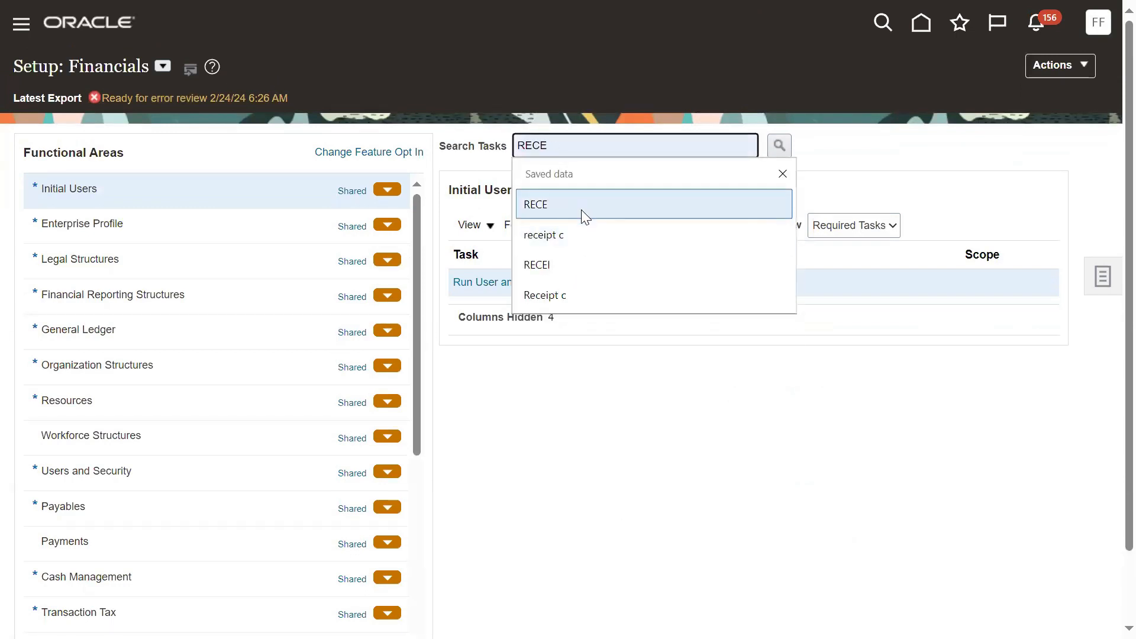
{"action": "type", "text": "ipt c"}
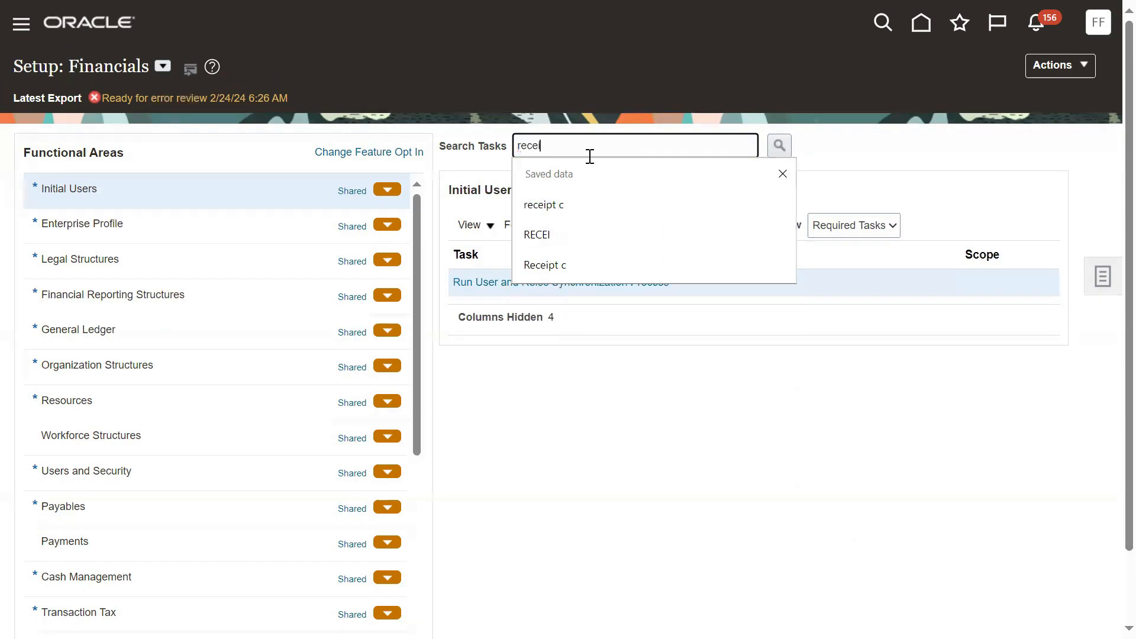
{"action": "left_click", "coordinate": [580, 205]}
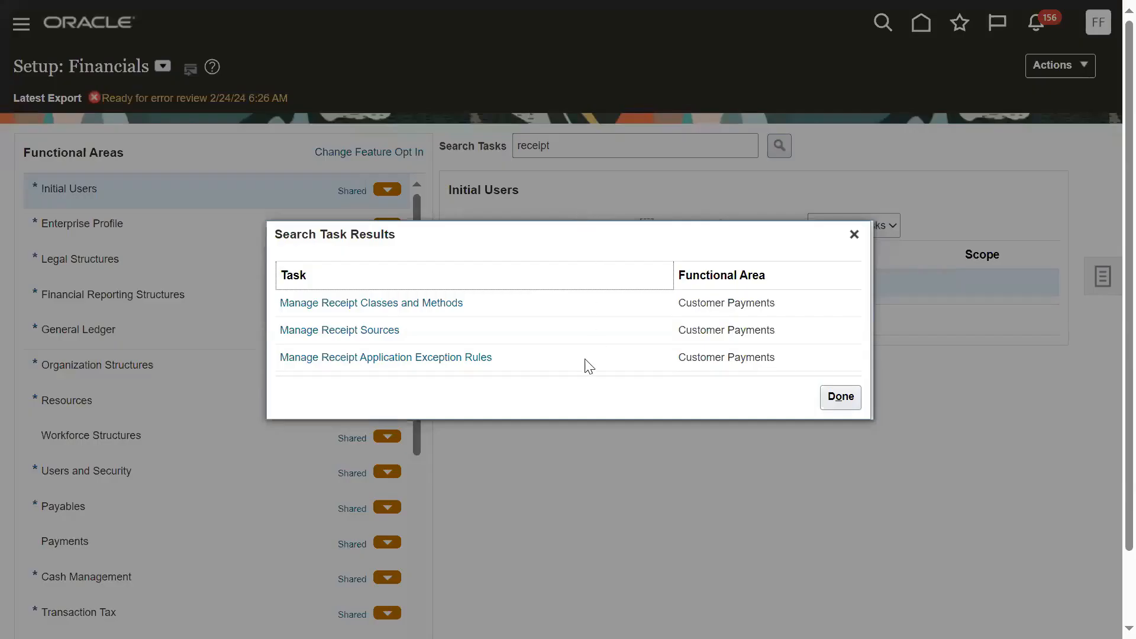
{"action": "left_click", "coordinate": [432, 304]}
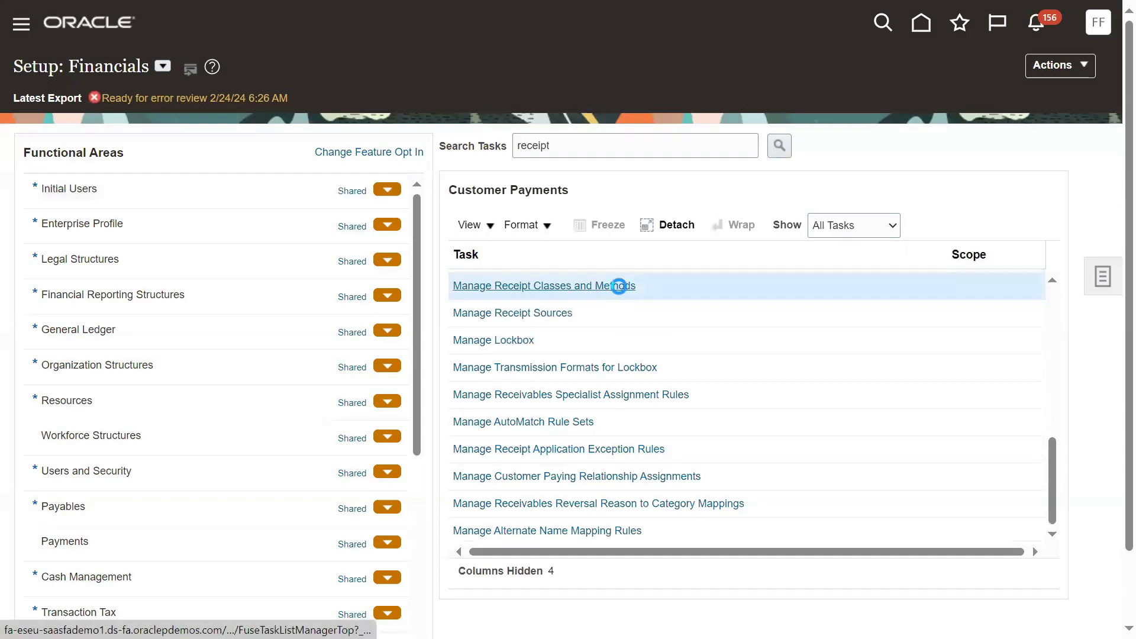
{"action": "left_click", "coordinate": [618, 286]}
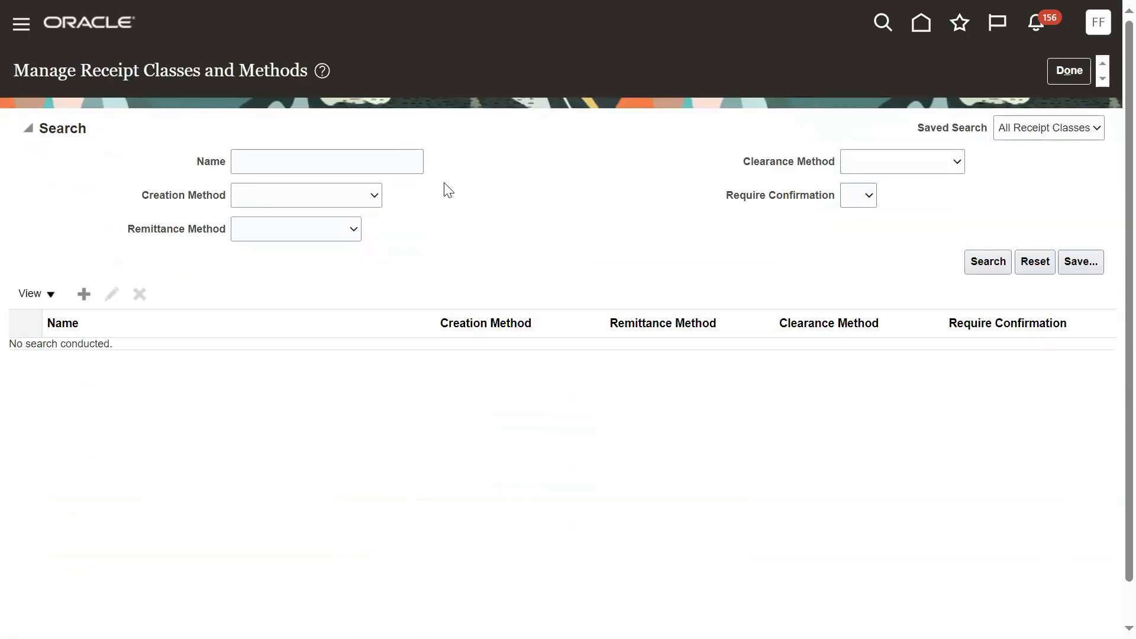
Search the receipt classes for the name ZEN and open ZENSAR Receipt Class&Method for editing
{"action": "left_click", "coordinate": [355, 162]}
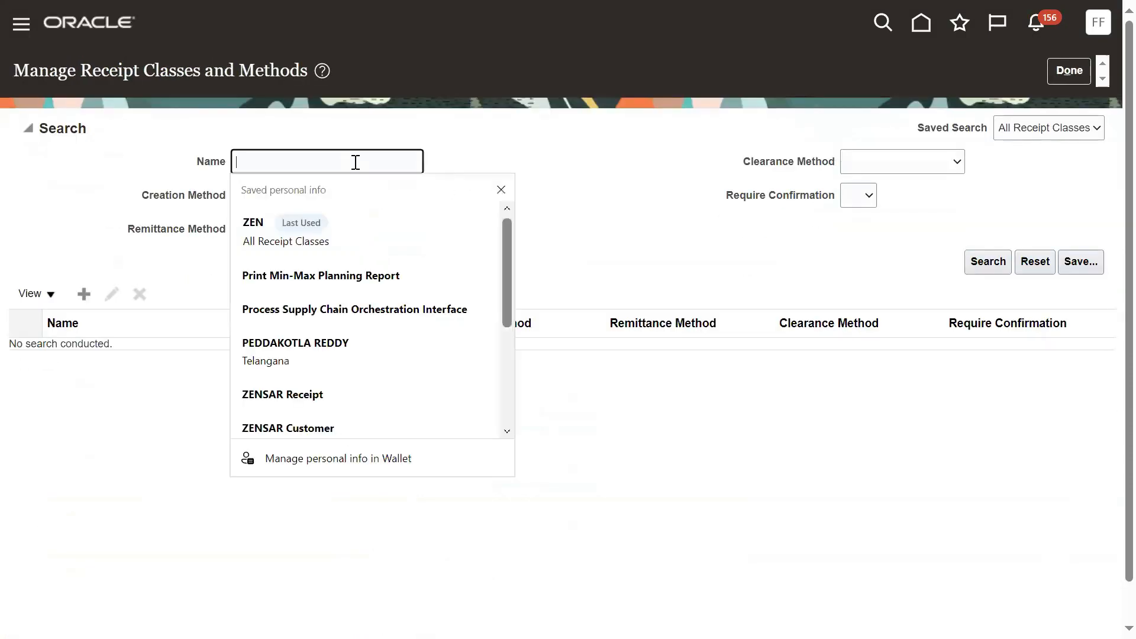
{"action": "left_click", "coordinate": [322, 229]}
{"action": "left_click", "coordinate": [978, 267]}
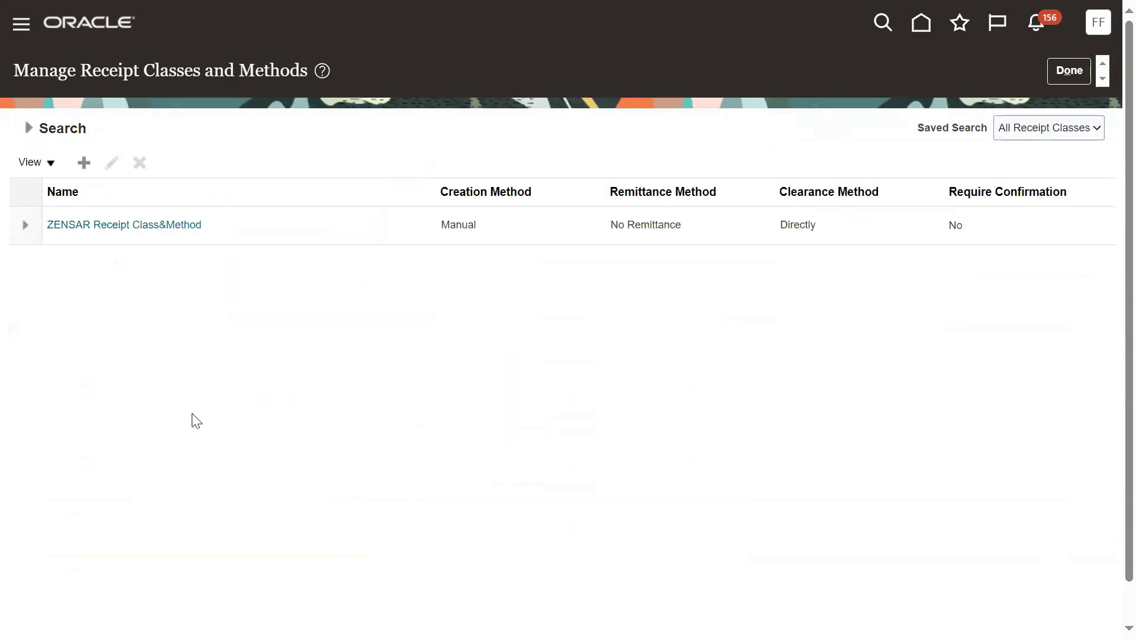
{"action": "left_click", "coordinate": [182, 236]}
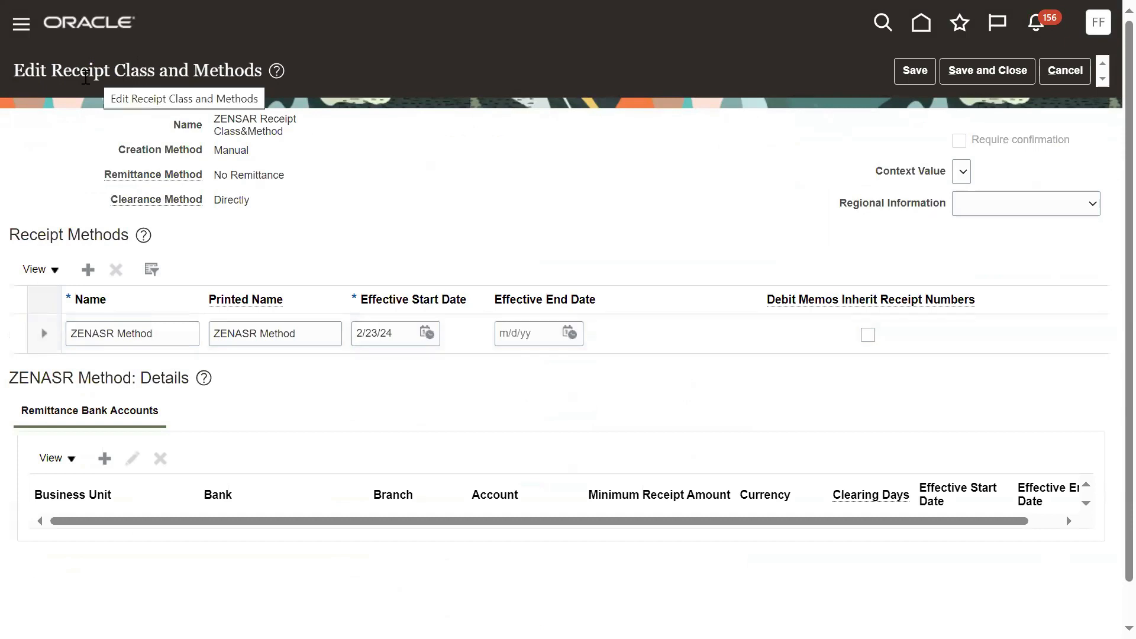
Examine the receipt class's creation, remittance and clearance methods
{"action": "left_click_drag", "start_coordinate": [52, 74], "coordinate": [155, 79]}
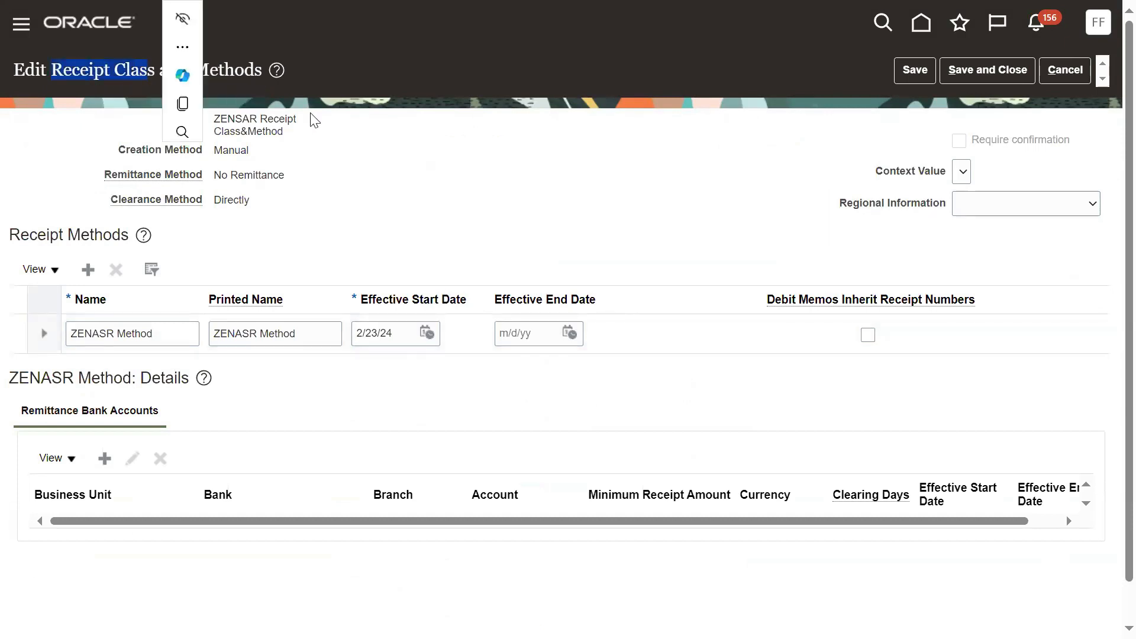
{"action": "left_click", "coordinate": [346, 185]}
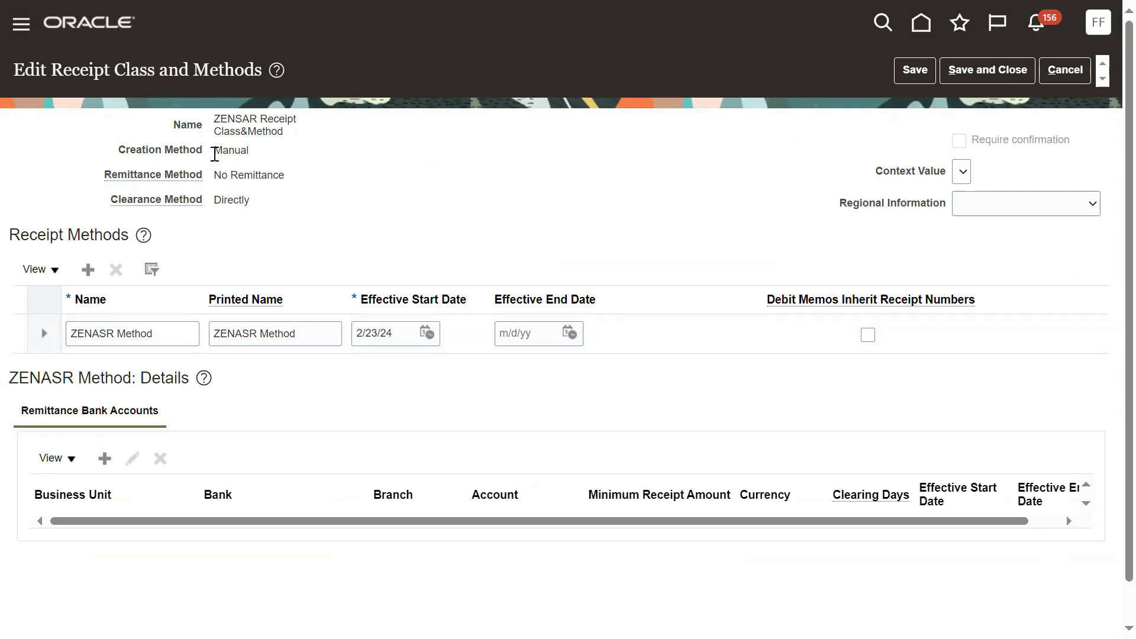
{"action": "left_click_drag", "start_coordinate": [216, 150], "coordinate": [254, 155]}
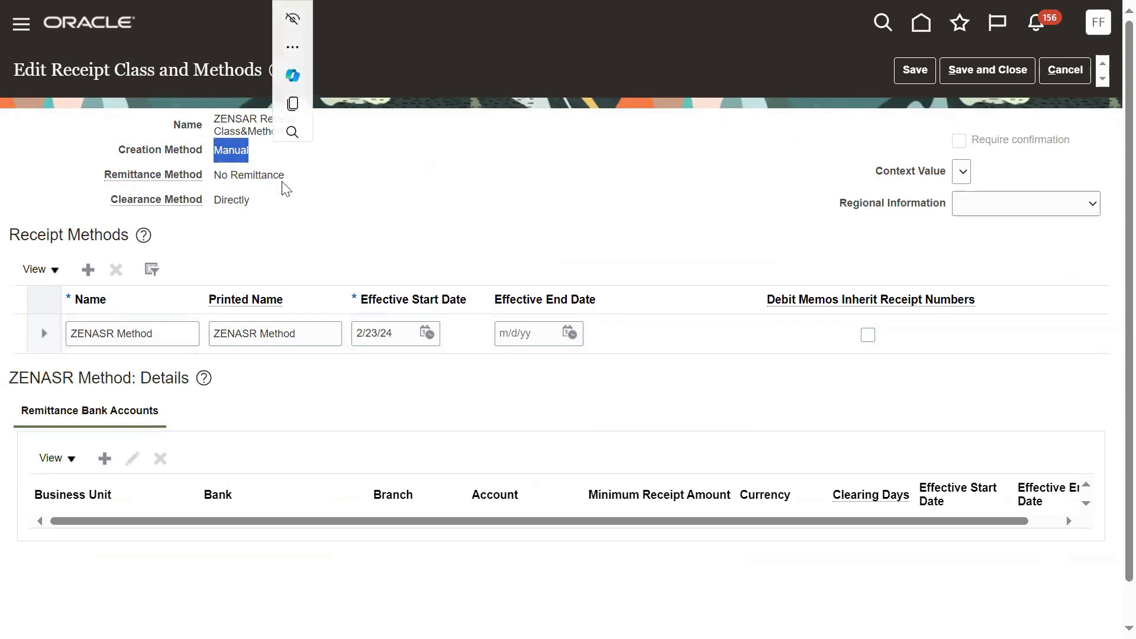
{"action": "left_click_drag", "start_coordinate": [214, 175], "coordinate": [328, 182]}
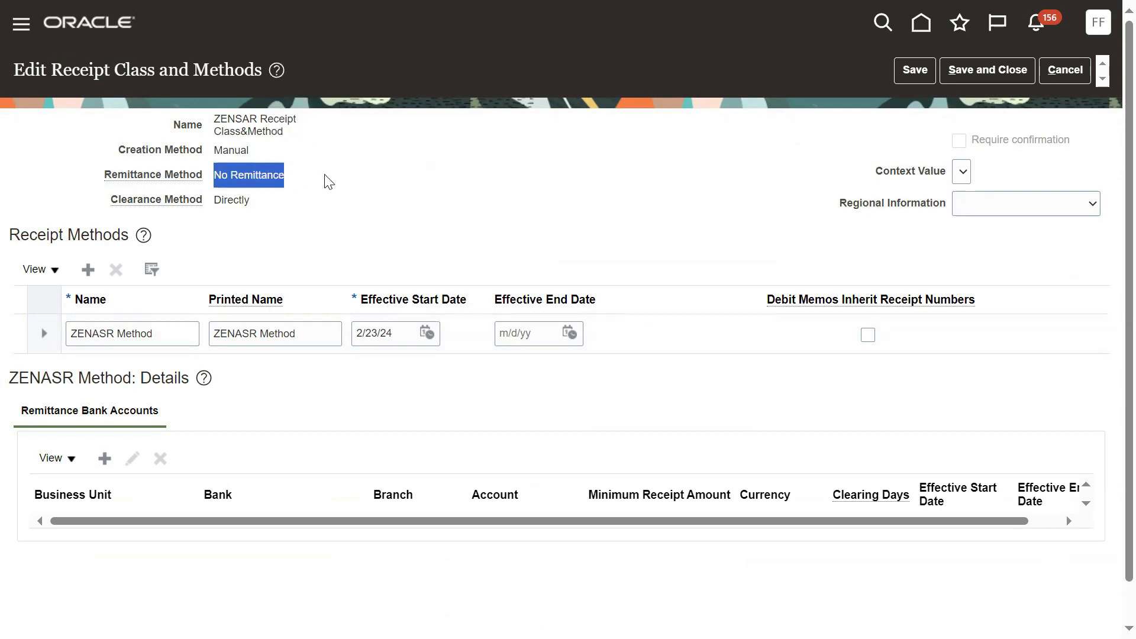
{"action": "left_click", "coordinate": [225, 202]}
{"action": "left_click_drag", "start_coordinate": [215, 200], "coordinate": [266, 205]}
{"action": "left_click", "coordinate": [445, 225]}
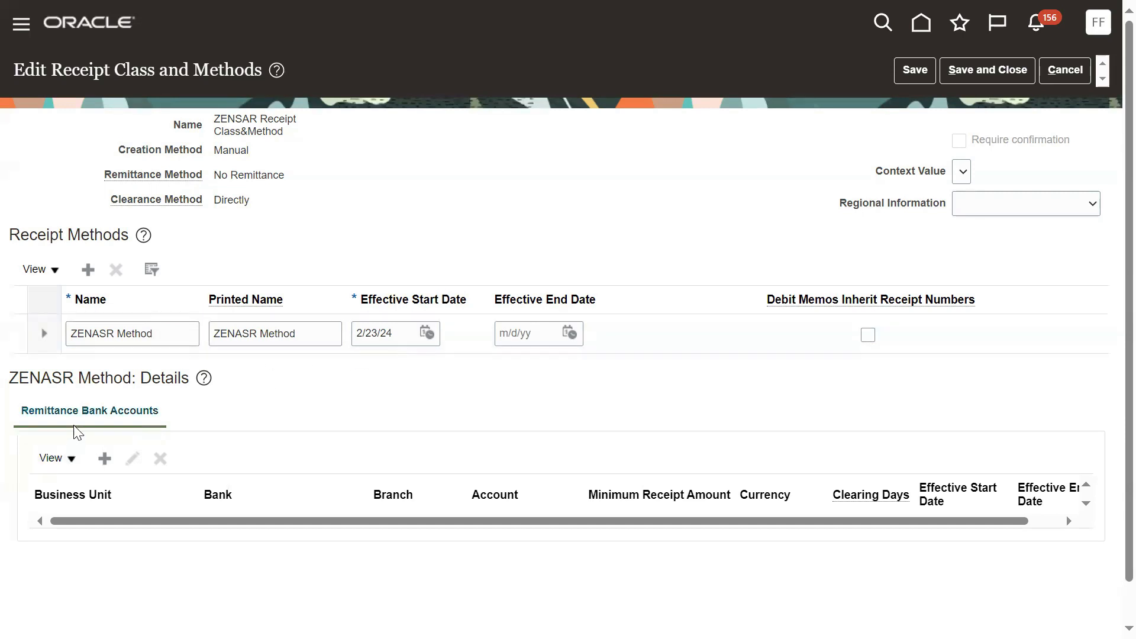
Start a remittance bank account for ZENASR Method and set its business unit to ZENSAR_BU, accepting the removal of existing entries
{"action": "left_click", "coordinate": [113, 466]}
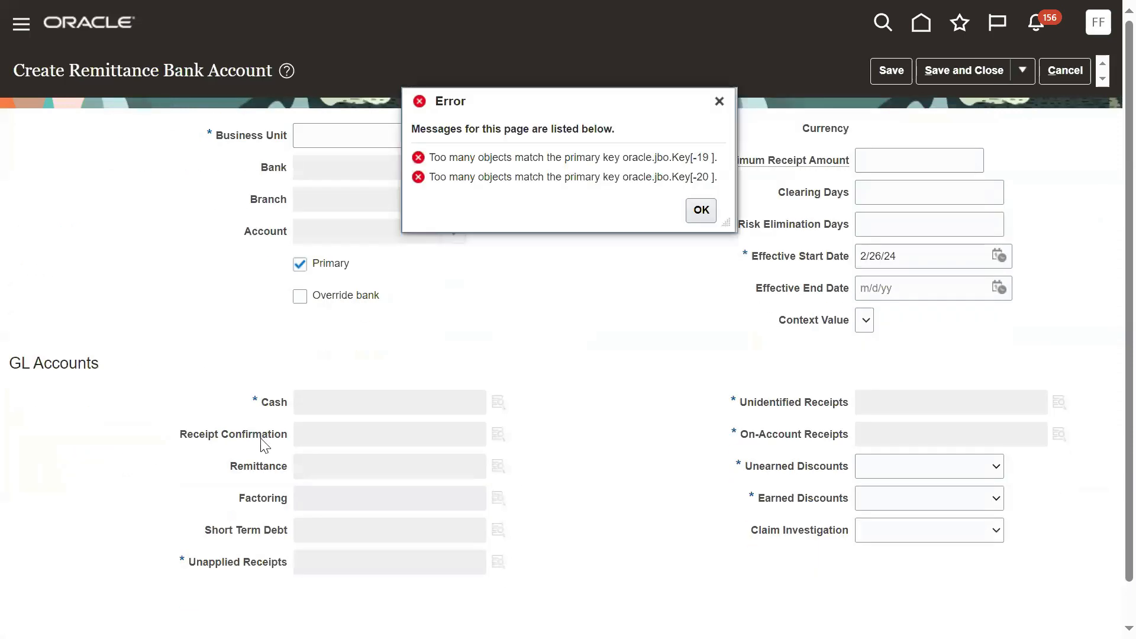
{"action": "left_click", "coordinate": [702, 213]}
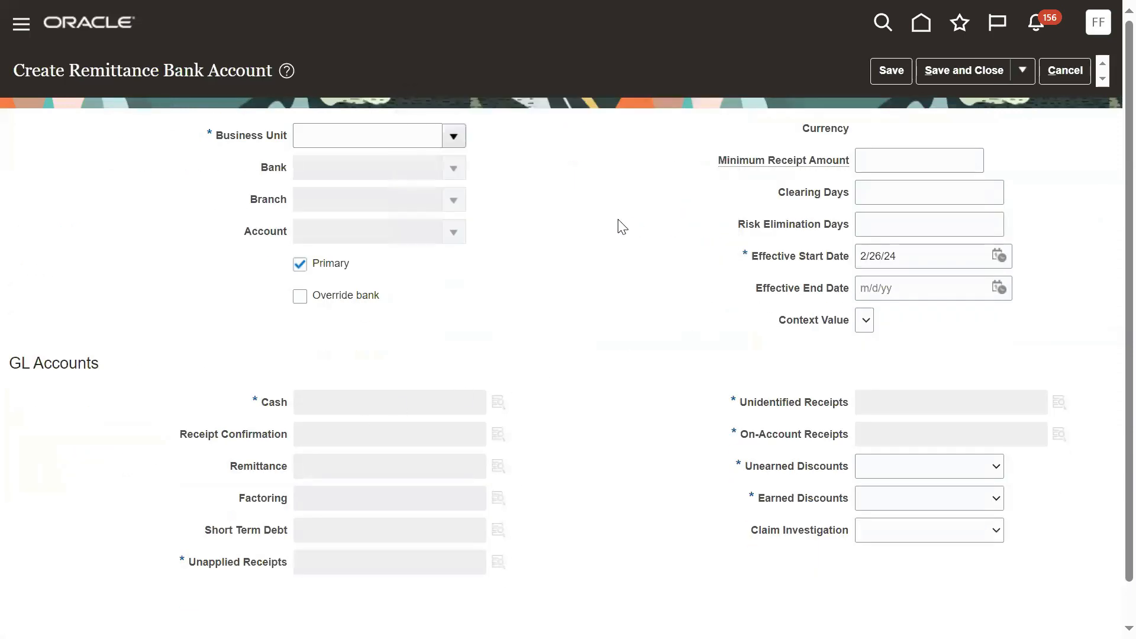
{"action": "left_click", "coordinate": [454, 136]}
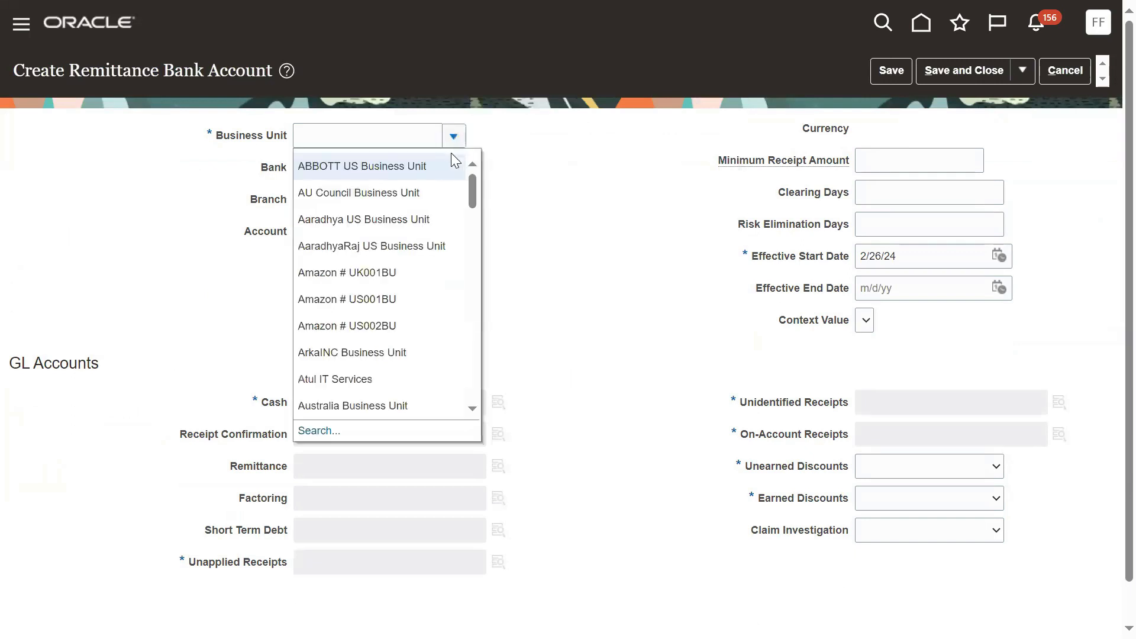
{"action": "left_click", "coordinate": [319, 432]}
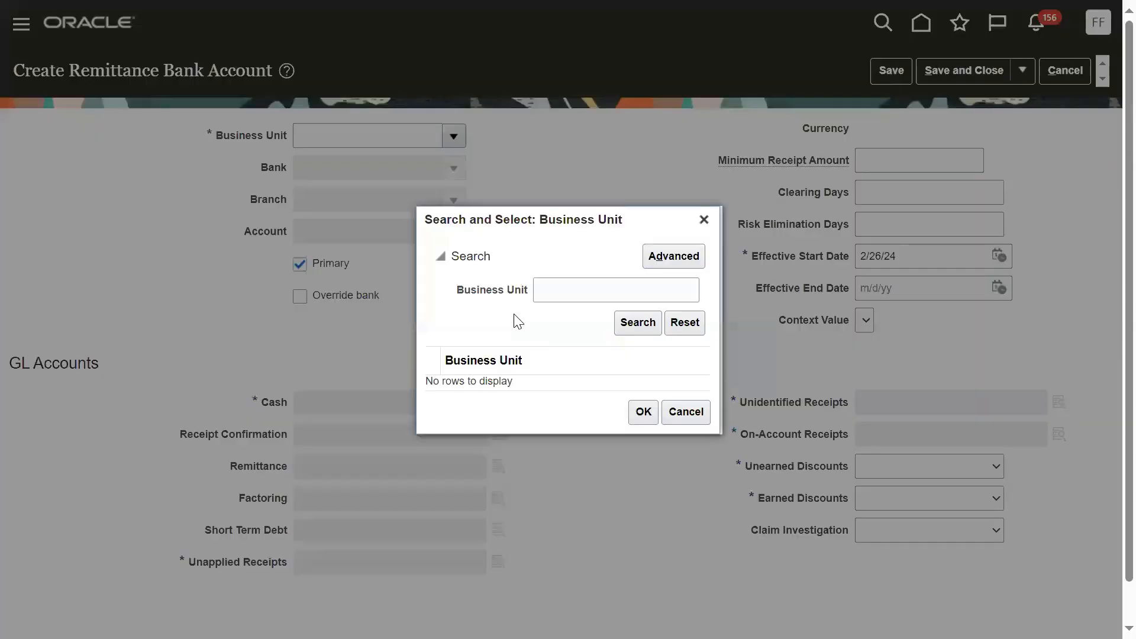
{"action": "left_click", "coordinate": [567, 287]}
{"action": "type", "text": "ZEN"}
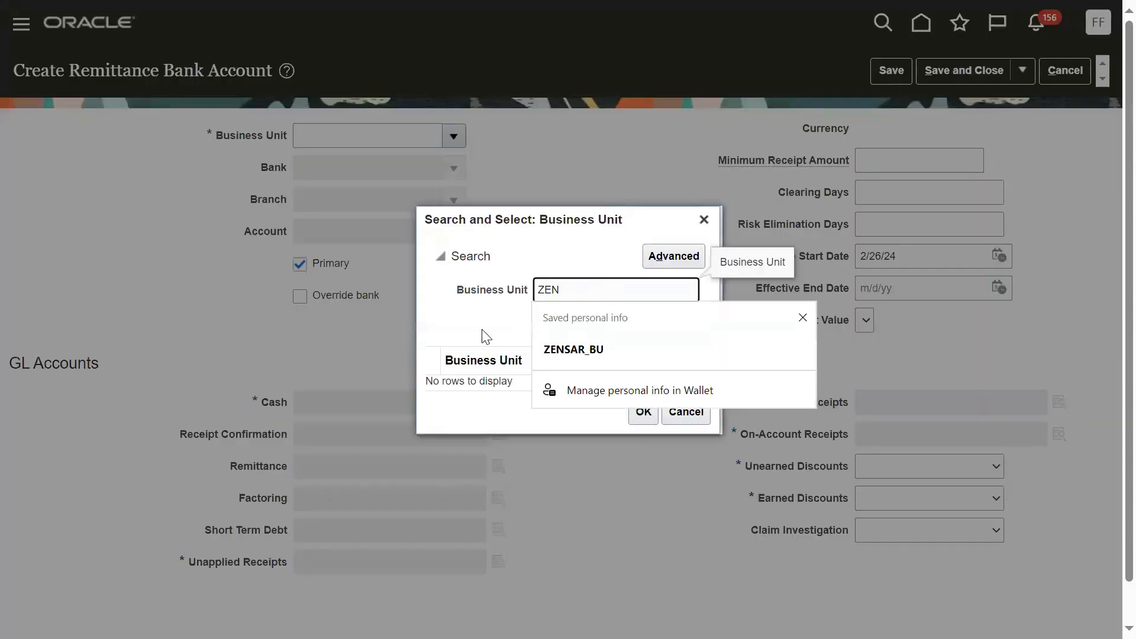
{"action": "left_click", "coordinate": [483, 330]}
{"action": "left_click", "coordinate": [636, 325]}
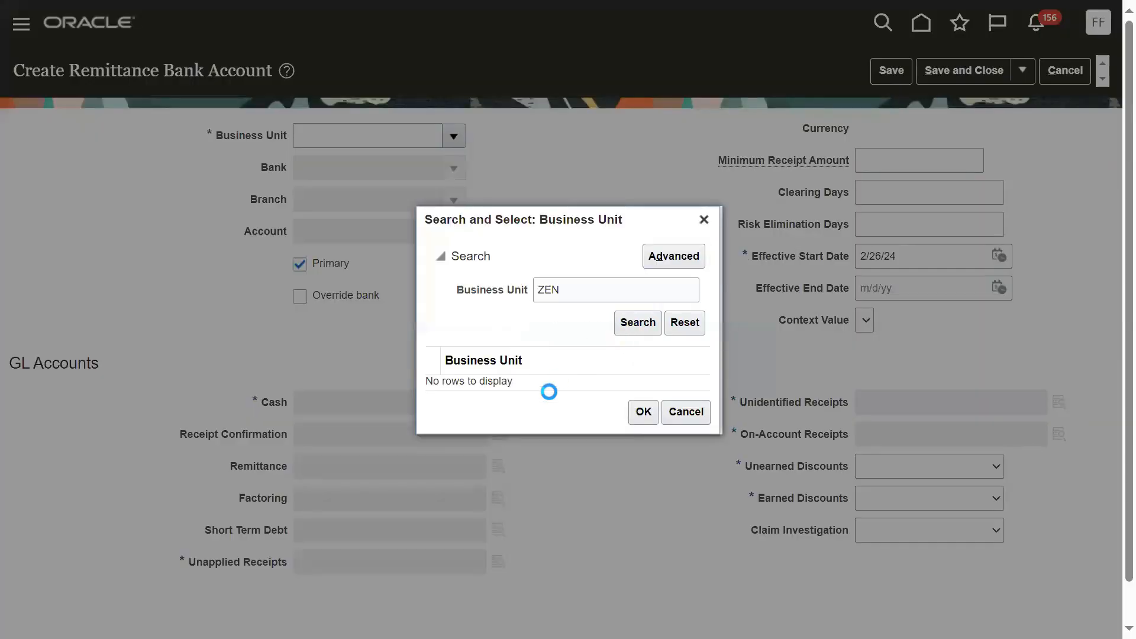
{"action": "left_click", "coordinate": [564, 385]}
{"action": "left_click", "coordinate": [643, 415]}
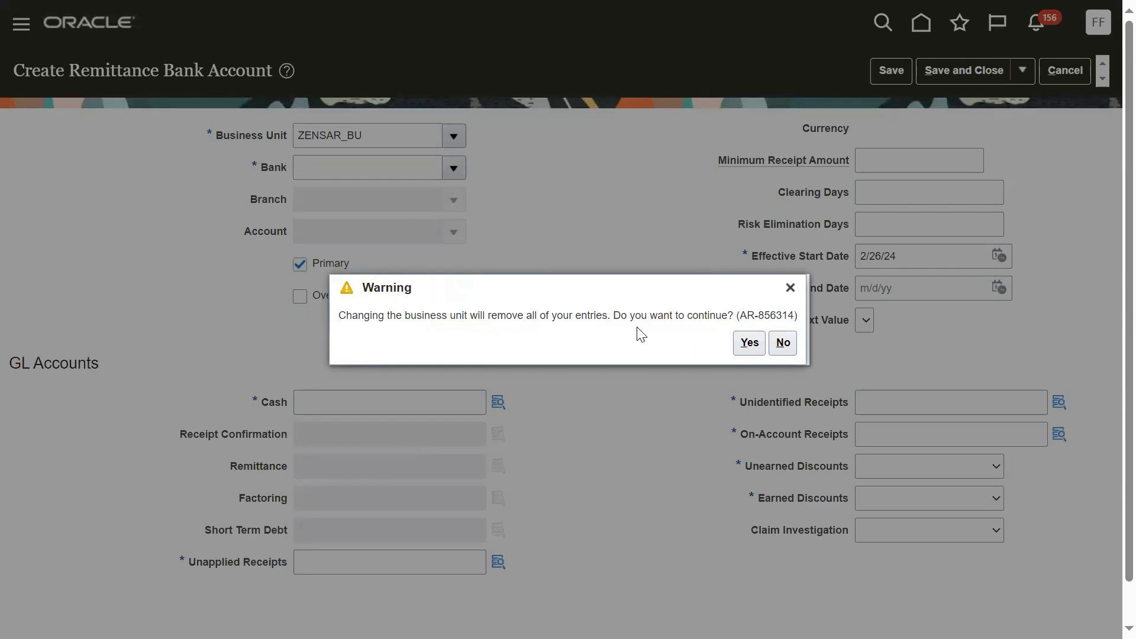
{"action": "left_click", "coordinate": [749, 343]}
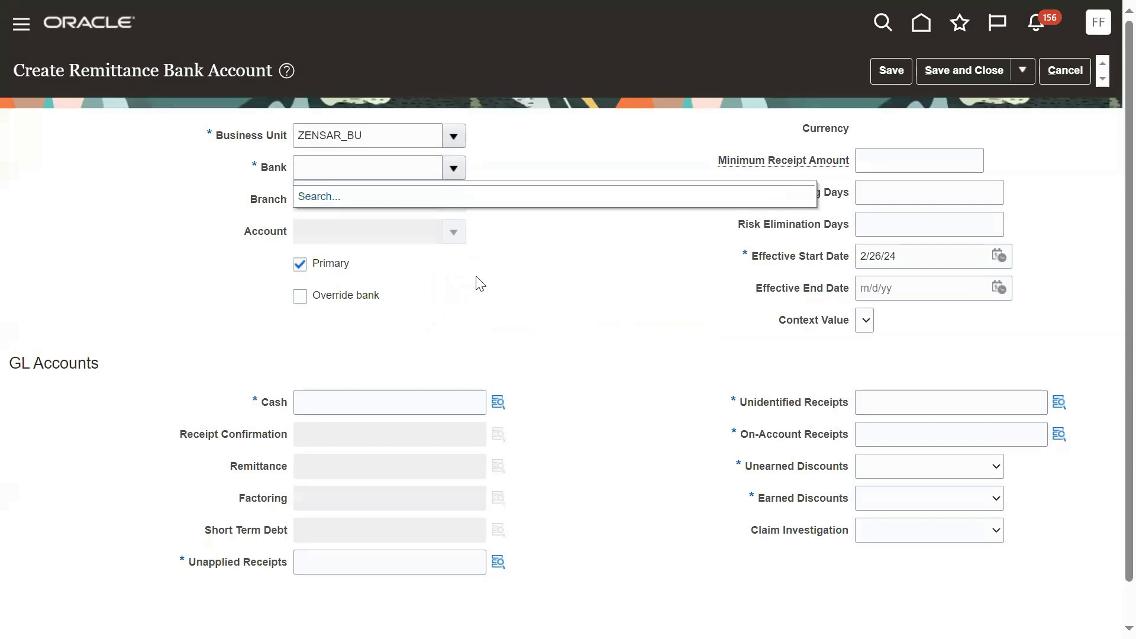
Check for banks available to ZENSAR_BU, and cancel out of the remittance bank account and receipt class setup
{"action": "left_click", "coordinate": [317, 196]}
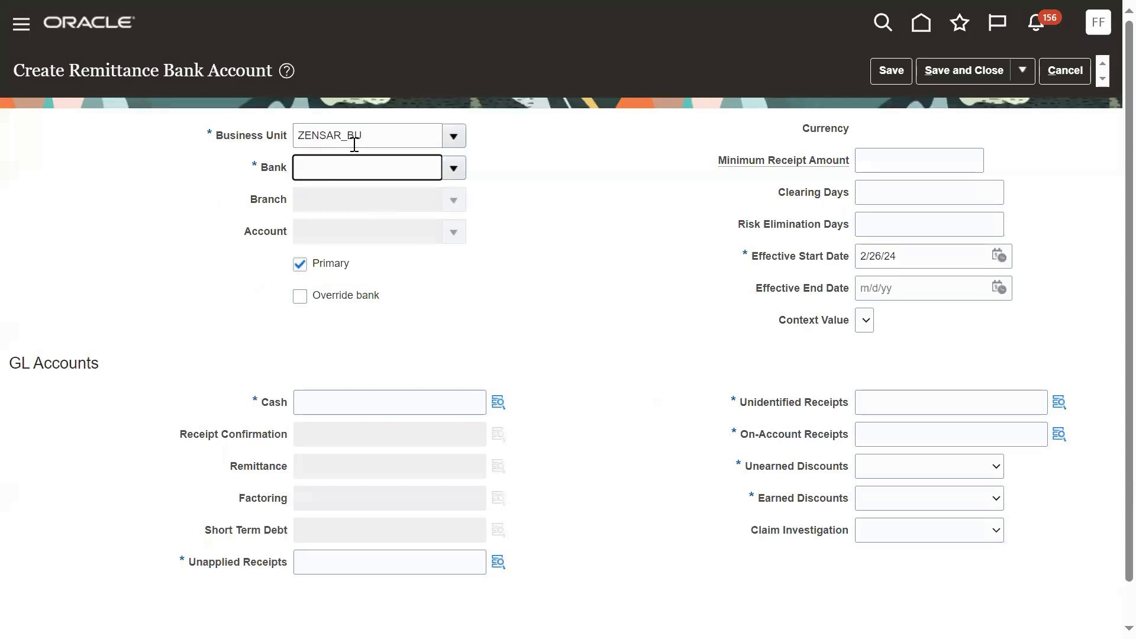
{"action": "left_click", "coordinate": [375, 137]}
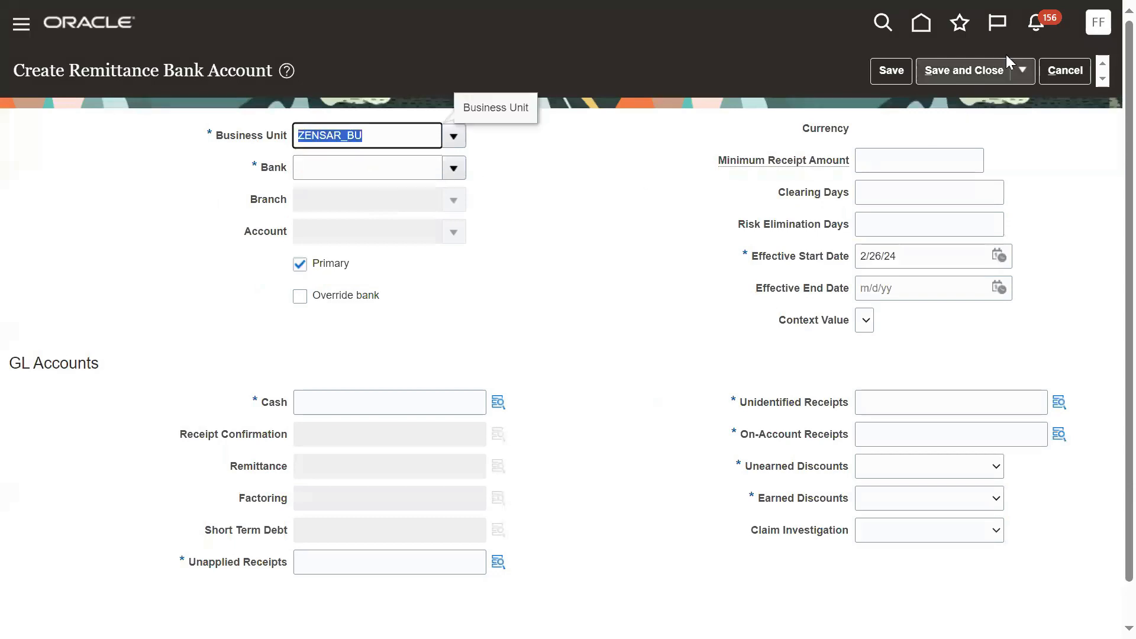
{"action": "left_click", "coordinate": [1066, 70]}
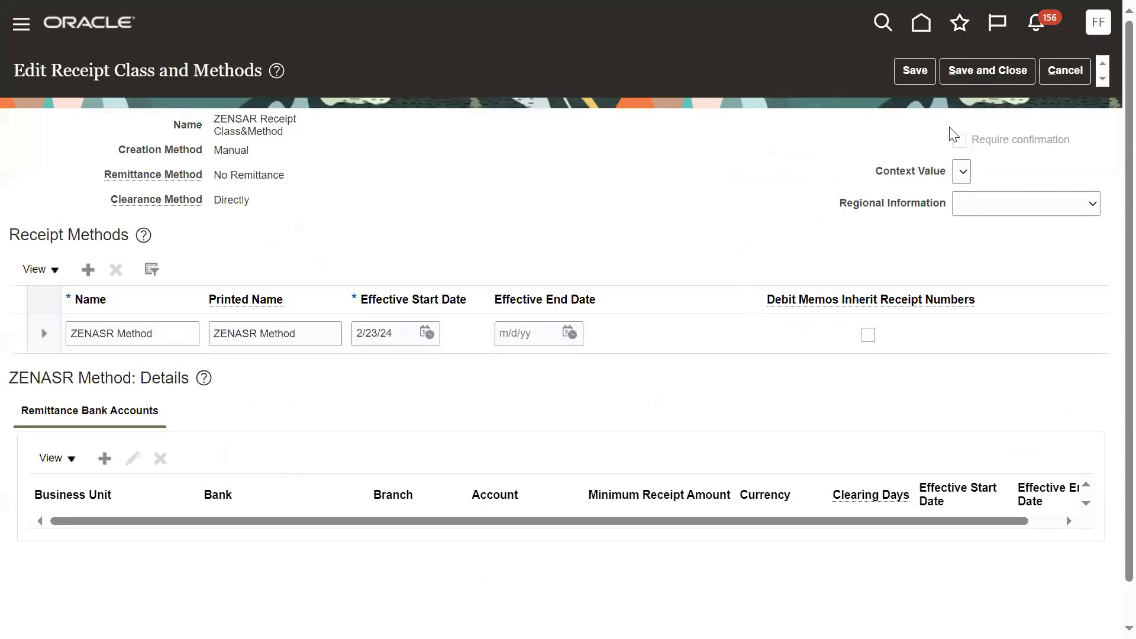
{"action": "left_click", "coordinate": [1065, 74]}
{"action": "left_click", "coordinate": [1066, 72]}
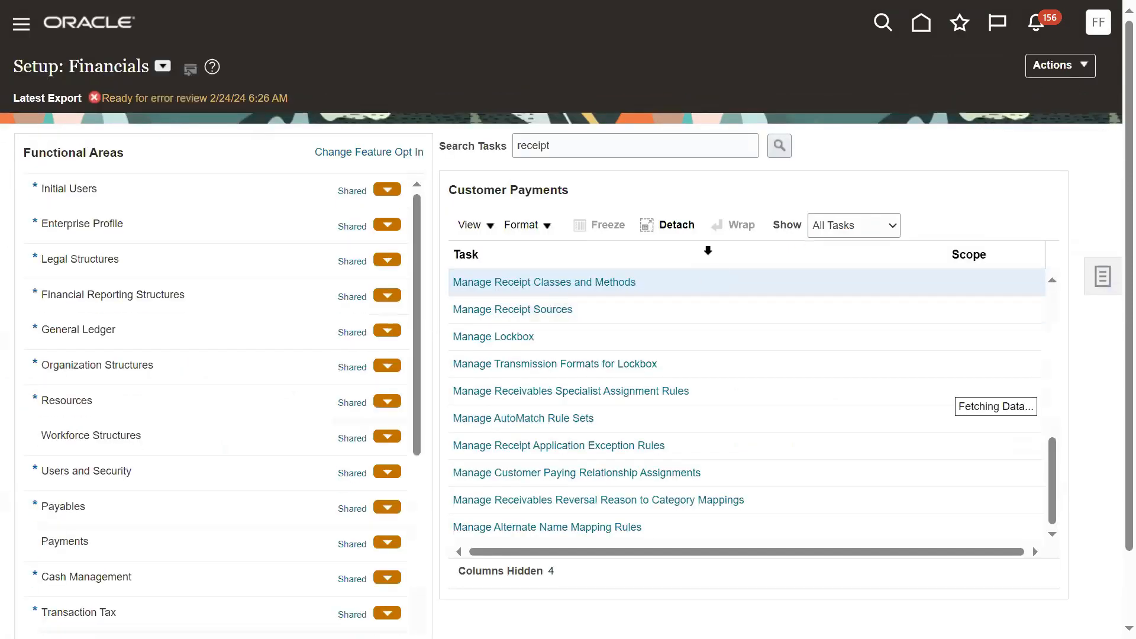
Search the setup tasks for bank account and open Manage Bank Accounts
{"action": "left_click_drag", "start_coordinate": [627, 148], "coordinate": [373, 136]}
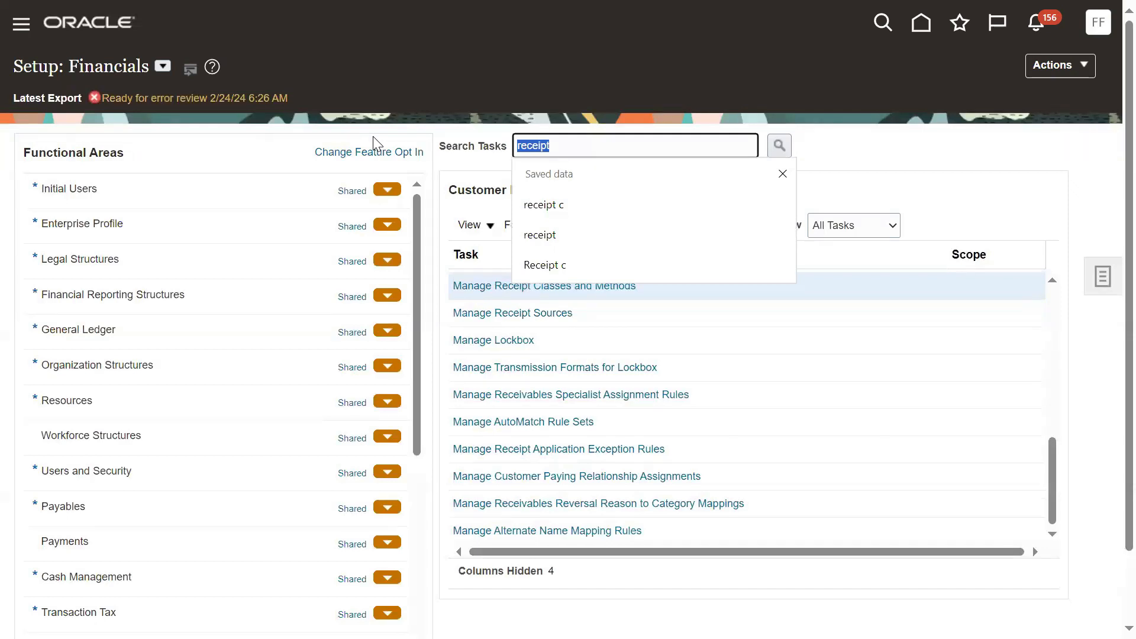
{"action": "type", "text": "BANK"}
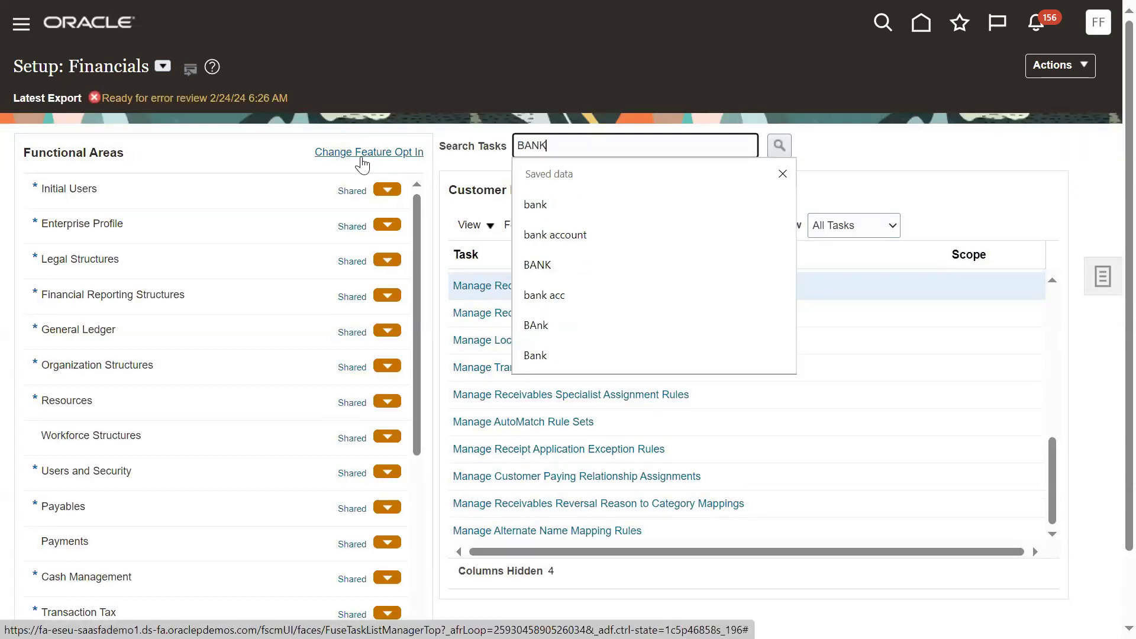
{"action": "left_click", "coordinate": [550, 235]}
{"action": "left_click", "coordinate": [776, 148]}
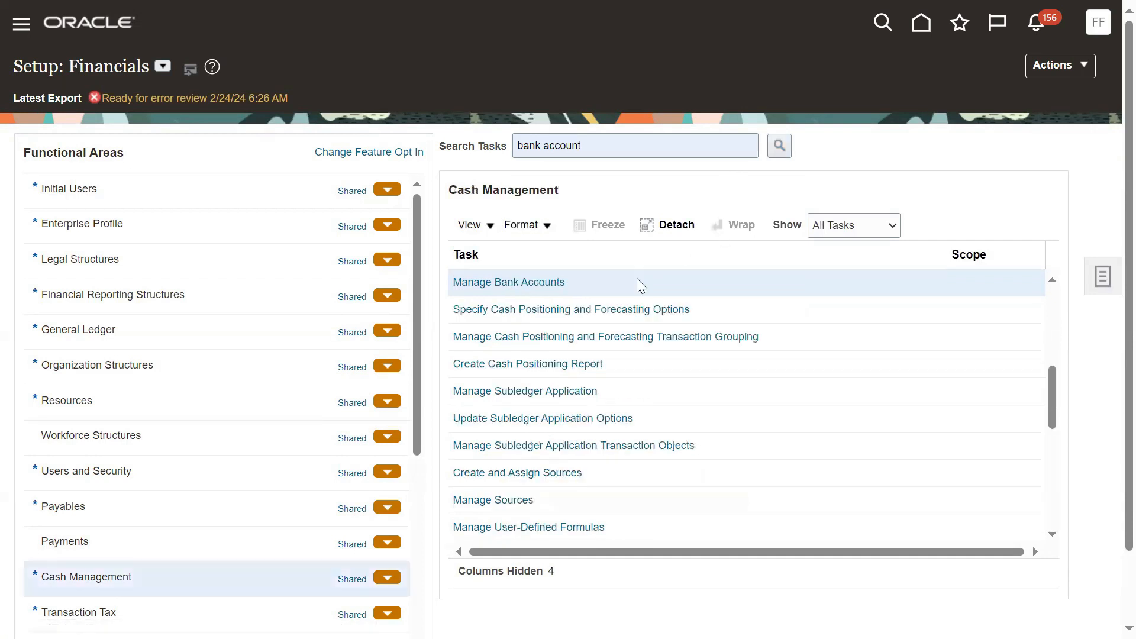
{"action": "left_click", "coordinate": [536, 283]}
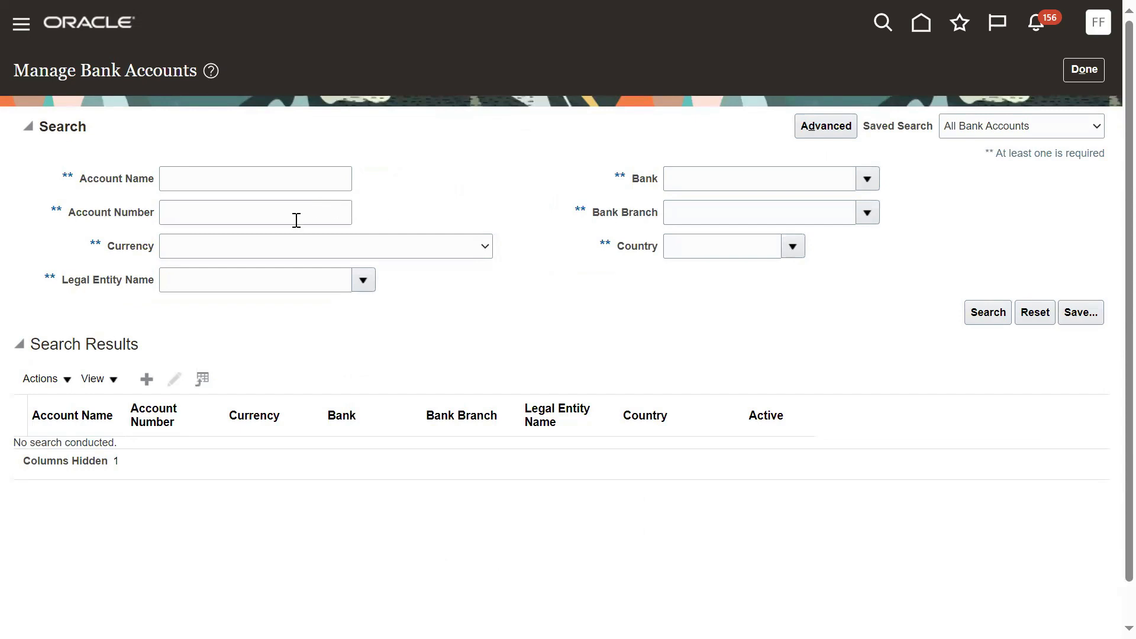
Search the bank accounts by the legal entity US1 Legal Entity, found by looking up US1
{"action": "left_click", "coordinate": [363, 283]}
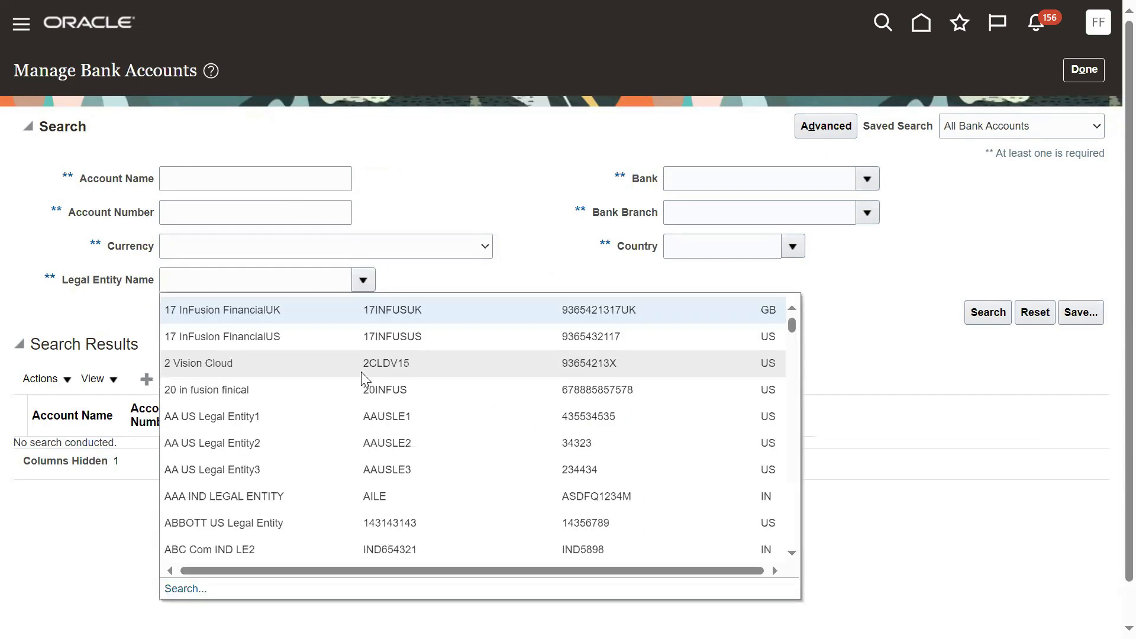
{"action": "left_click", "coordinate": [188, 588]}
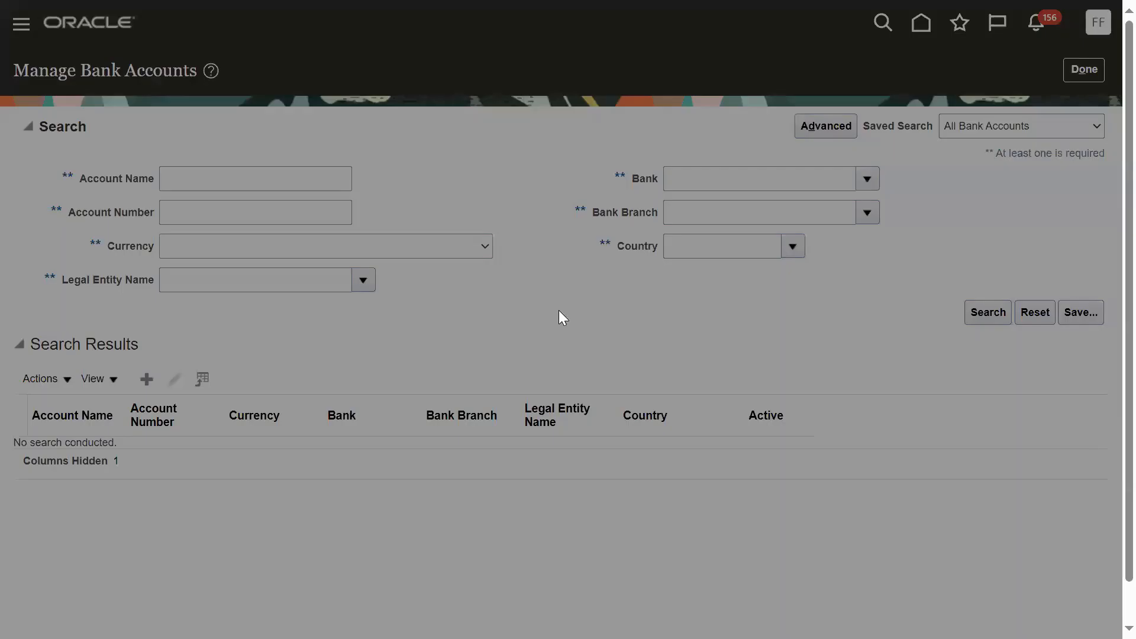
{"action": "left_click", "coordinate": [523, 288]}
{"action": "type", "text": "Y"}
{"action": "key", "text": "BackSpace"}
{"action": "type", "text": "US1"}
{"action": "left_click", "coordinate": [814, 322]}
{"action": "left_click", "coordinate": [557, 395]}
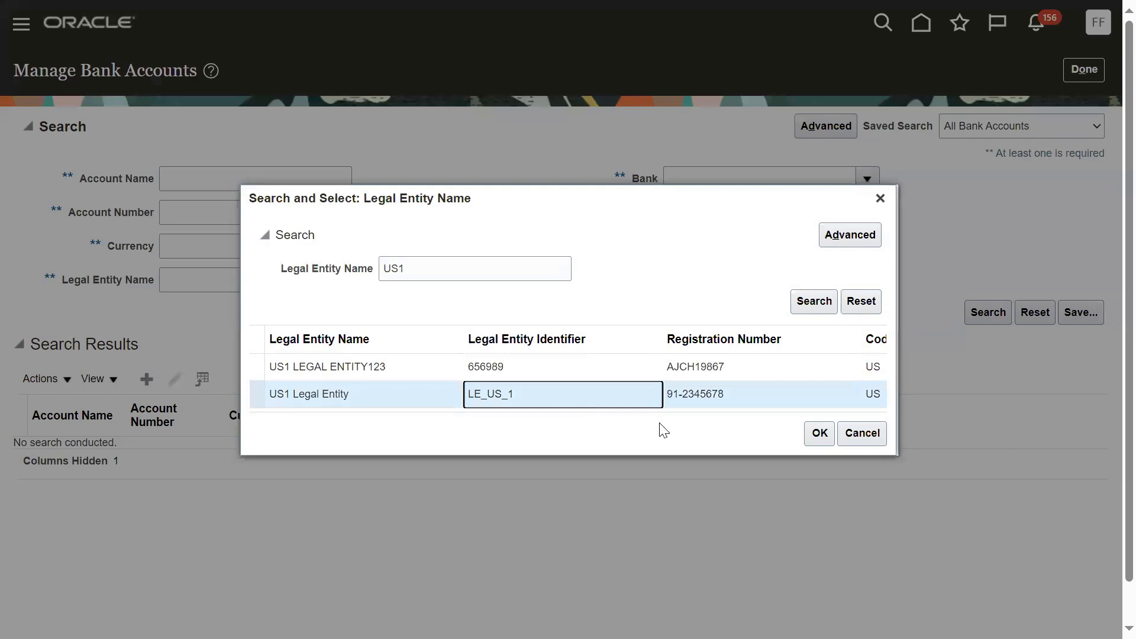
{"action": "left_click", "coordinate": [818, 435]}
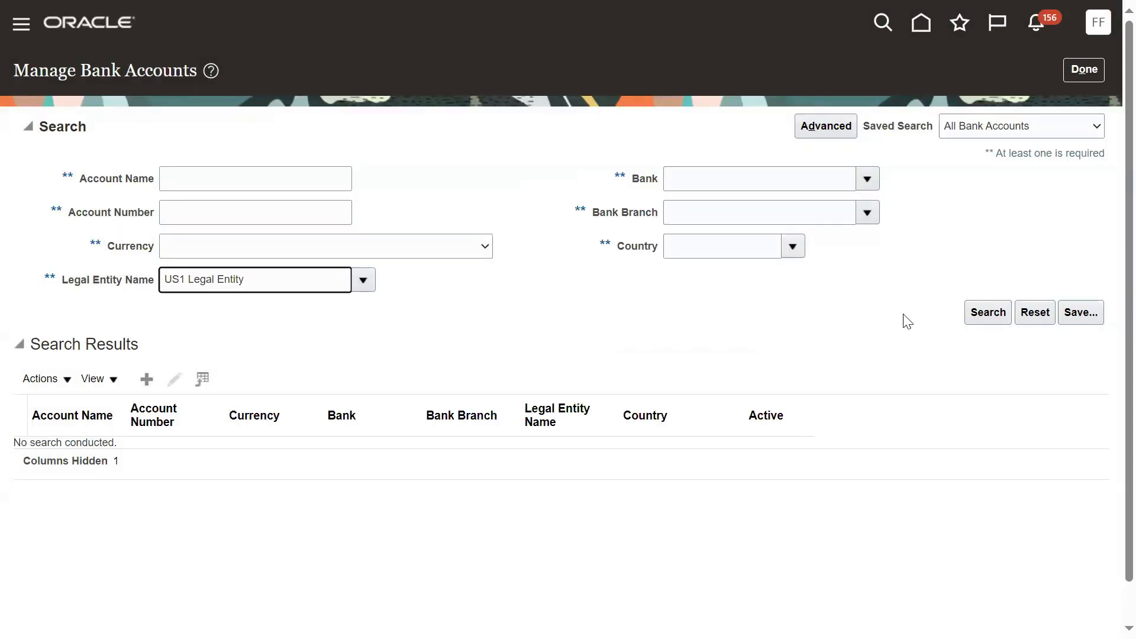
{"action": "left_click", "coordinate": [982, 312]}
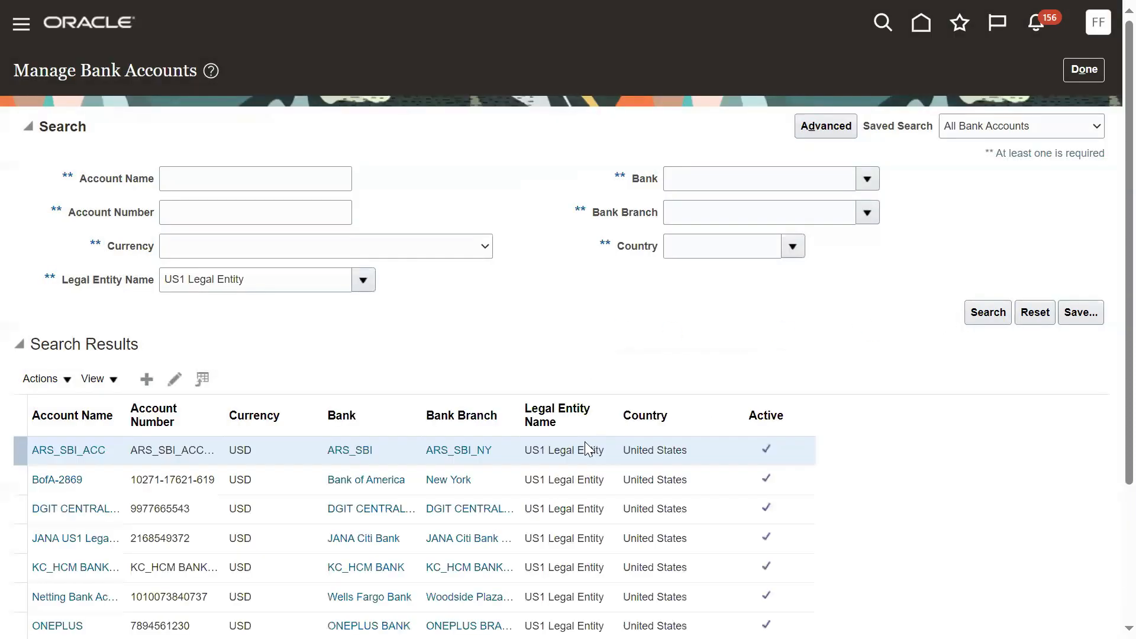
Open the bank account PWC_ICICI_ACC_SAL for editing and show its business unit access
{"action": "scroll", "coordinate": [628, 347], "scroll_direction": "down", "scroll_amount": 3}
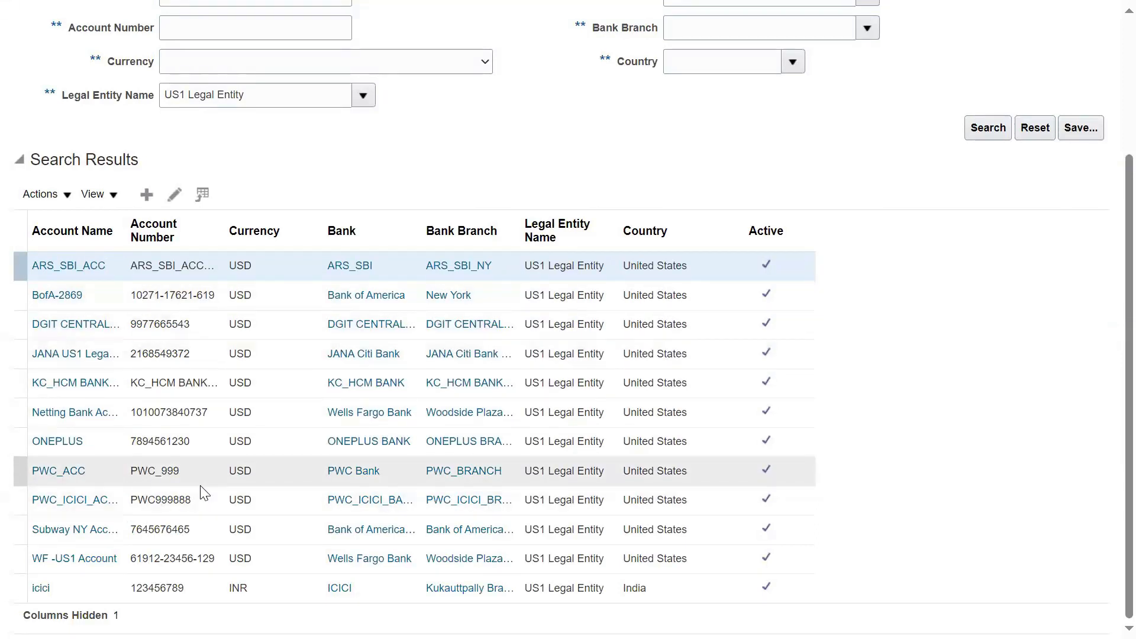
{"action": "left_click", "coordinate": [185, 503]}
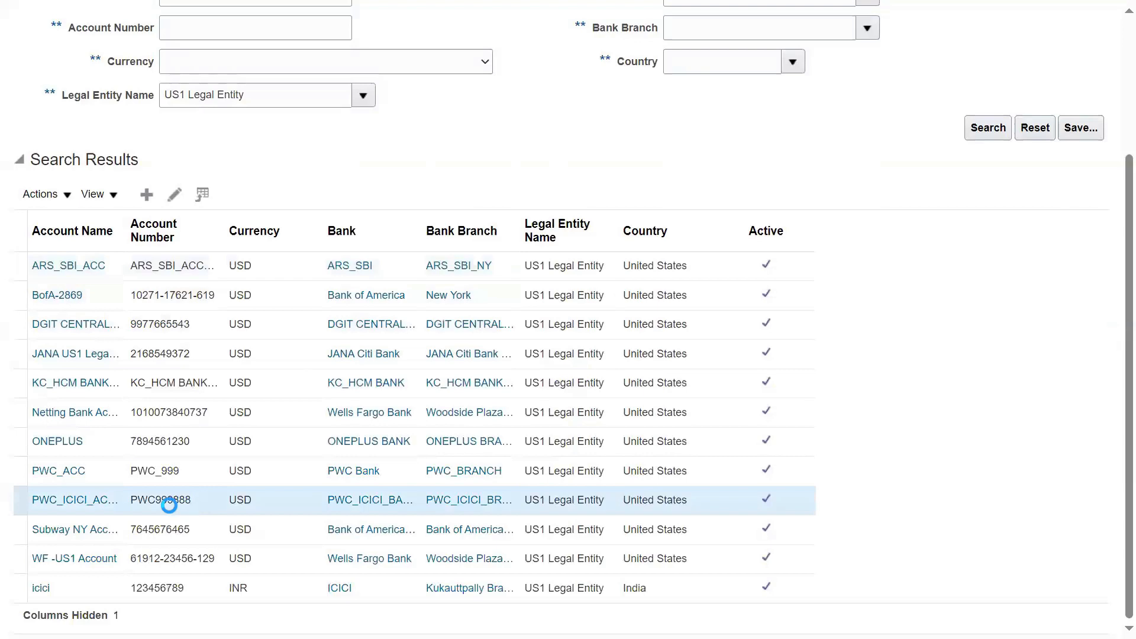
{"action": "left_click", "coordinate": [88, 502]}
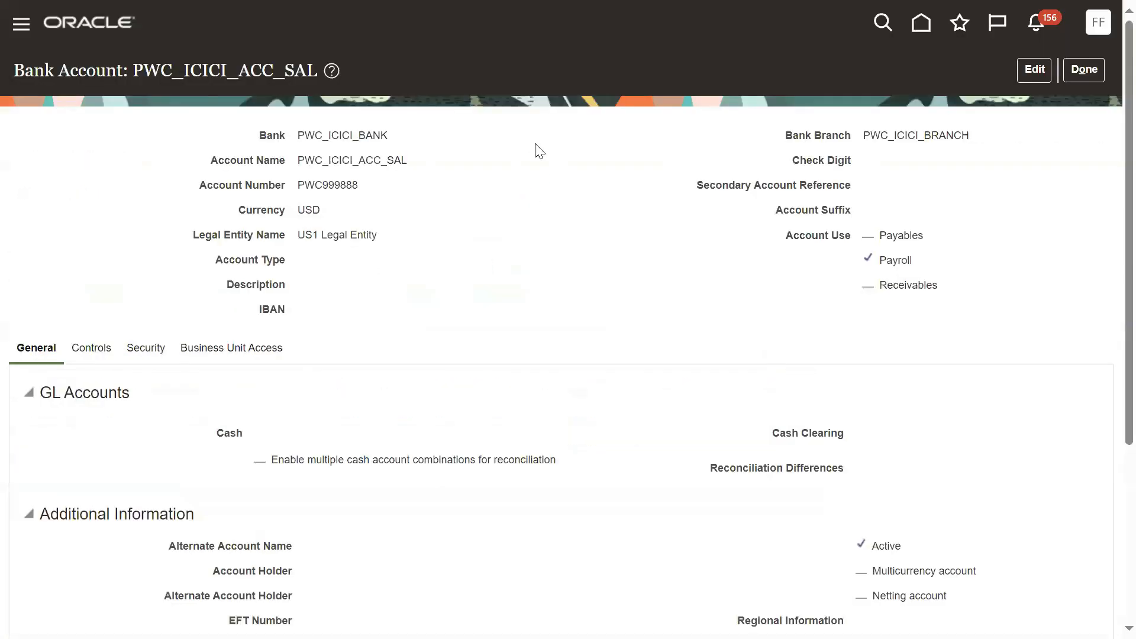
{"action": "left_click", "coordinate": [230, 351]}
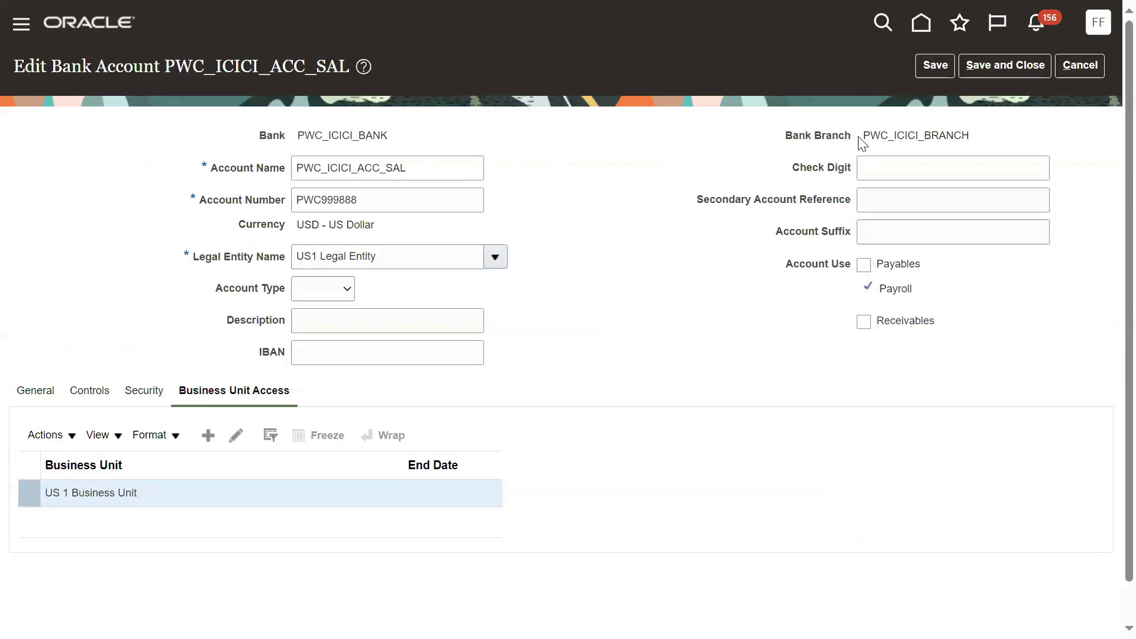
Add business unit access for ZENSAR_BU to the bank account
{"action": "mouse_move", "coordinate": [1009, 26]}
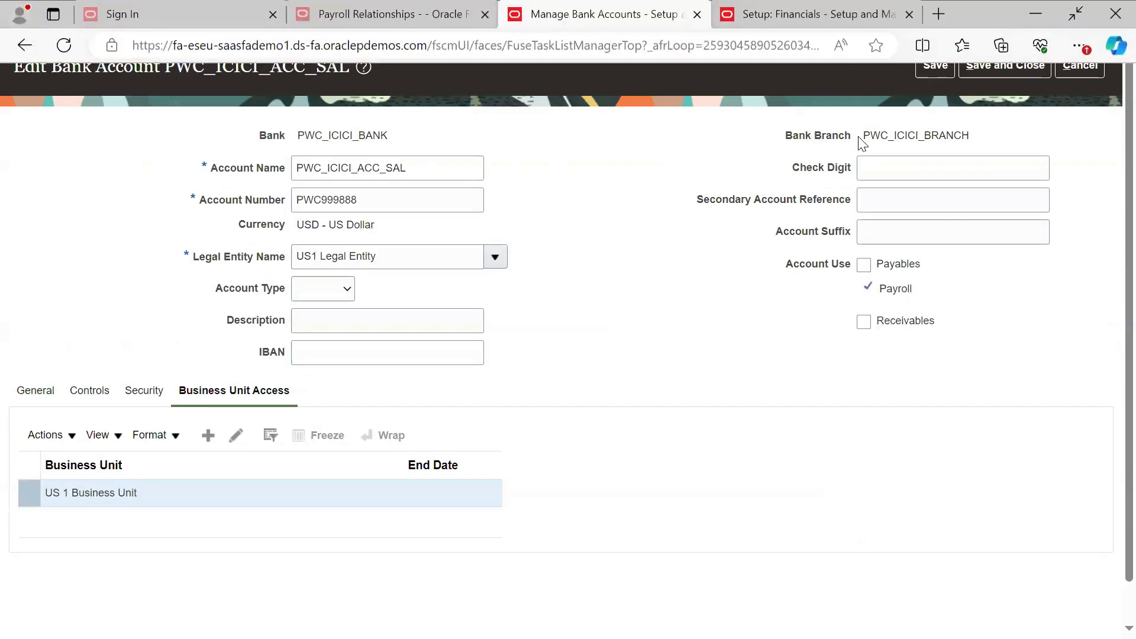
{"action": "left_click", "coordinate": [1080, 49]}
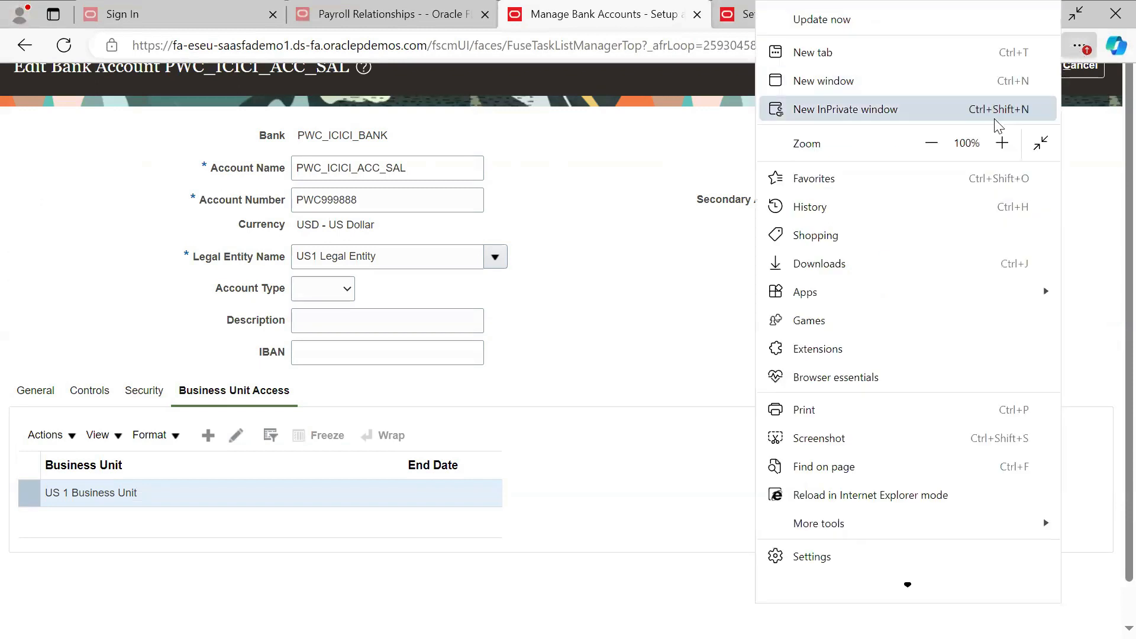
{"action": "left_click", "coordinate": [932, 148]}
{"action": "left_click", "coordinate": [932, 148]}
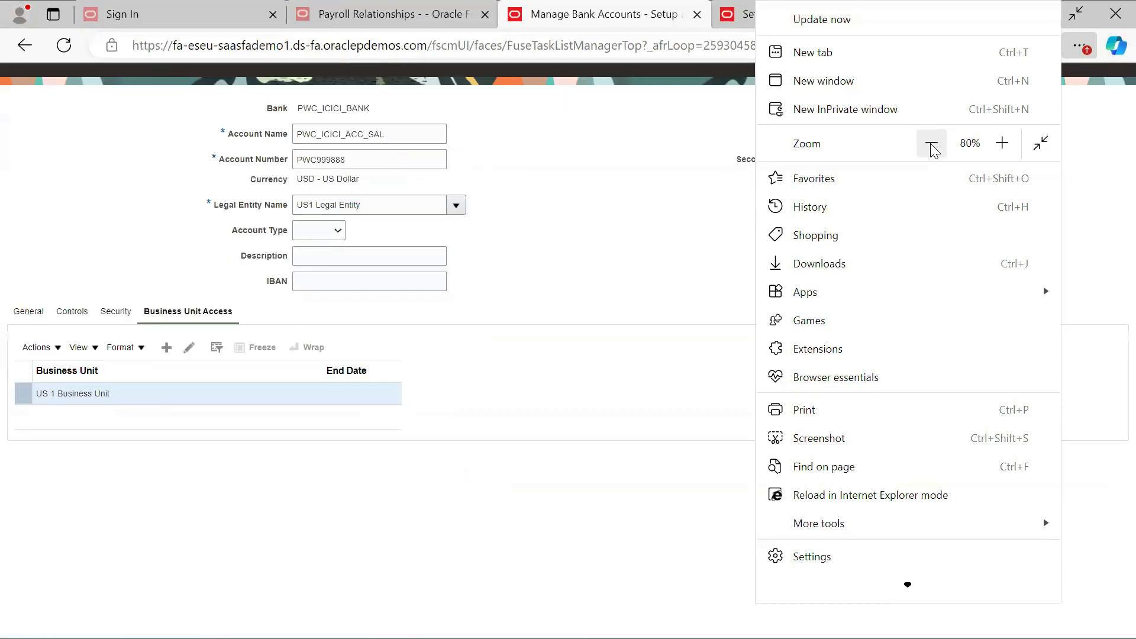
{"action": "left_click", "coordinate": [932, 148]}
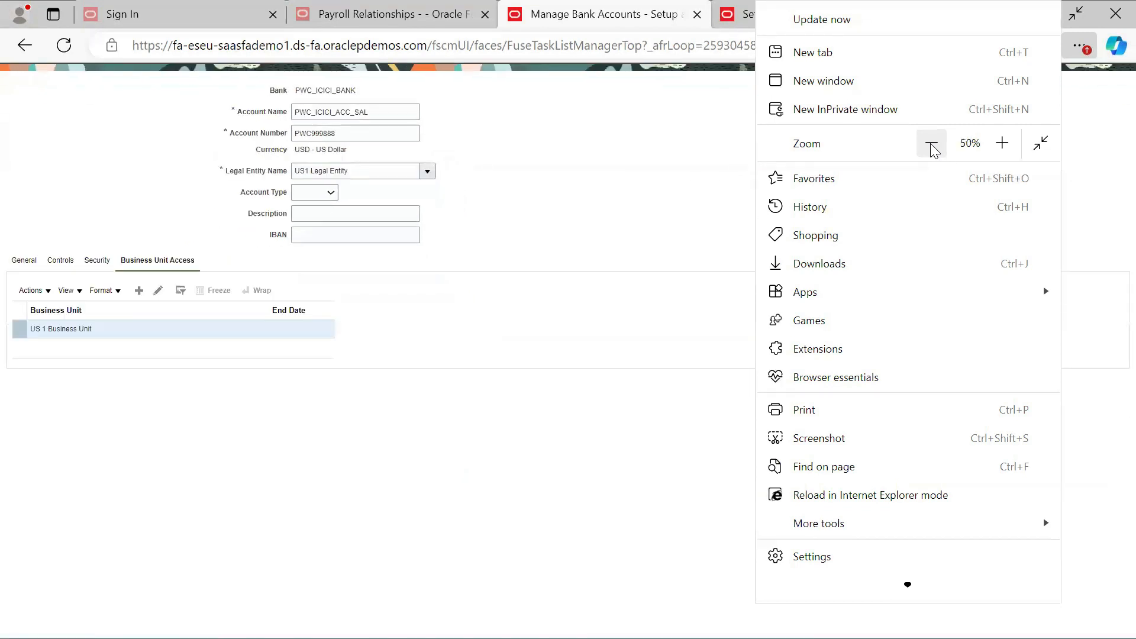
{"action": "left_click", "coordinate": [651, 155]}
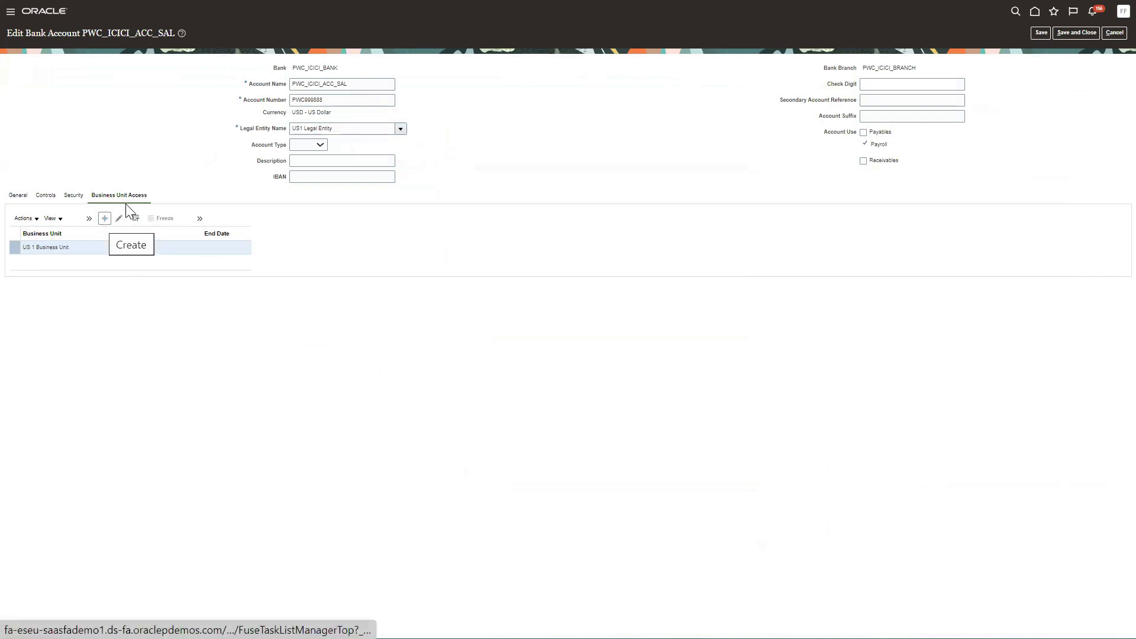
{"action": "left_click_drag", "start_coordinate": [249, 135], "coordinate": [274, 144]}
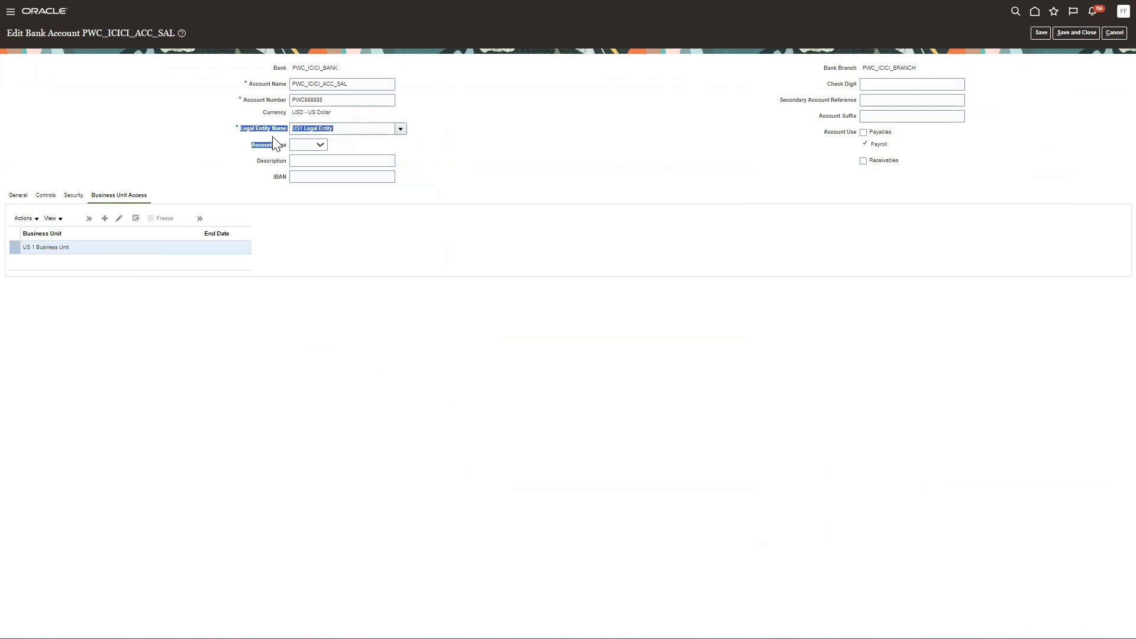
{"action": "left_click", "coordinate": [105, 218]}
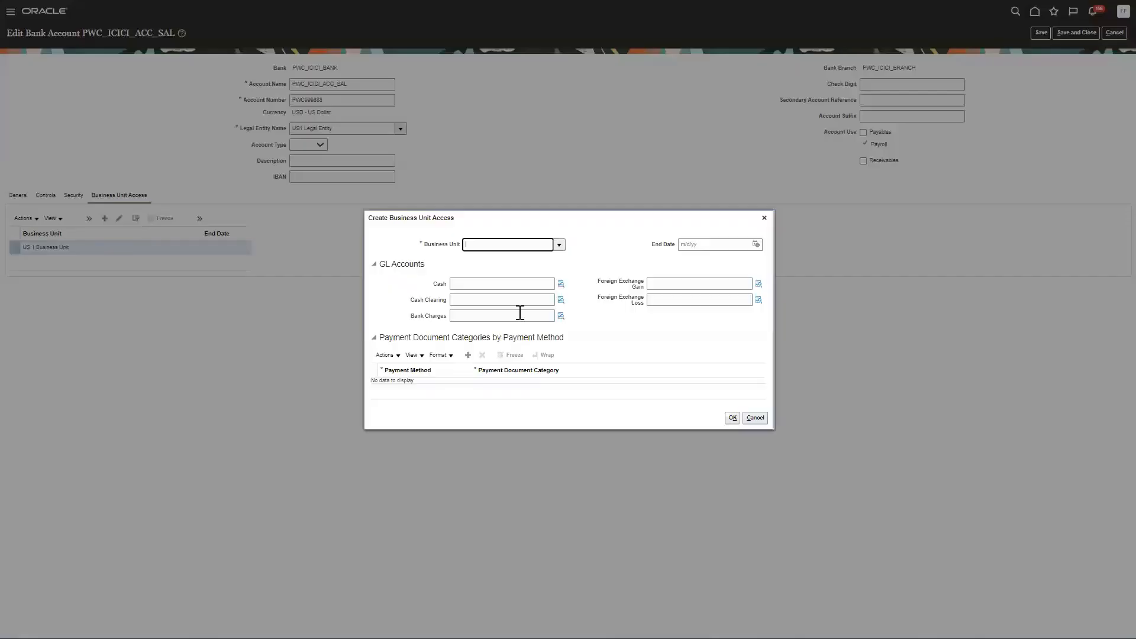
{"action": "left_click", "coordinate": [558, 245]}
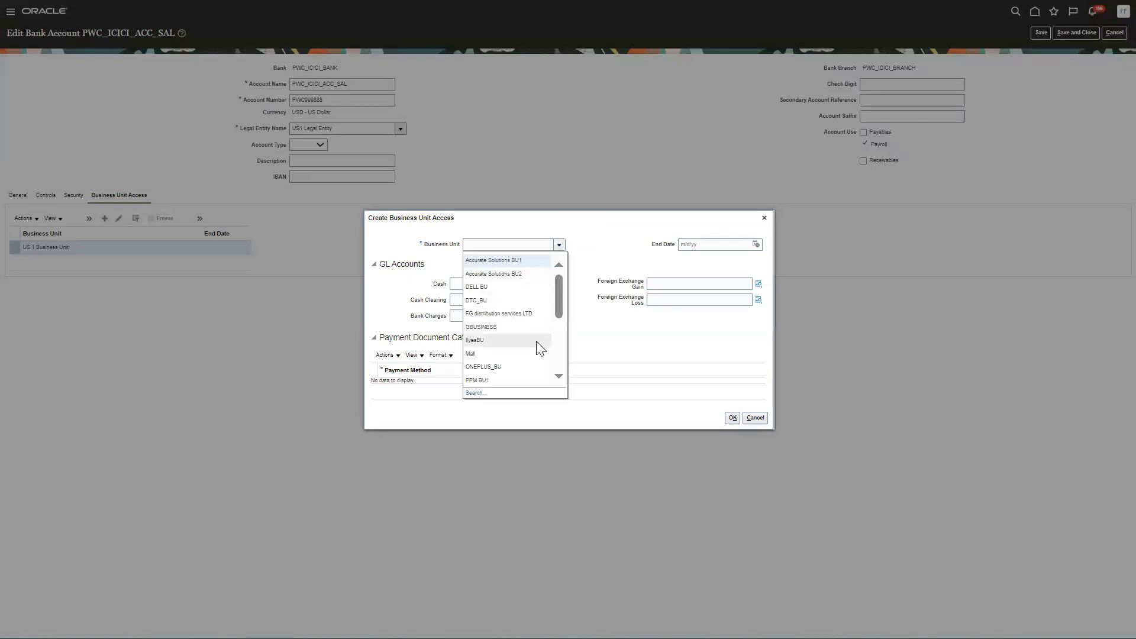
{"action": "left_click_drag", "start_coordinate": [559, 305], "coordinate": [566, 365]}
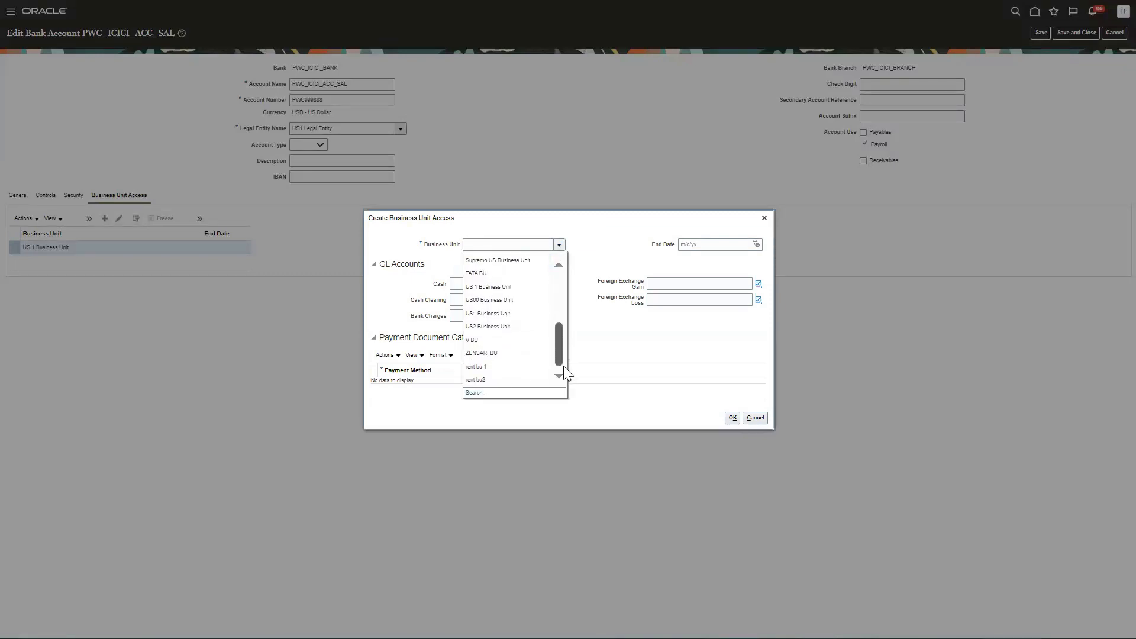
{"action": "left_click", "coordinate": [510, 354]}
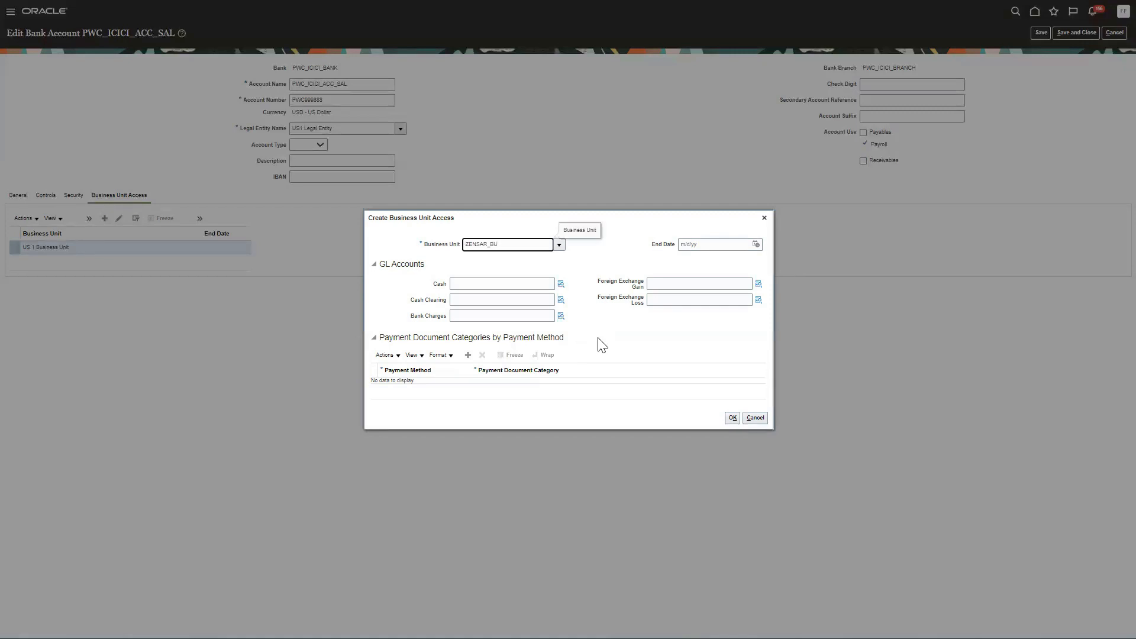
{"action": "left_click", "coordinate": [730, 418]}
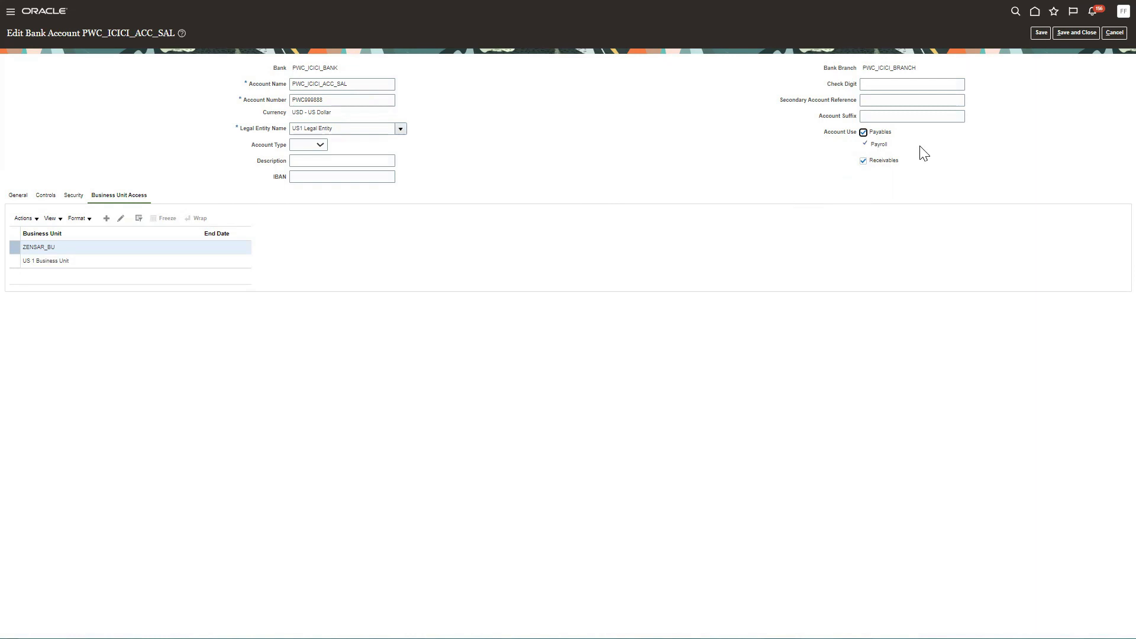
Enable Payables and Receivables as account uses for the bank account and save the changes
{"action": "left_click", "coordinate": [1041, 32]}
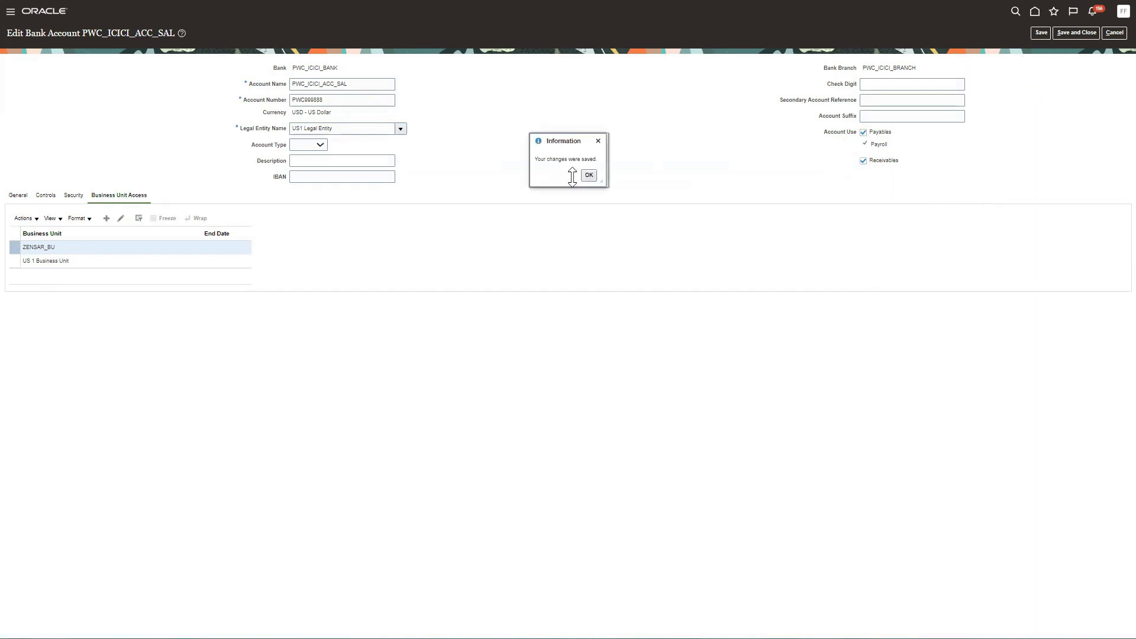
{"action": "left_click", "coordinate": [589, 175]}
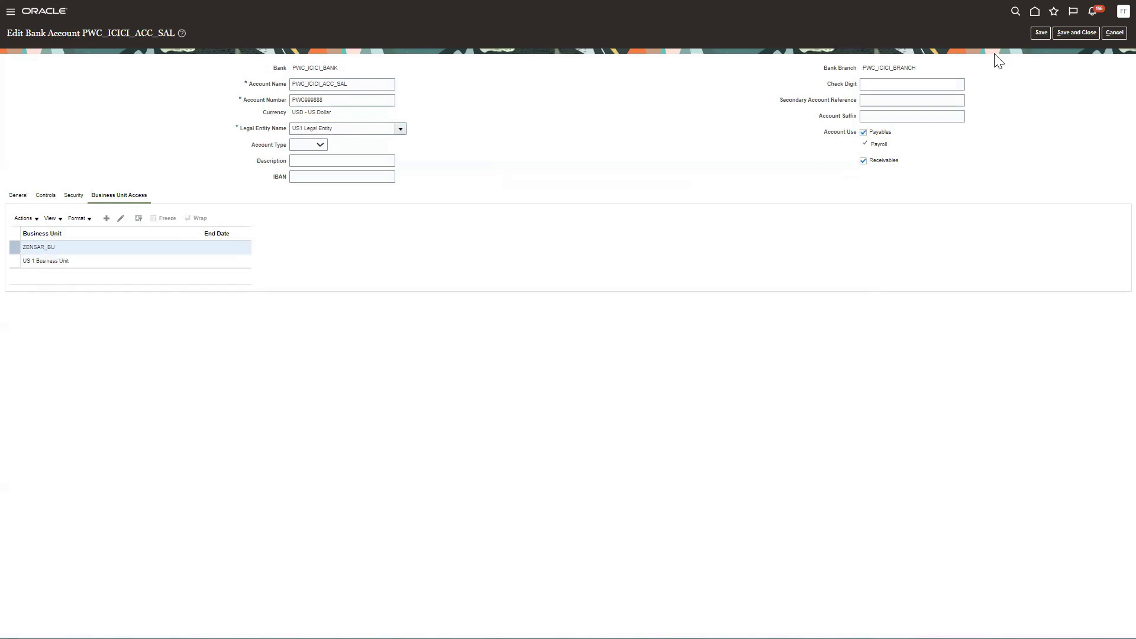
Save and close the bank account and return to the Financials setup tasks
{"action": "mouse_move", "coordinate": [998, 58]}
{"action": "left_click", "coordinate": [1080, 46]}
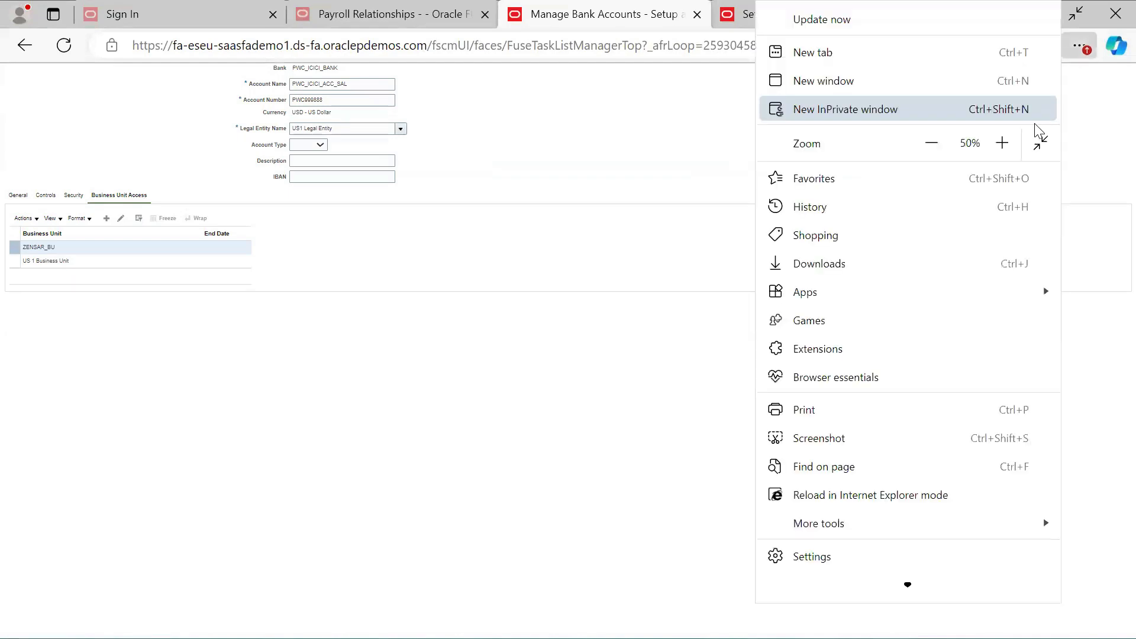
{"action": "left_click", "coordinate": [1001, 145]}
{"action": "left_click", "coordinate": [1000, 144]}
{"action": "left_click", "coordinate": [1001, 144]}
{"action": "left_click", "coordinate": [1001, 144]}
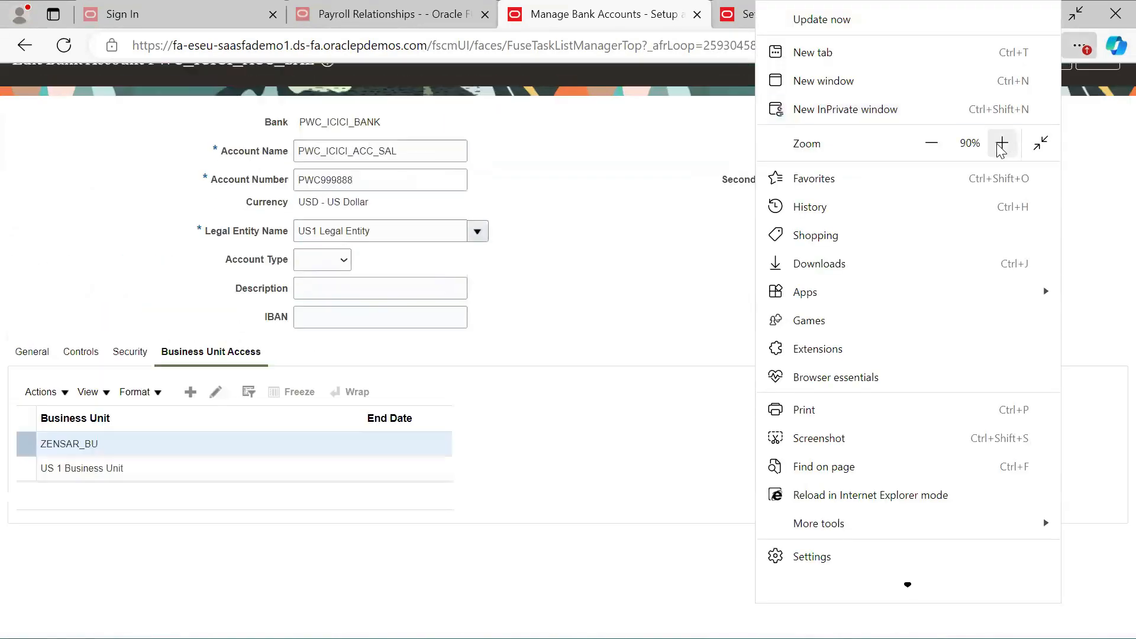
{"action": "left_click", "coordinate": [1001, 144]}
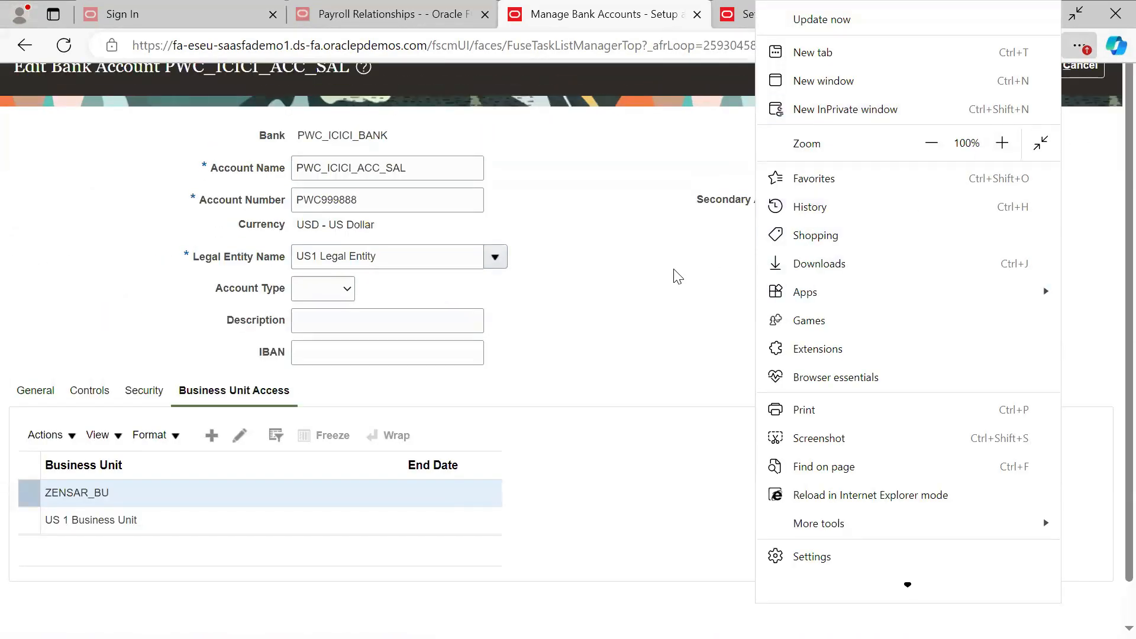
{"action": "left_click", "coordinate": [678, 276]}
{"action": "left_click", "coordinate": [1005, 65]}
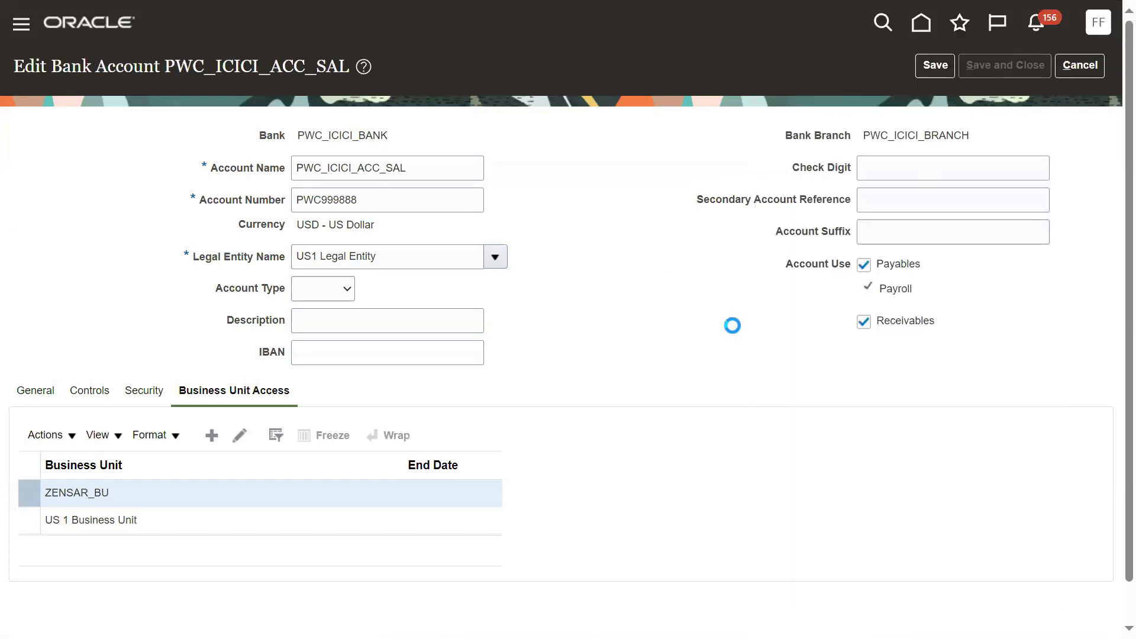
{"action": "key", "text": "Return"}
{"action": "left_click", "coordinate": [1085, 69]}
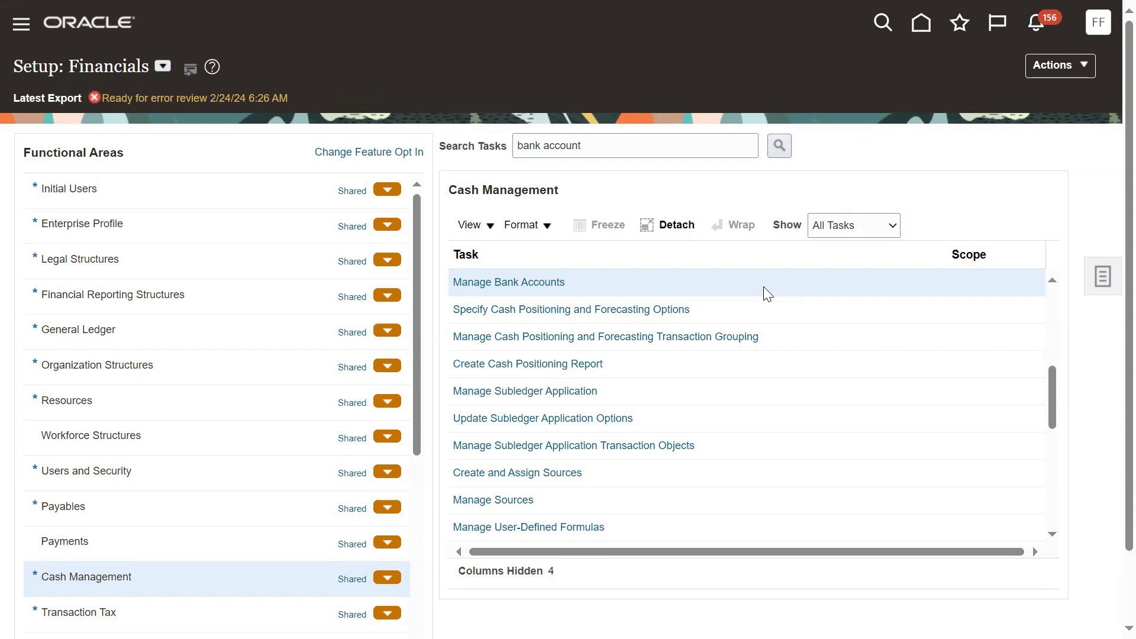
Search the setup tasks for RECE and open Manage Receipt Classes and Methods
{"action": "left_click", "coordinate": [622, 150]}
{"action": "key", "text": "ctrl+a"}
{"action": "type", "text": "RECE"}
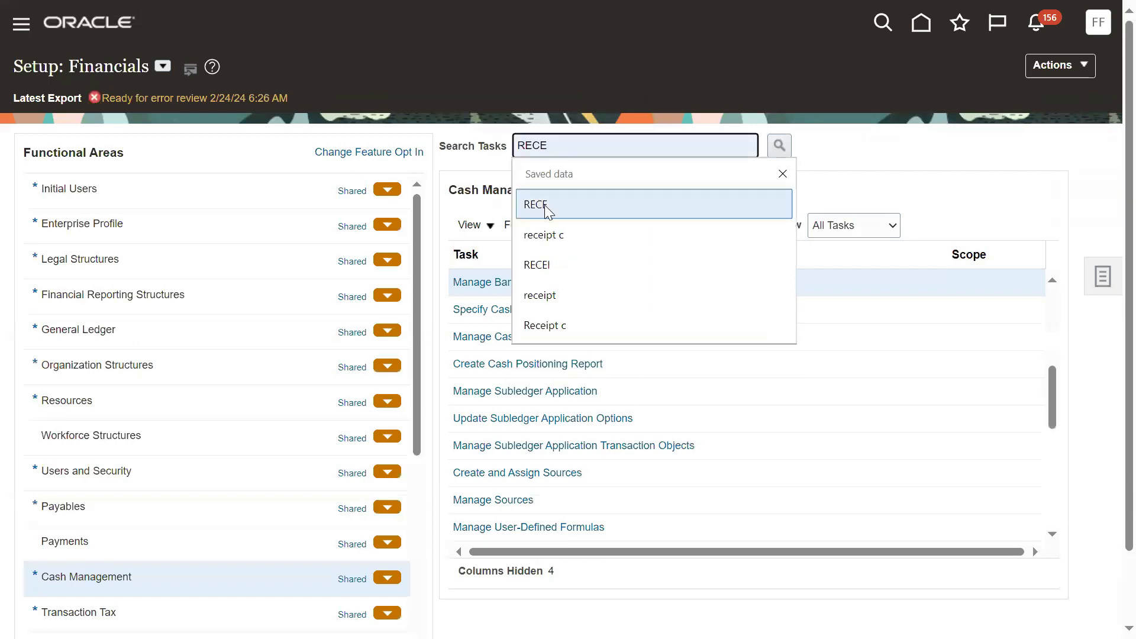
{"action": "left_click", "coordinate": [571, 204]}
{"action": "left_click", "coordinate": [779, 146]}
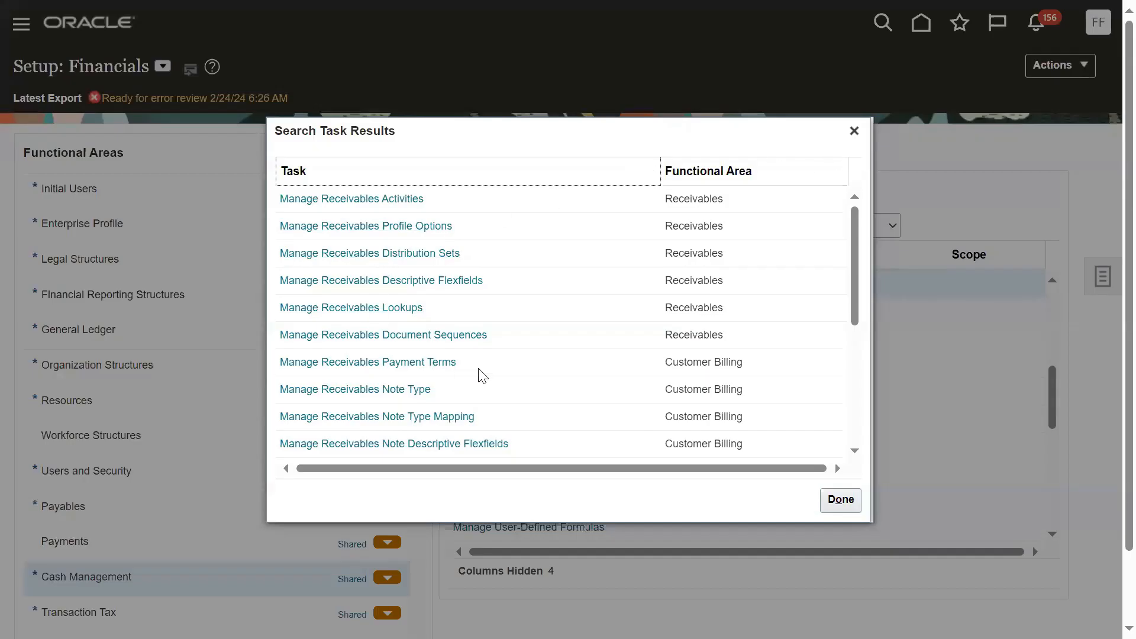
{"action": "scroll", "coordinate": [464, 292], "scroll_direction": "down", "scroll_amount": 2}
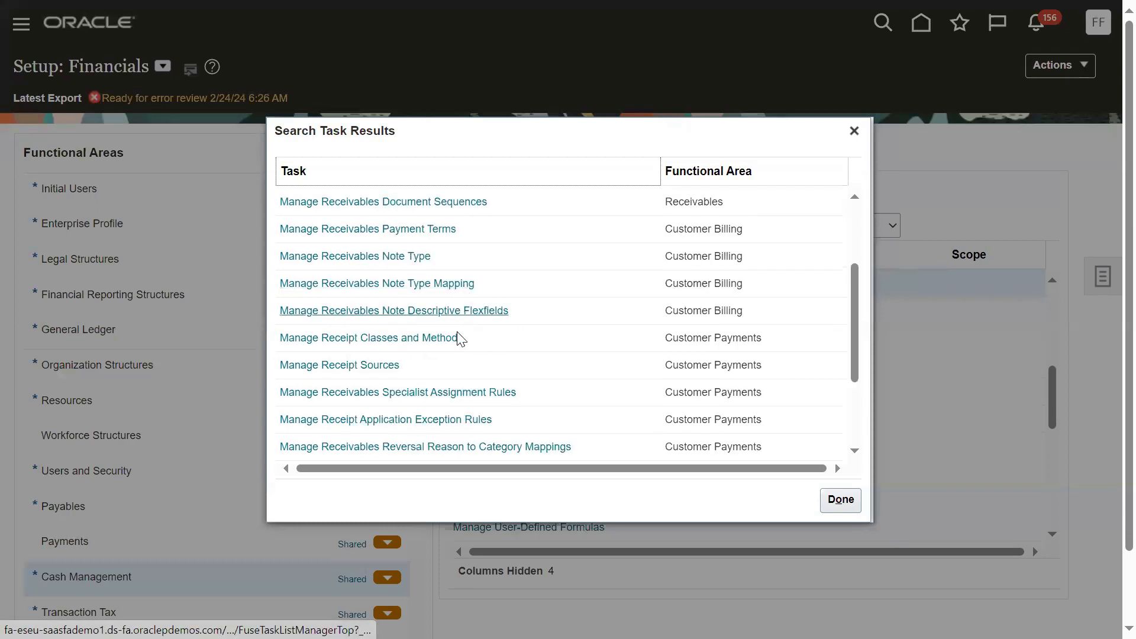
{"action": "left_click", "coordinate": [415, 338]}
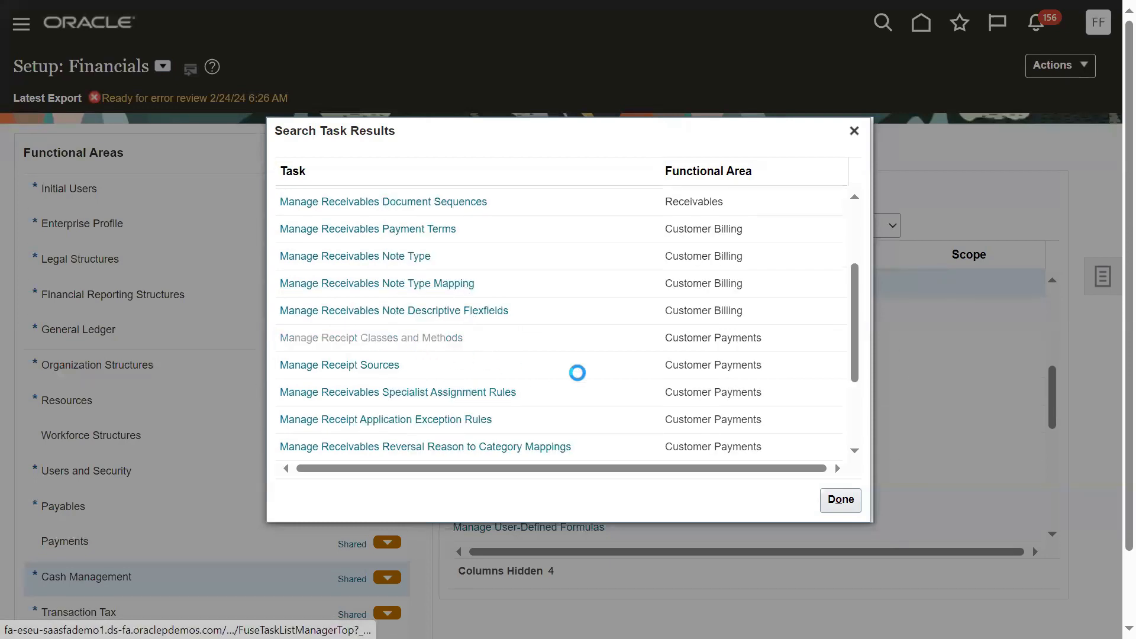
Search receipt classes by name for ZEN and open the ZENSAR Receipt Class&Method class for editing
{"action": "left_click", "coordinate": [601, 287]}
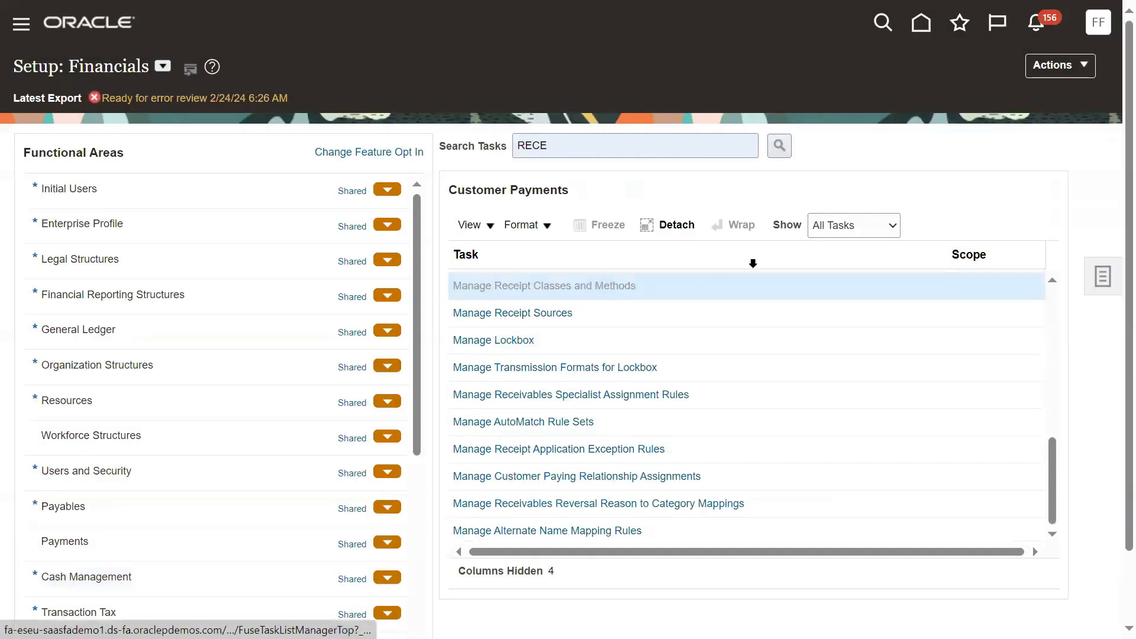
{"action": "left_click", "coordinate": [270, 166]}
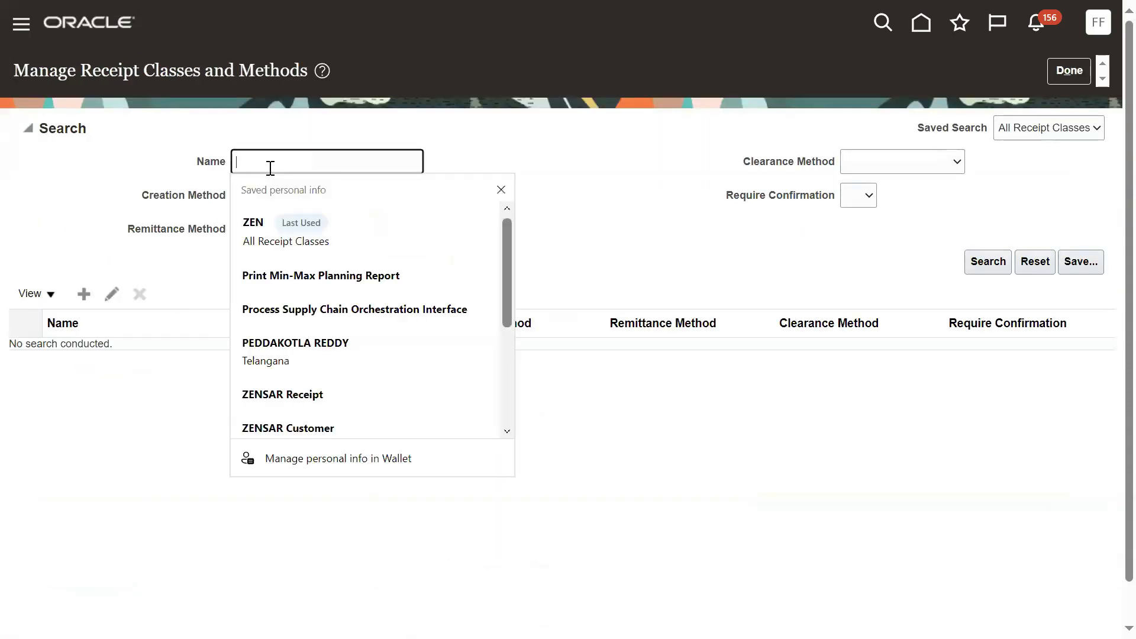
{"action": "type", "text": "ZEN"}
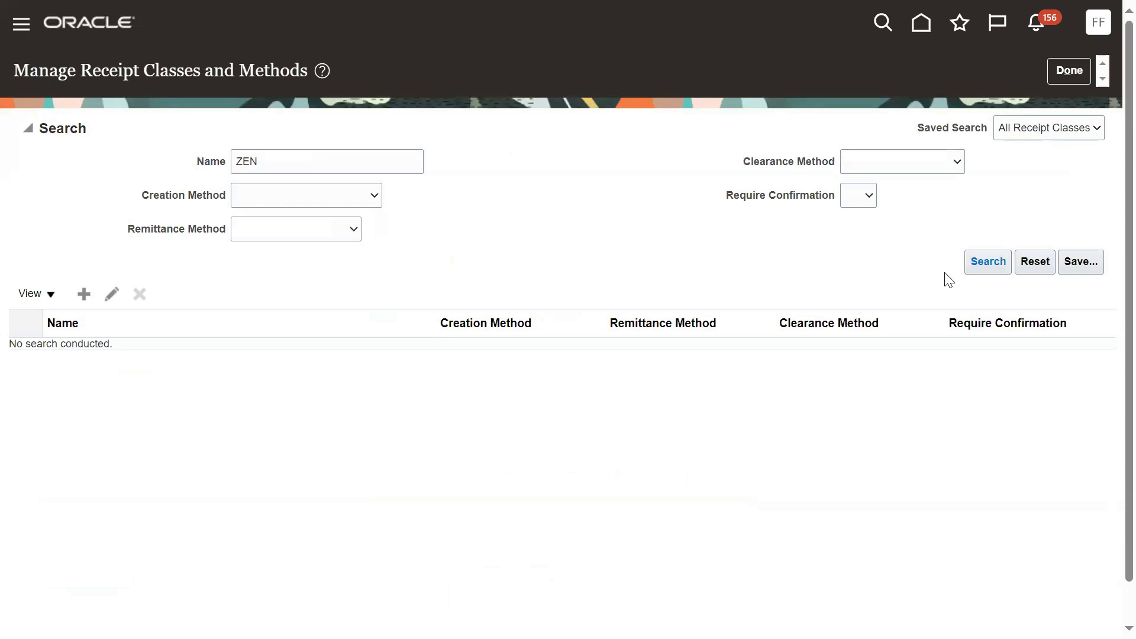
{"action": "left_click", "coordinate": [988, 261]}
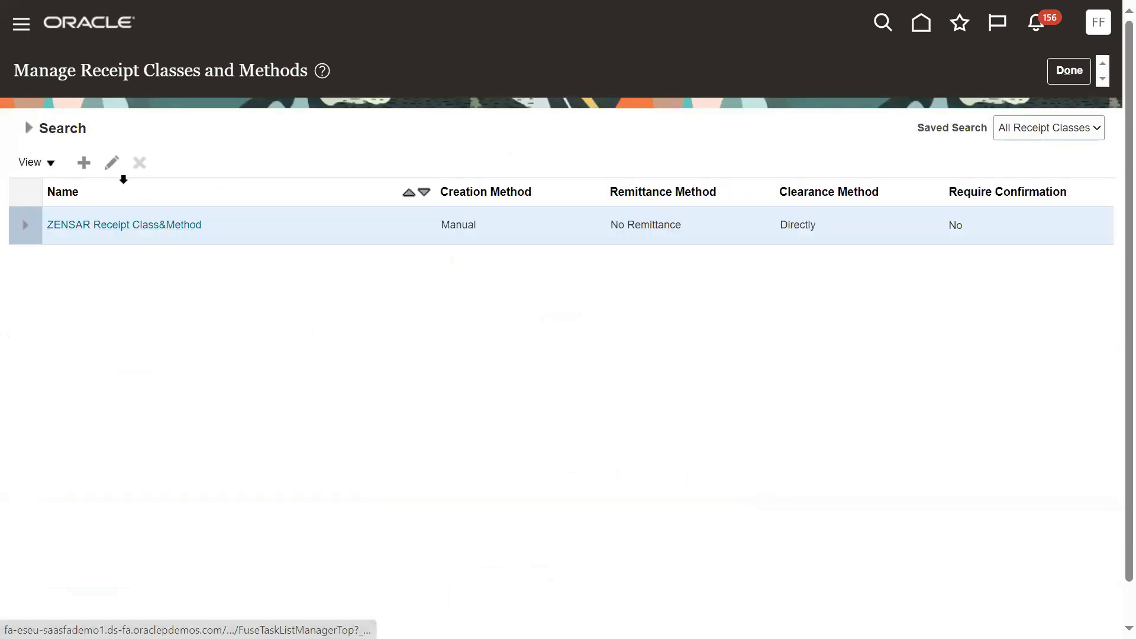
{"action": "left_click", "coordinate": [112, 163]}
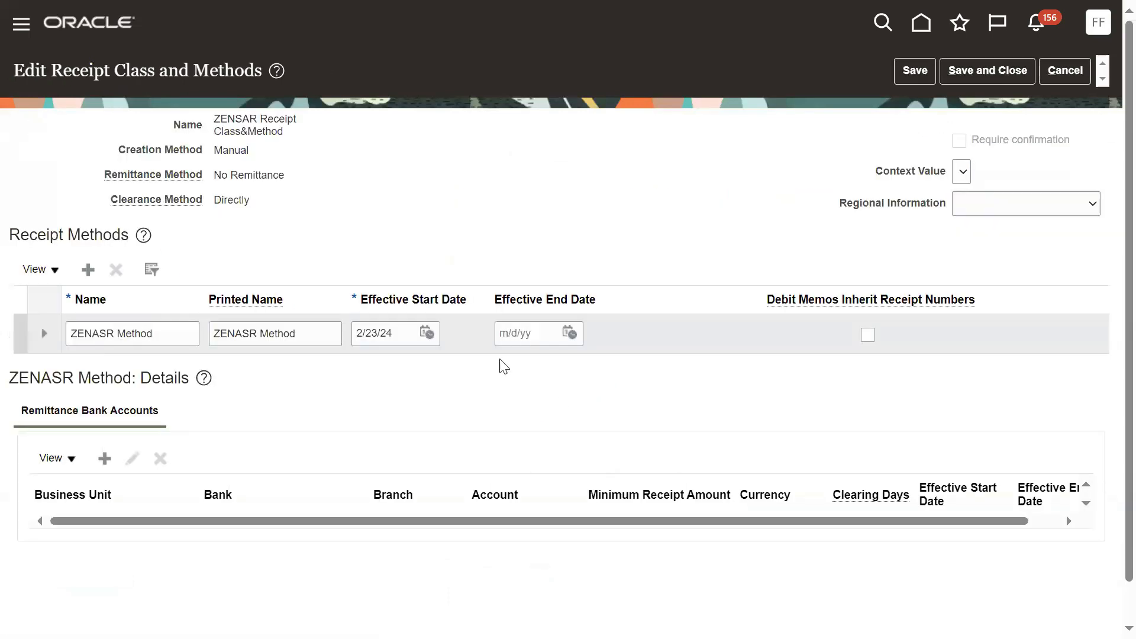
Add a remittance bank account for ZENSAR_BU with bank PWC_ICICI_BANK, branch PWC_ICICI_BRANCH and account PWC_ICICI_ACC_SAL
{"action": "left_click", "coordinate": [105, 458]}
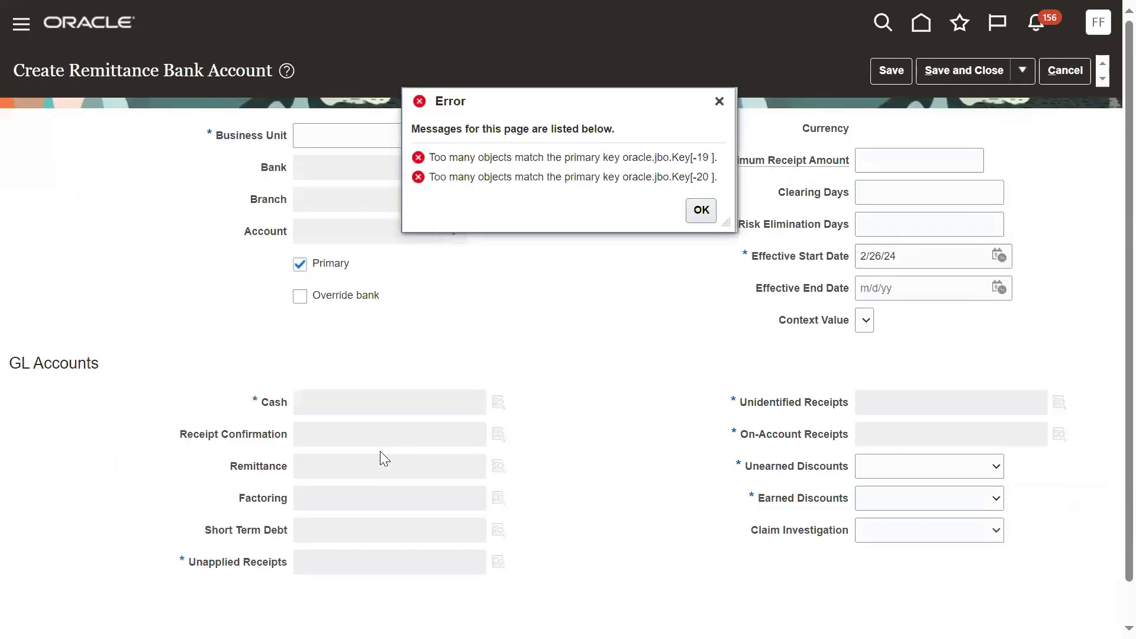
{"action": "left_click", "coordinate": [701, 209]}
{"action": "left_click", "coordinate": [453, 136]}
{"action": "left_click", "coordinate": [411, 170]}
{"action": "left_click", "coordinate": [454, 169]}
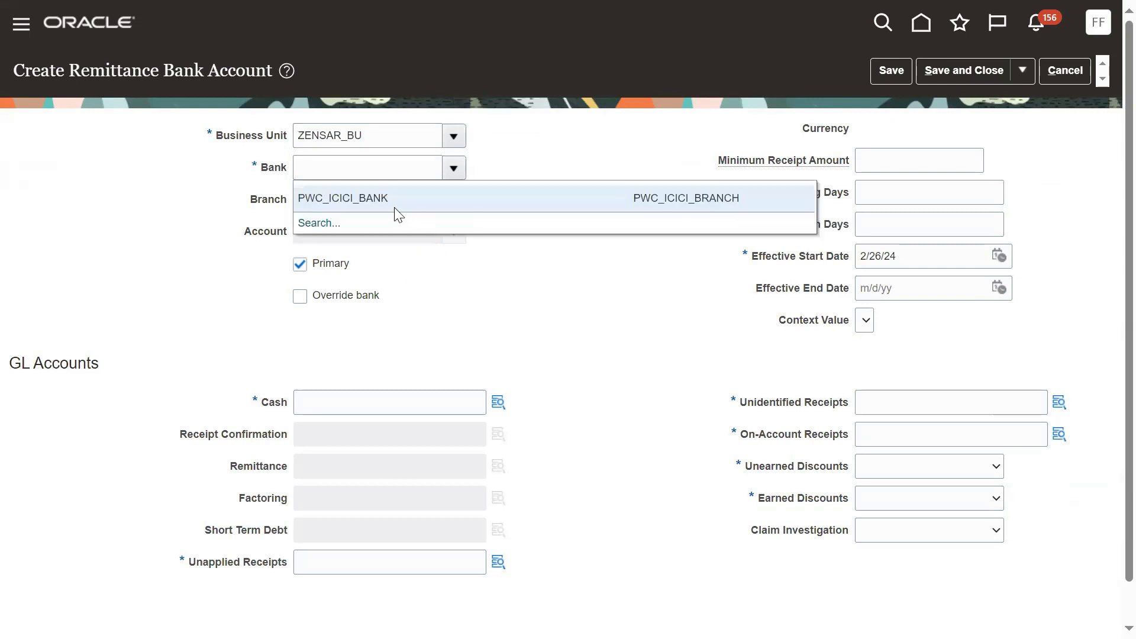
{"action": "left_click", "coordinate": [396, 201]}
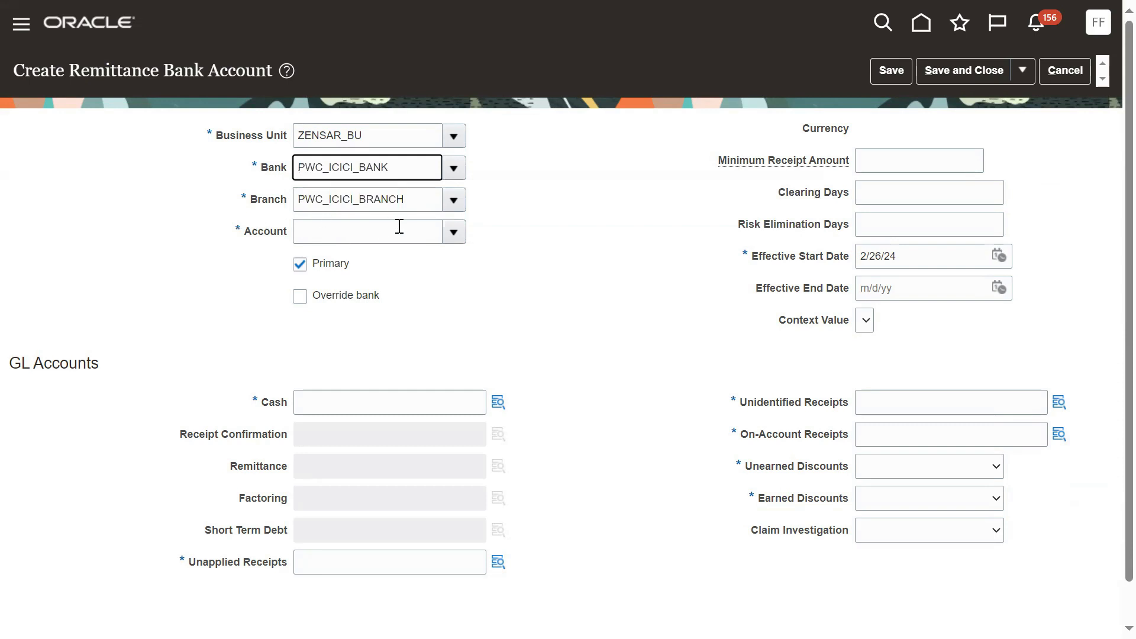
{"action": "left_click", "coordinate": [451, 236]}
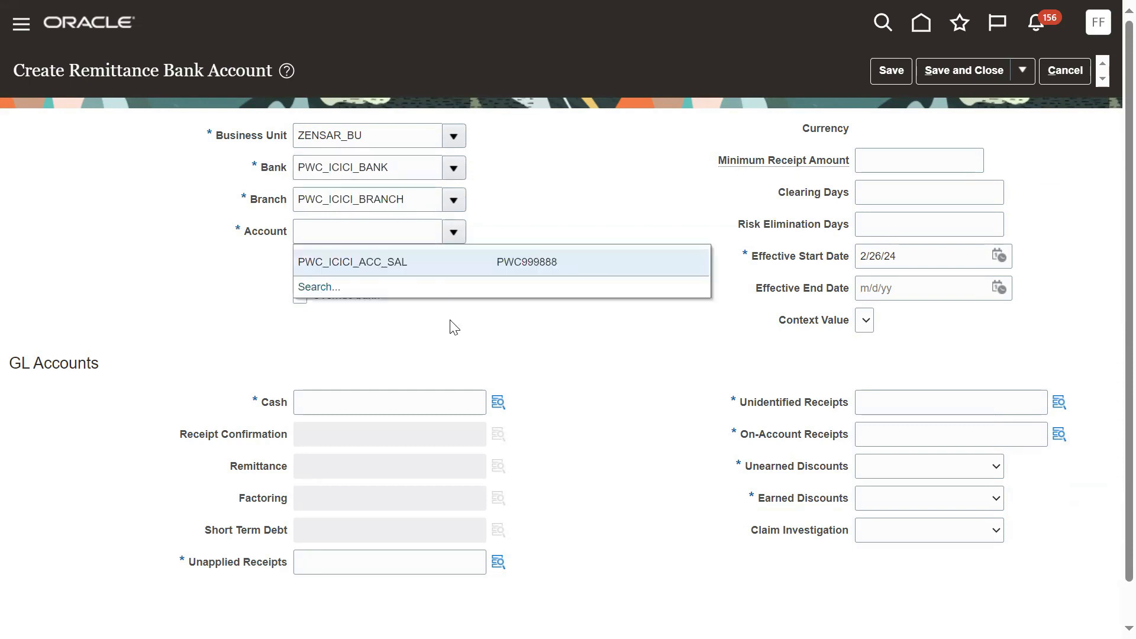
{"action": "left_click", "coordinate": [424, 272]}
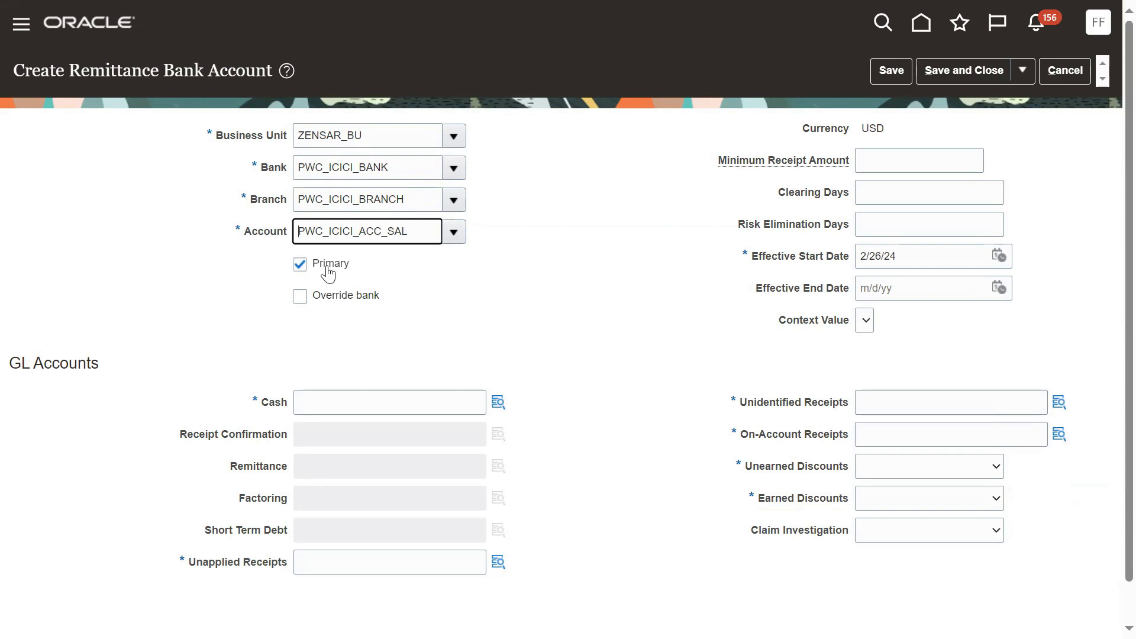
{"action": "left_click_drag", "start_coordinate": [69, 74], "coordinate": [168, 74]}
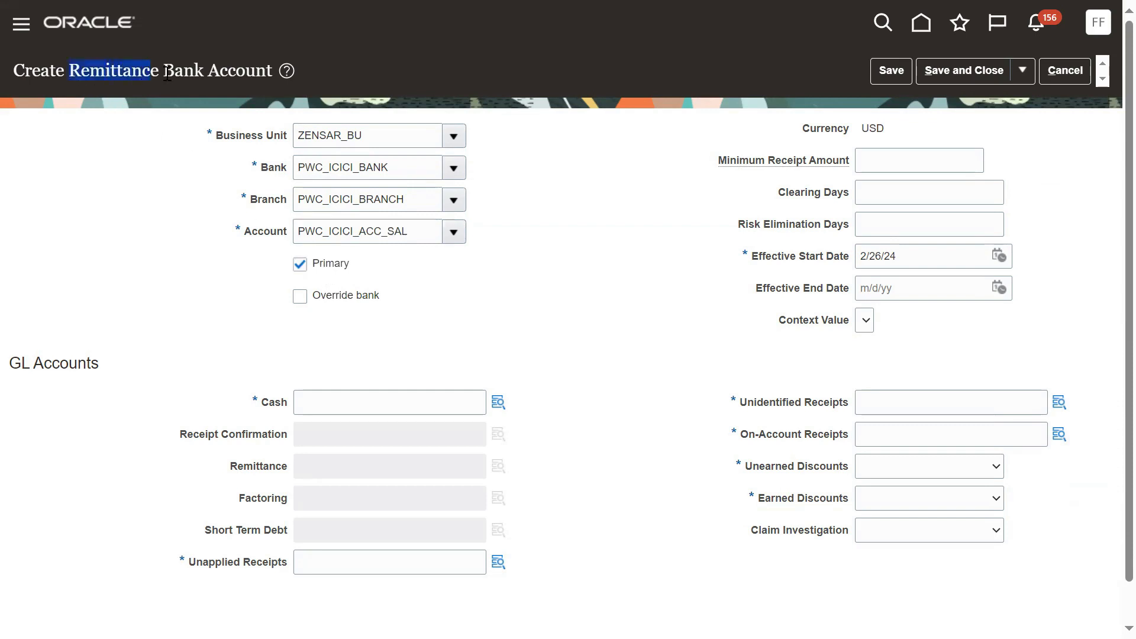
{"action": "left_click", "coordinate": [580, 307]}
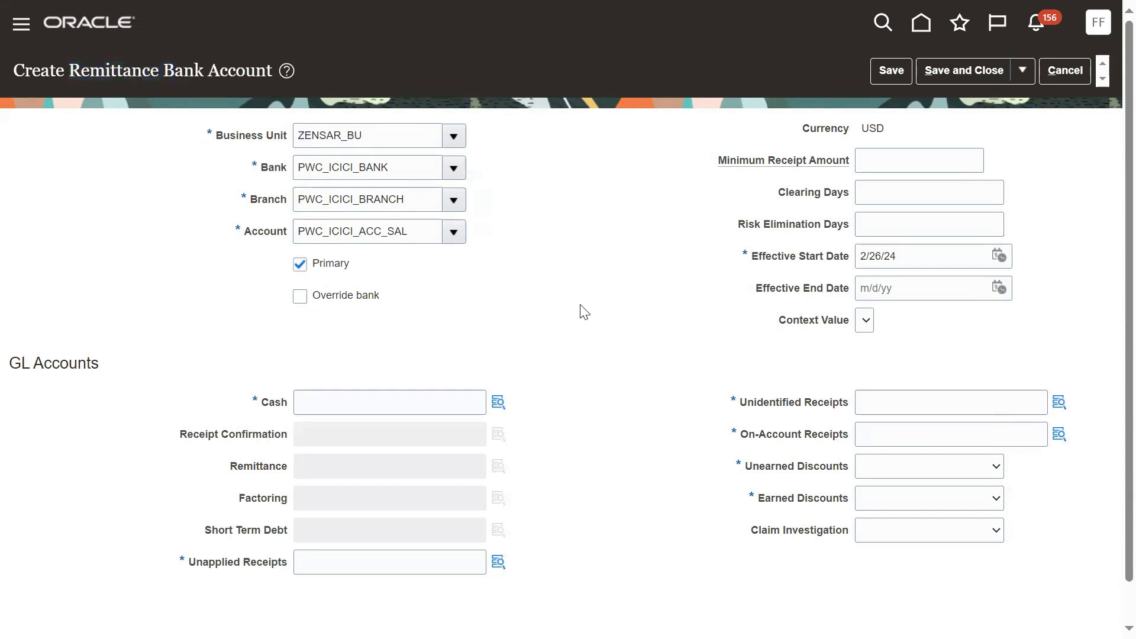
Set the Cash GL account to 101.10.11200.000.000.000 by entering 11200 as its account segment
{"action": "scroll", "coordinate": [562, 326], "scroll_direction": "down", "scroll_amount": 1}
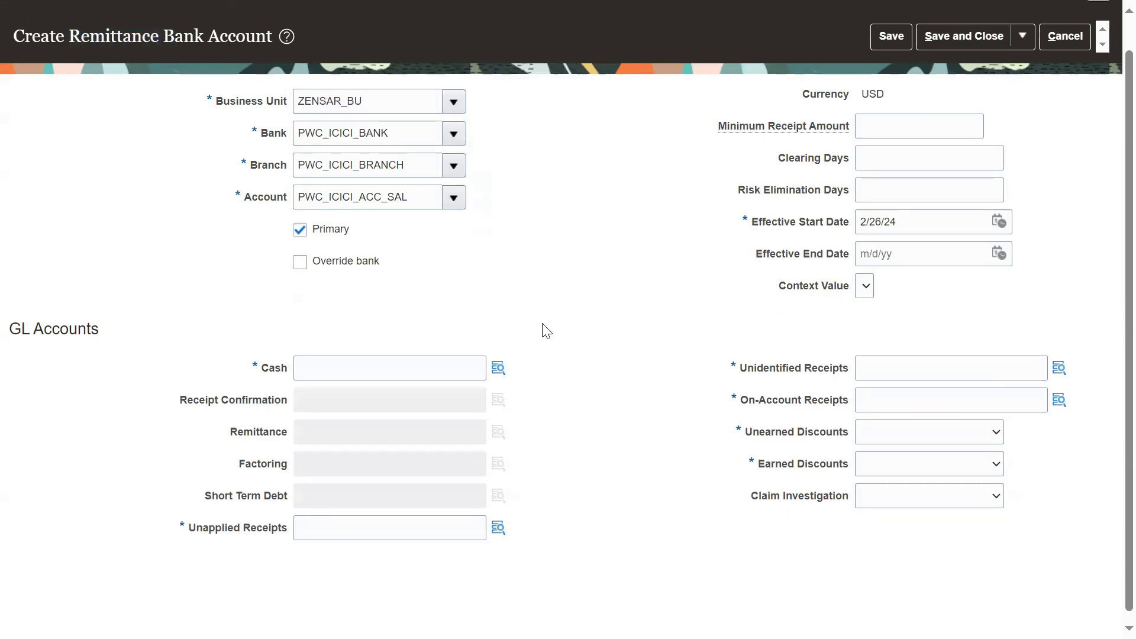
{"action": "left_click", "coordinate": [499, 362]}
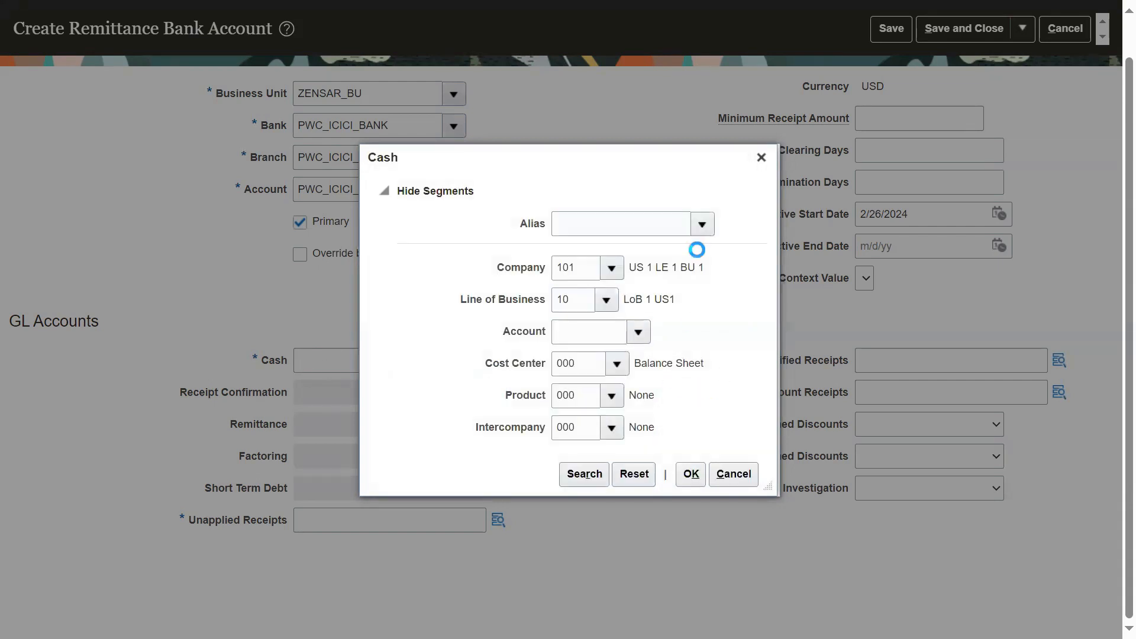
{"action": "type", "text": "11200"}
{"action": "left_click", "coordinate": [692, 478]}
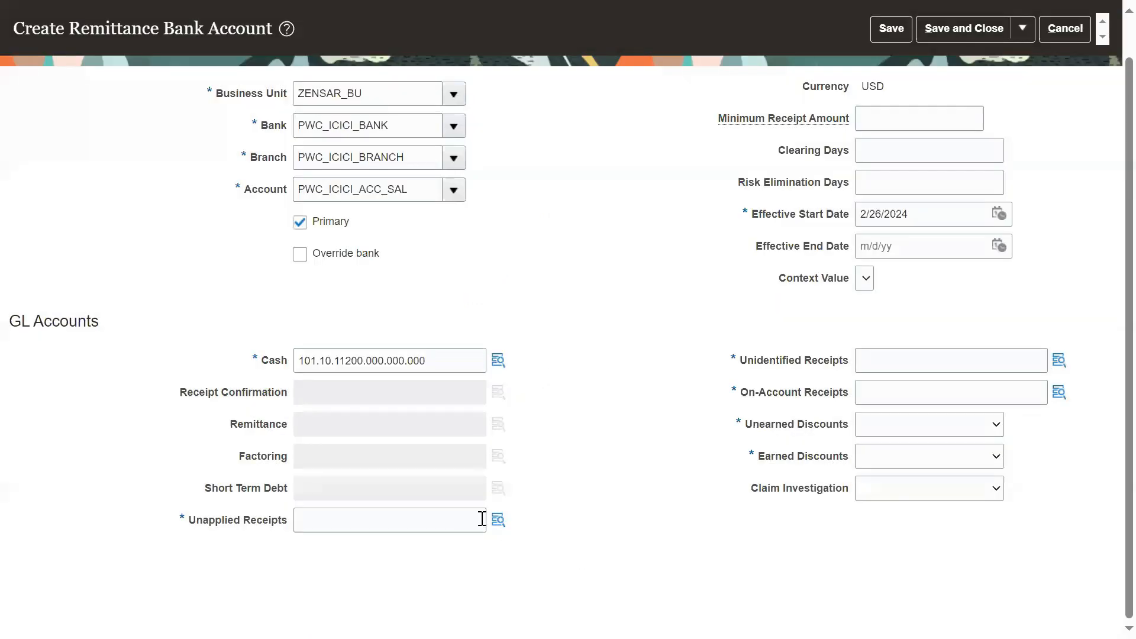
Set the Unapplied Receipts GL account by searching account descriptions for Unapp and choosing 12120 Unapplied Receipts
{"action": "left_click", "coordinate": [498, 520]}
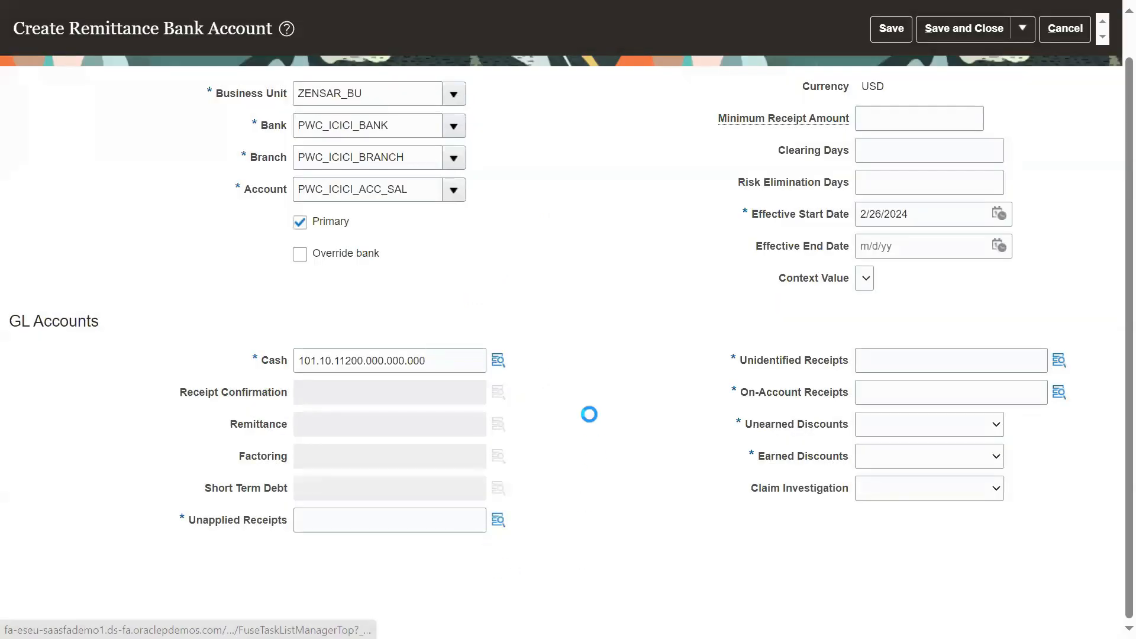
{"action": "left_click", "coordinate": [638, 332]}
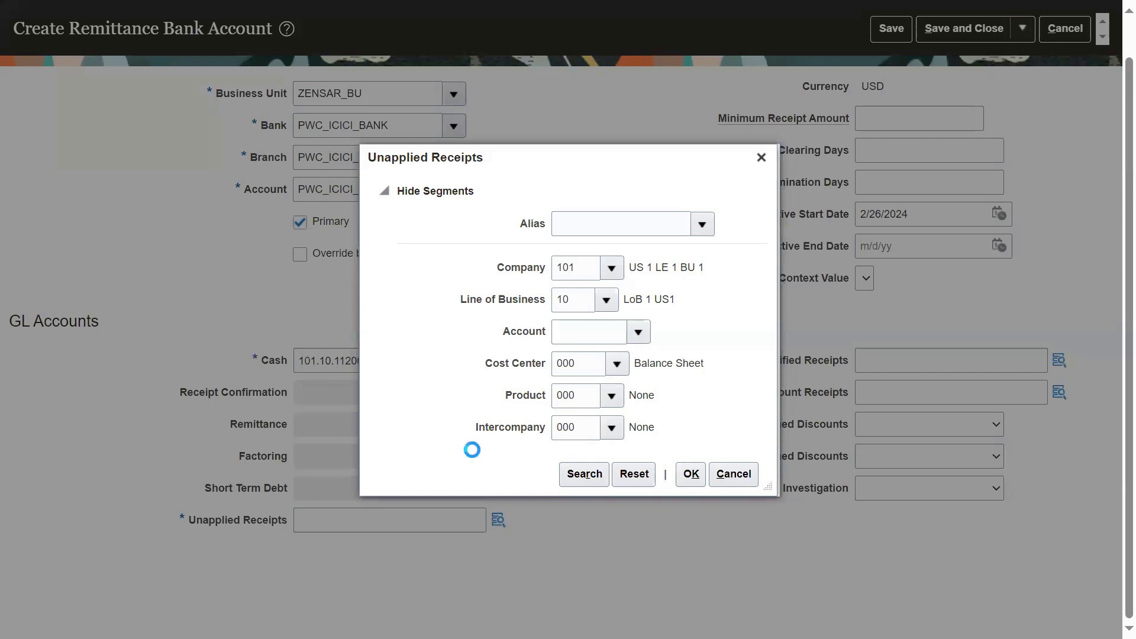
{"action": "left_click", "coordinate": [578, 617]}
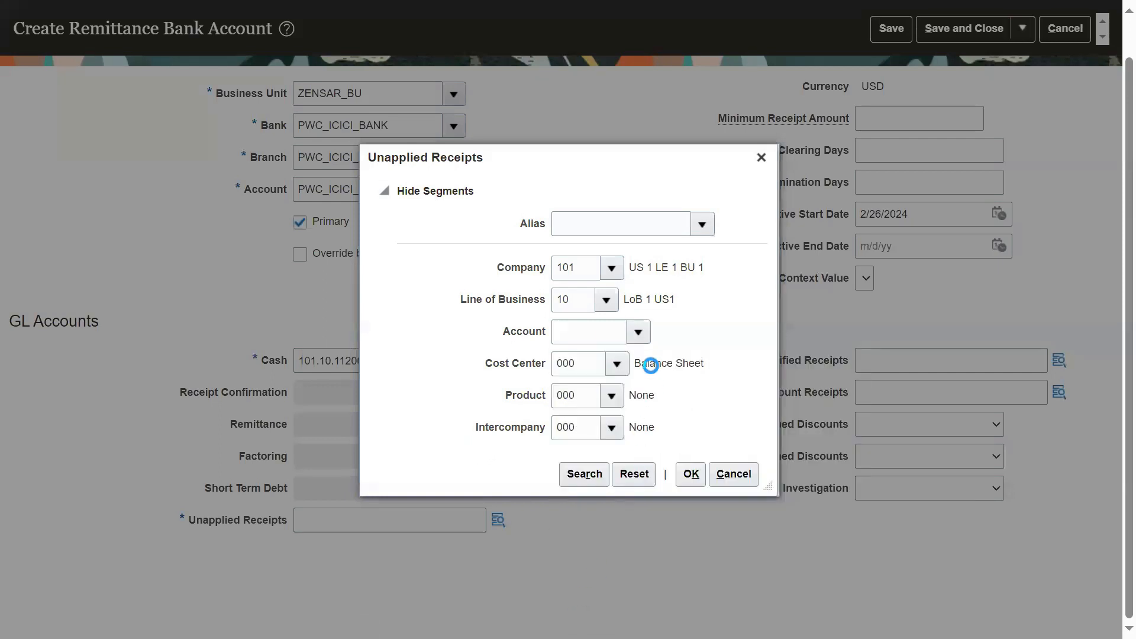
{"action": "left_click", "coordinate": [576, 319]}
{"action": "type", "text": "Re"}
{"action": "key", "text": "ctrl+a"}
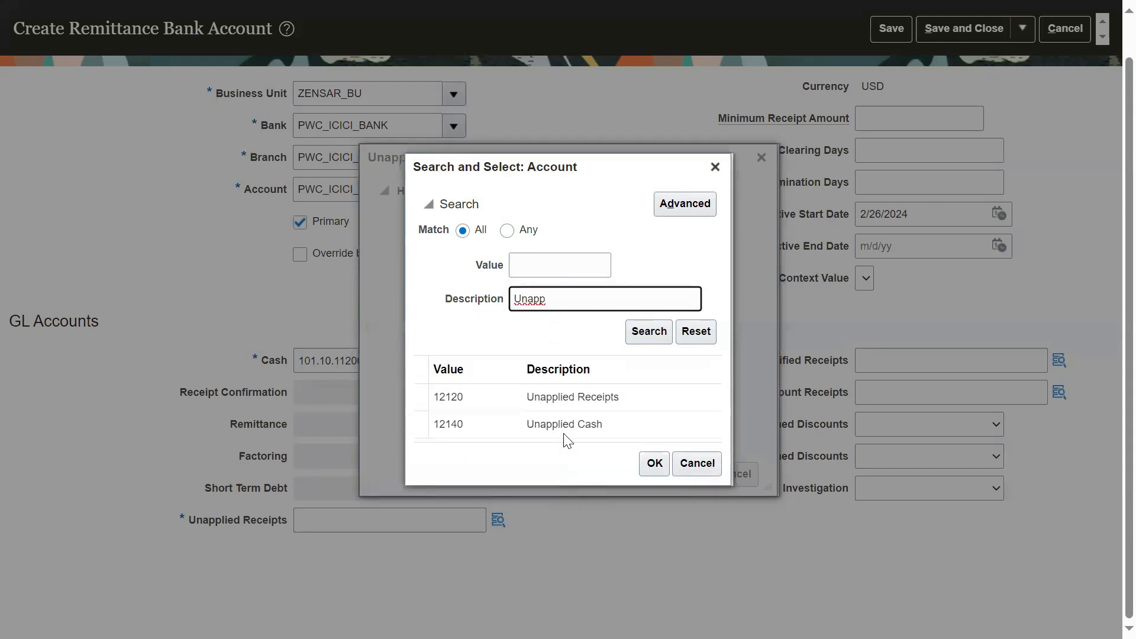
{"action": "left_click", "coordinate": [613, 397]}
{"action": "left_click", "coordinate": [654, 467]}
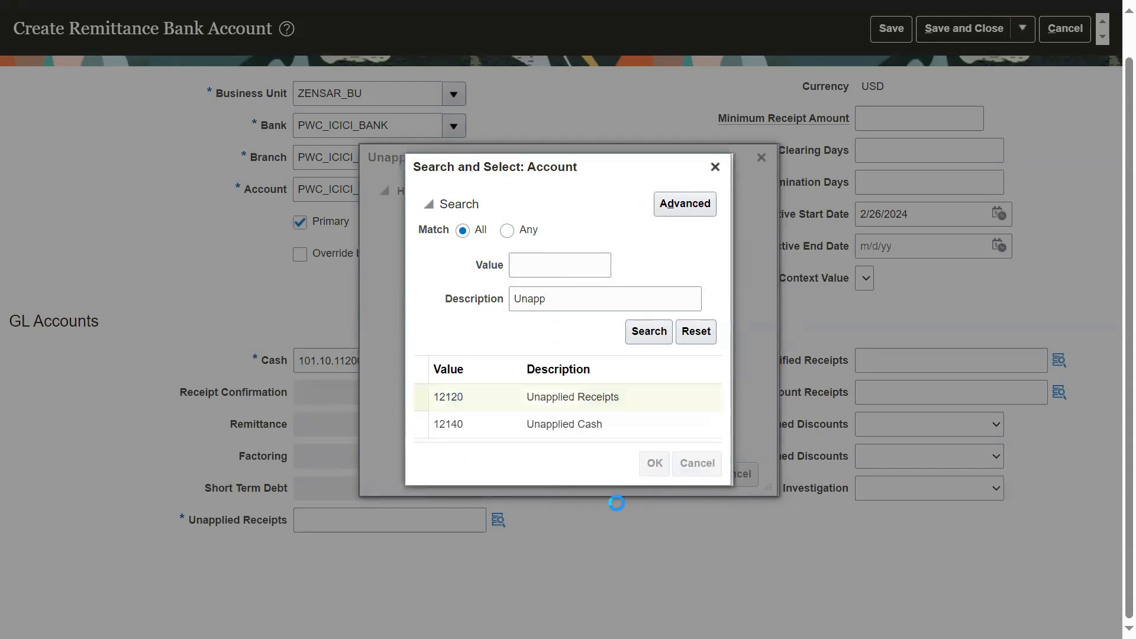
{"action": "left_click", "coordinate": [687, 472]}
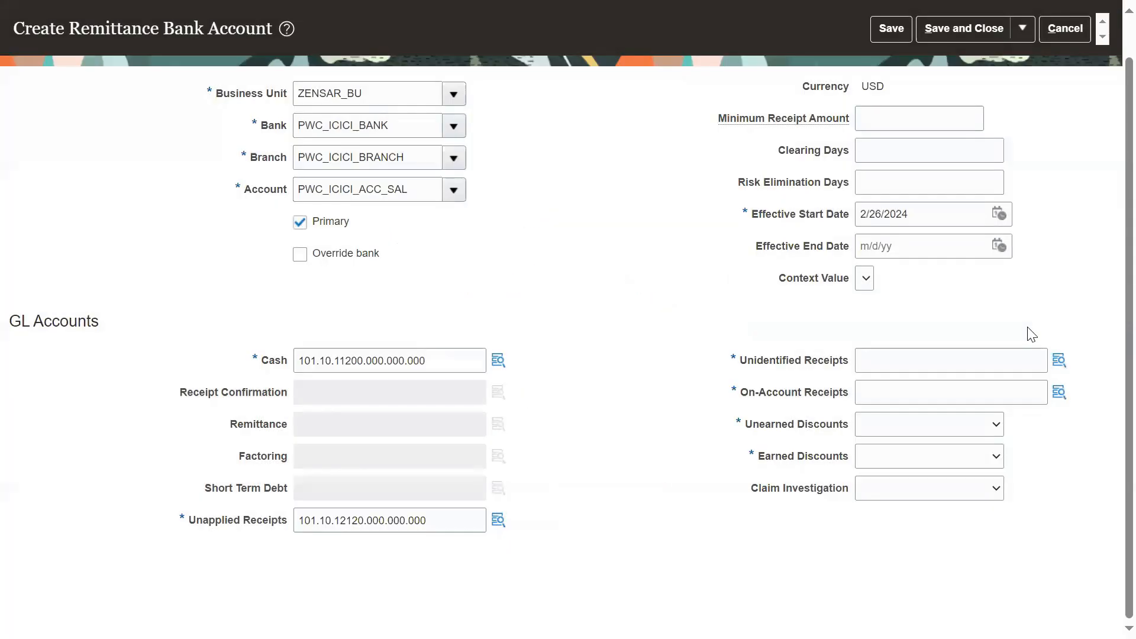
Open the segments of the Unidentified Receipts GL account and try to search account descriptions for Unid
{"action": "left_click", "coordinate": [1059, 361]}
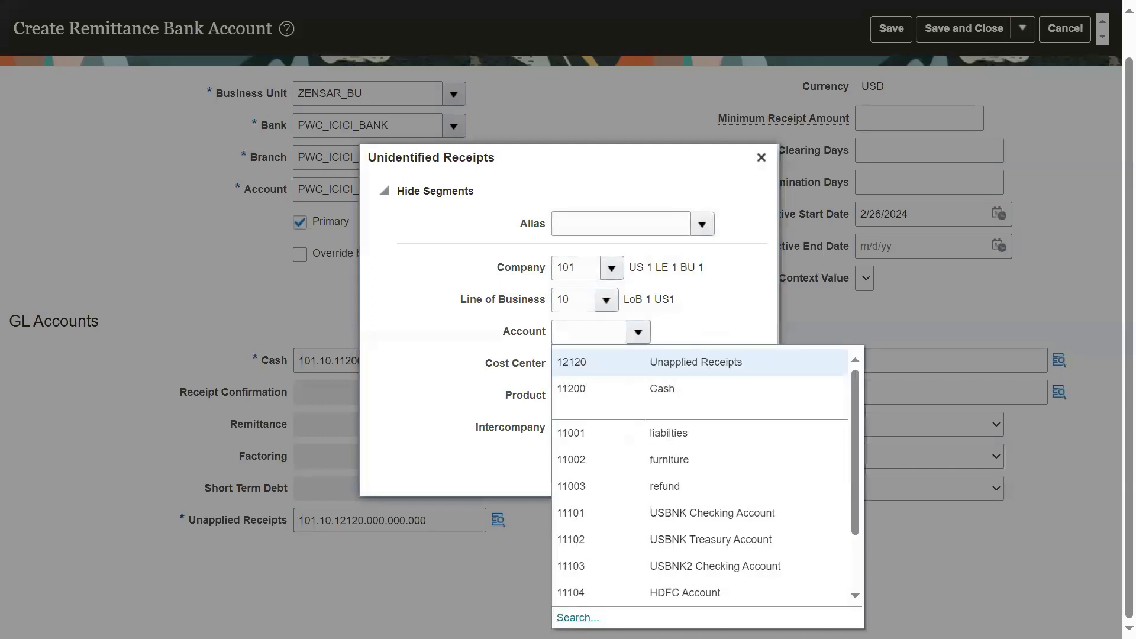
{"action": "left_click", "coordinate": [581, 618]}
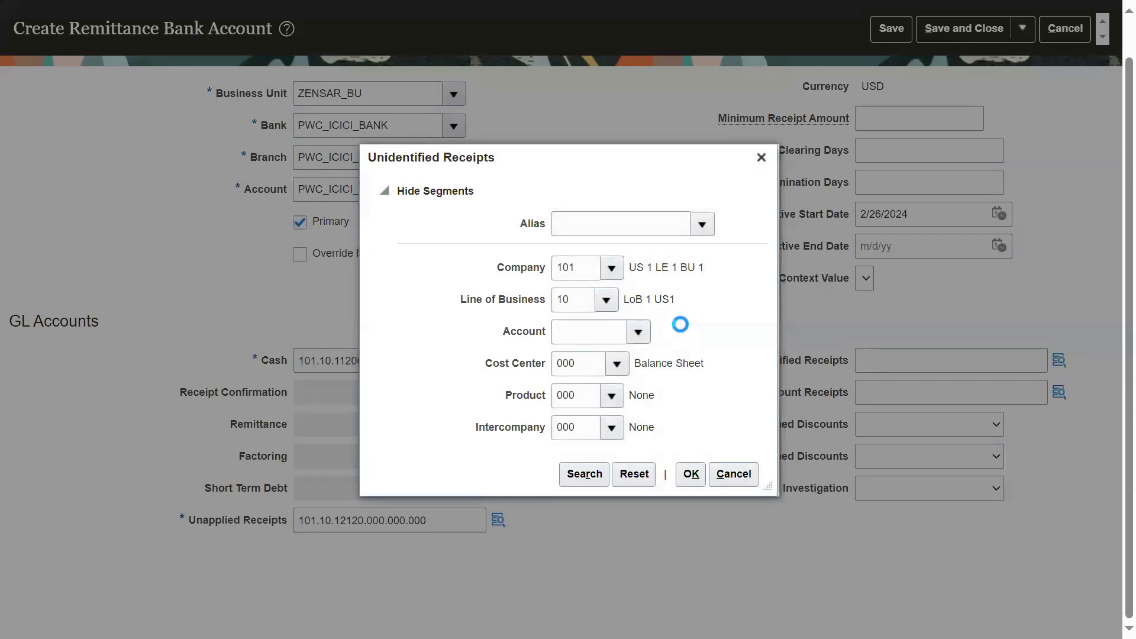
{"action": "left_click", "coordinate": [649, 322]}
{"action": "type", "text": "Unid"}
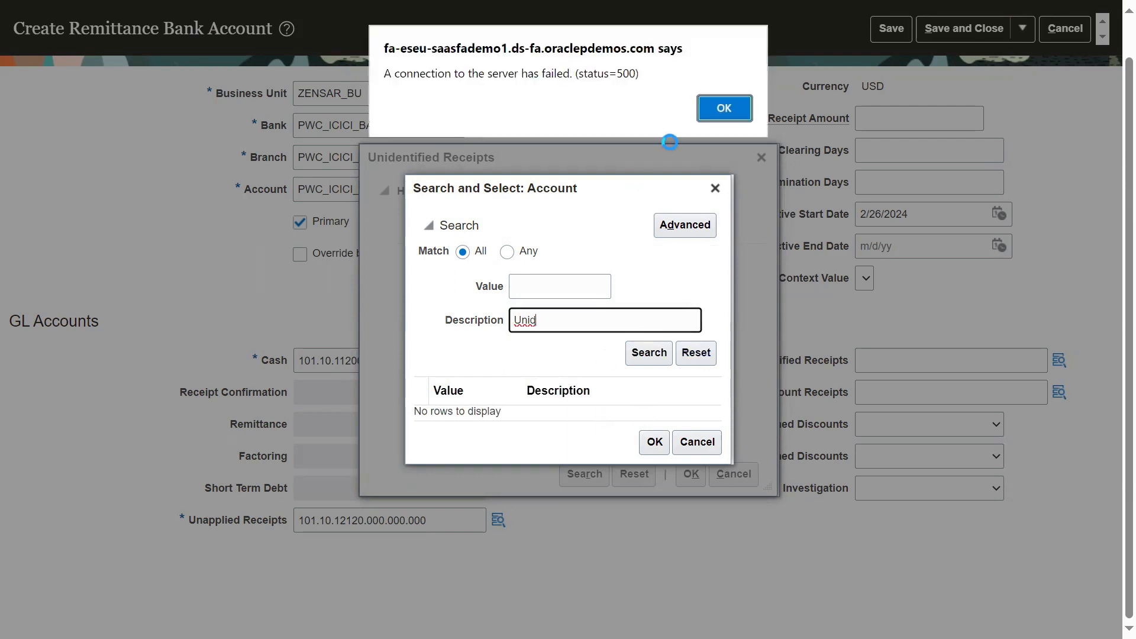
{"action": "left_click", "coordinate": [707, 109]}
{"action": "right_click", "coordinate": [560, 324]}
{"action": "key", "text": "BackSpace"}
{"action": "key", "text": "BackSpace"}
{"action": "left_click", "coordinate": [639, 350]}
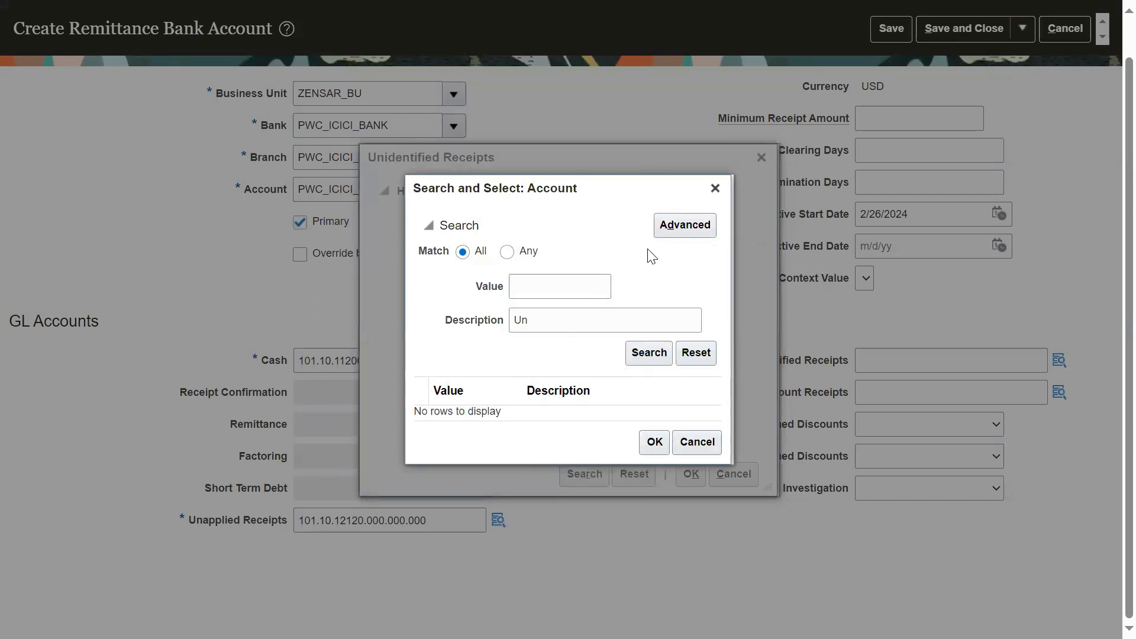
{"action": "left_click_drag", "start_coordinate": [617, 316], "coordinate": [448, 317]}
{"action": "key", "text": "BackSpace"}
{"action": "left_click", "coordinate": [636, 353]}
{"action": "left_click", "coordinate": [715, 188]}
{"action": "mouse_move", "coordinate": [149, 12]}
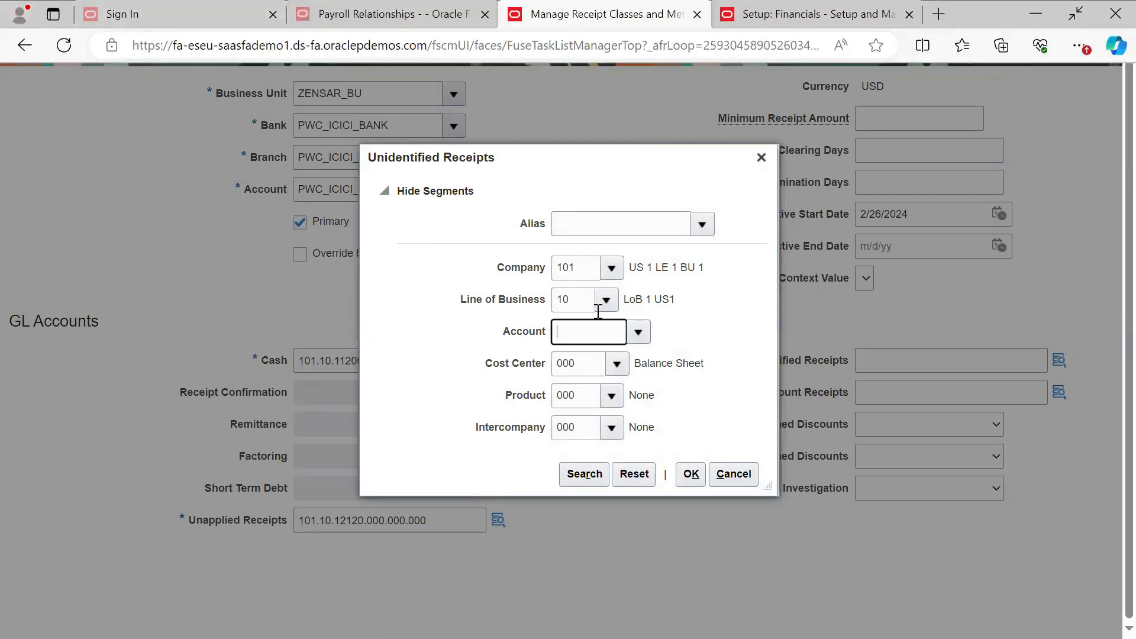
Search account descriptions for Uni and set the Unidentified Receipts GL account to 101.10.12130.000.000.000
{"action": "left_click", "coordinate": [638, 332]}
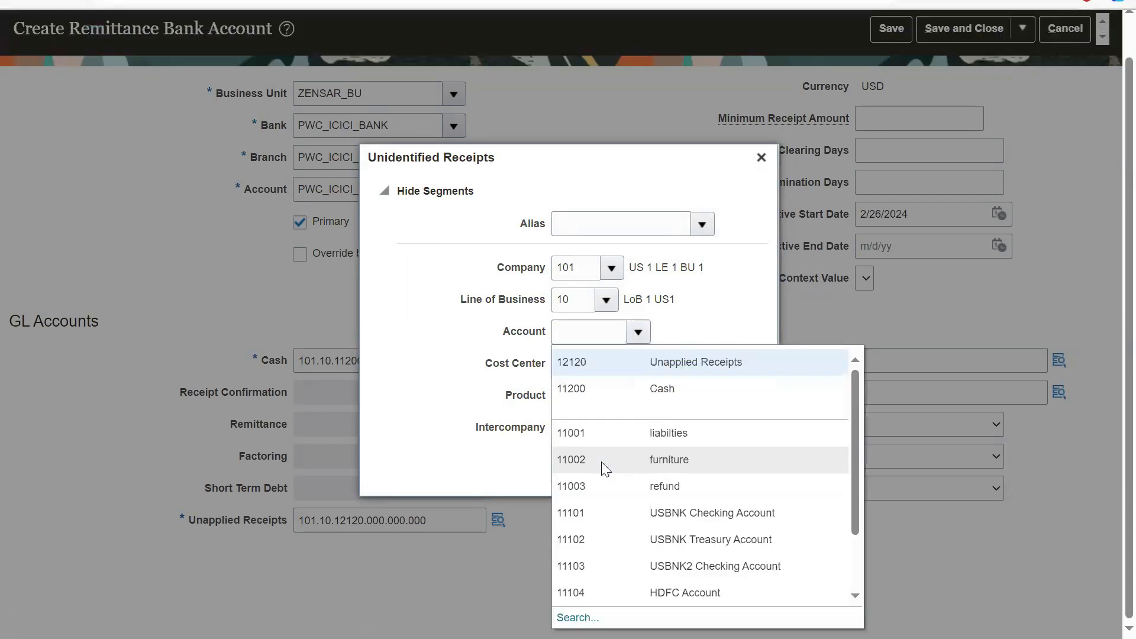
{"action": "left_click", "coordinate": [579, 618]}
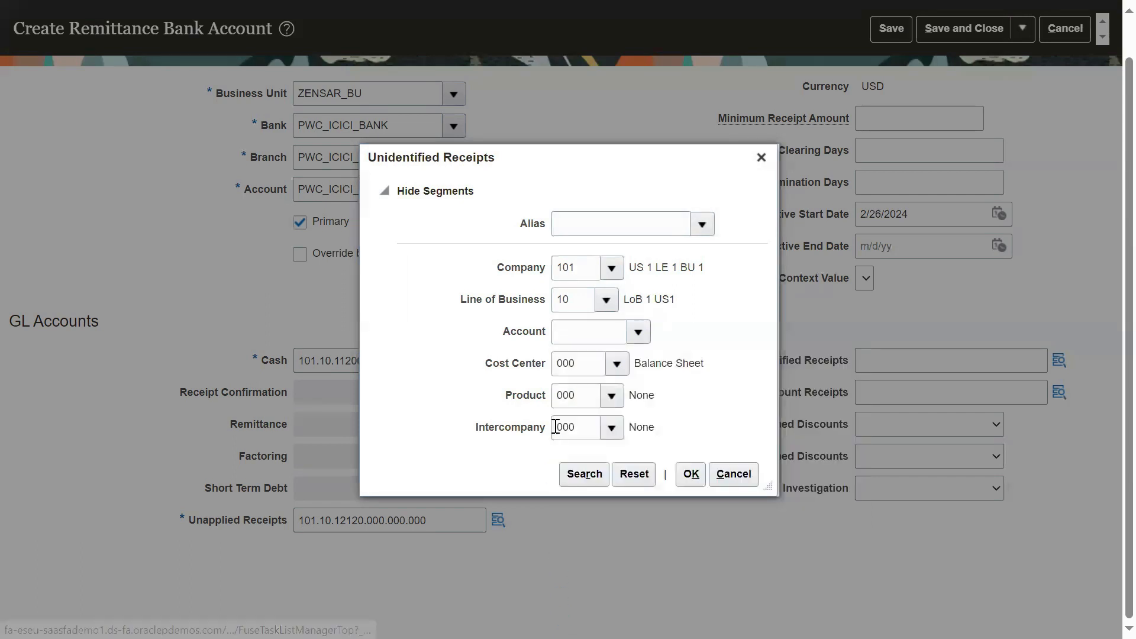
{"action": "left_click", "coordinate": [573, 320]}
{"action": "type", "text": "Uni"}
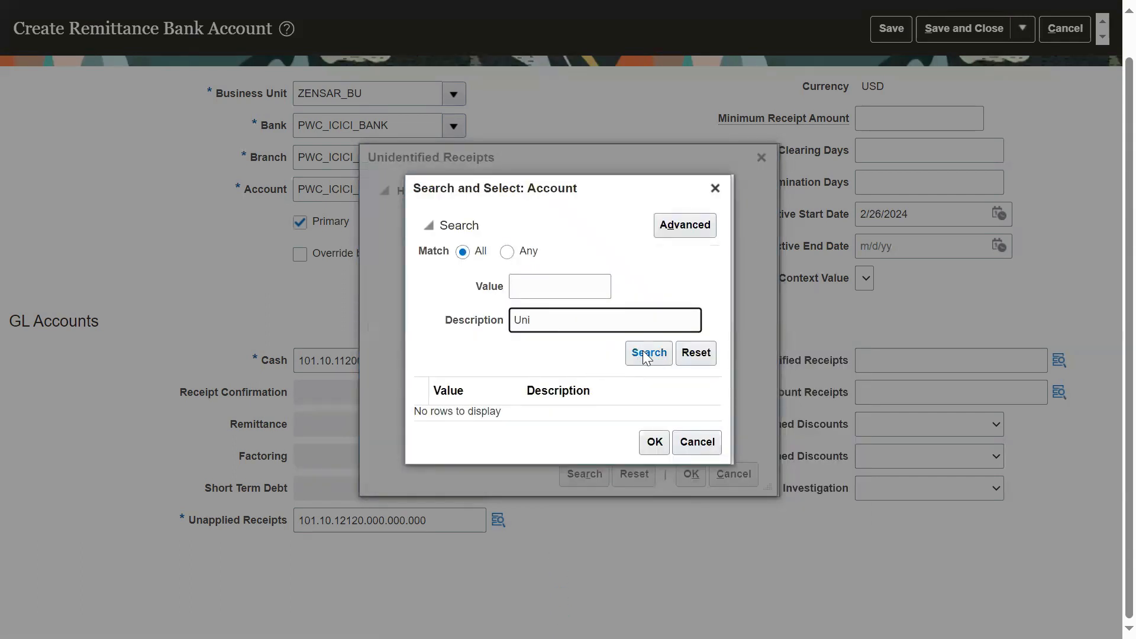
{"action": "left_click", "coordinate": [645, 353]}
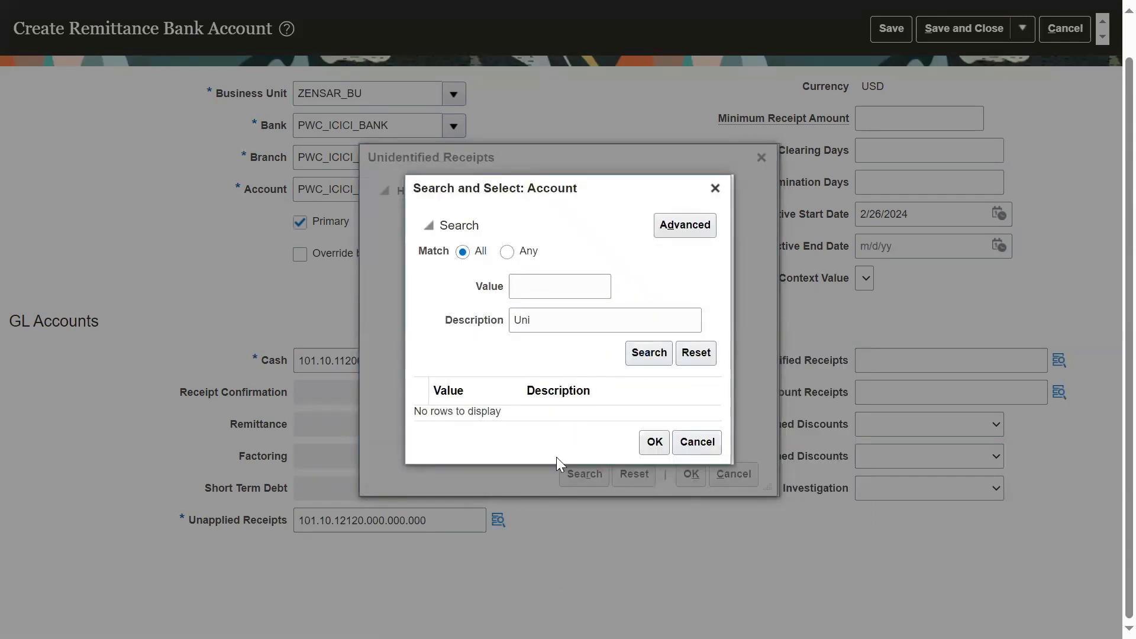
{"action": "left_click", "coordinate": [651, 451]}
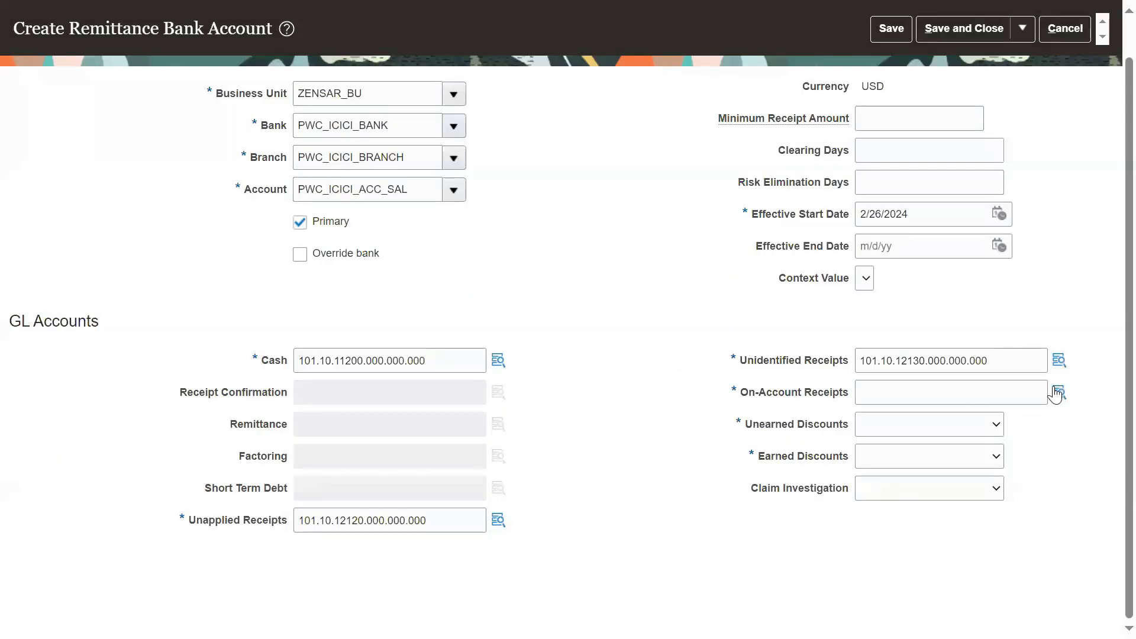
Set the On-Account Receipts GL account by searching account descriptions for On and choosing 12110 On Account Receipts
{"action": "left_click", "coordinate": [1058, 393]}
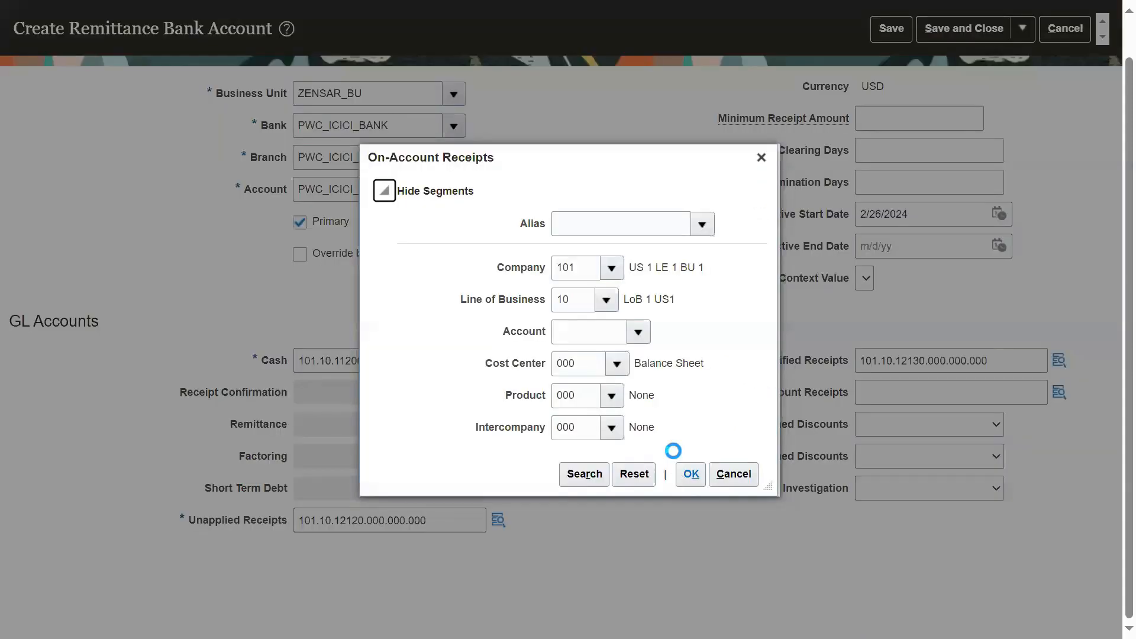
{"action": "left_click", "coordinate": [640, 332]}
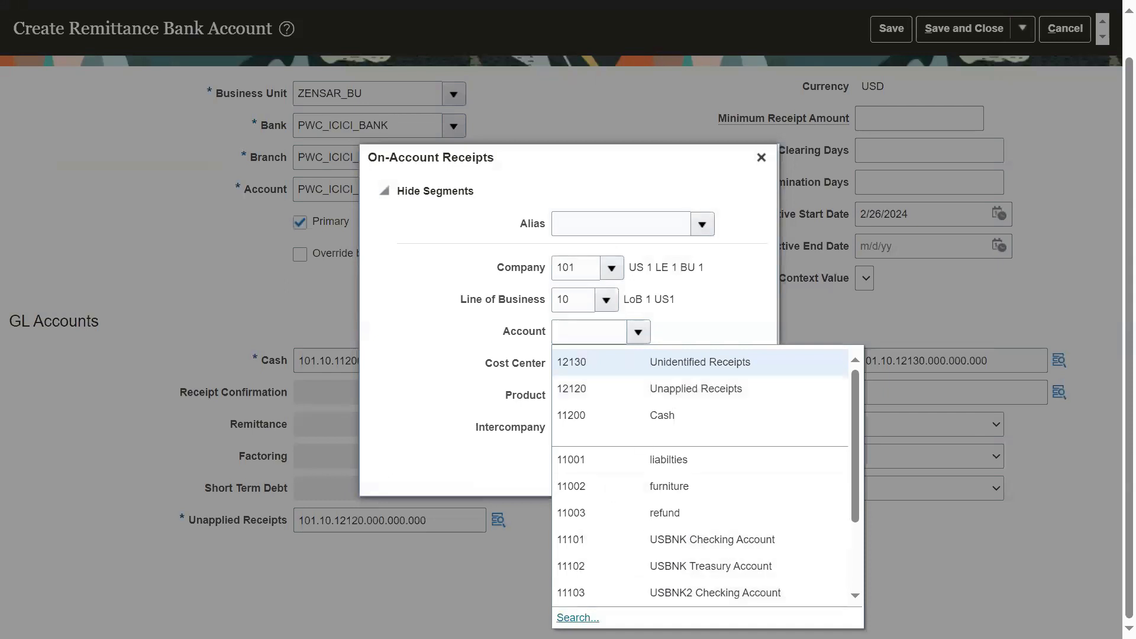
{"action": "left_click", "coordinate": [578, 617]}
{"action": "left_click", "coordinate": [569, 324]}
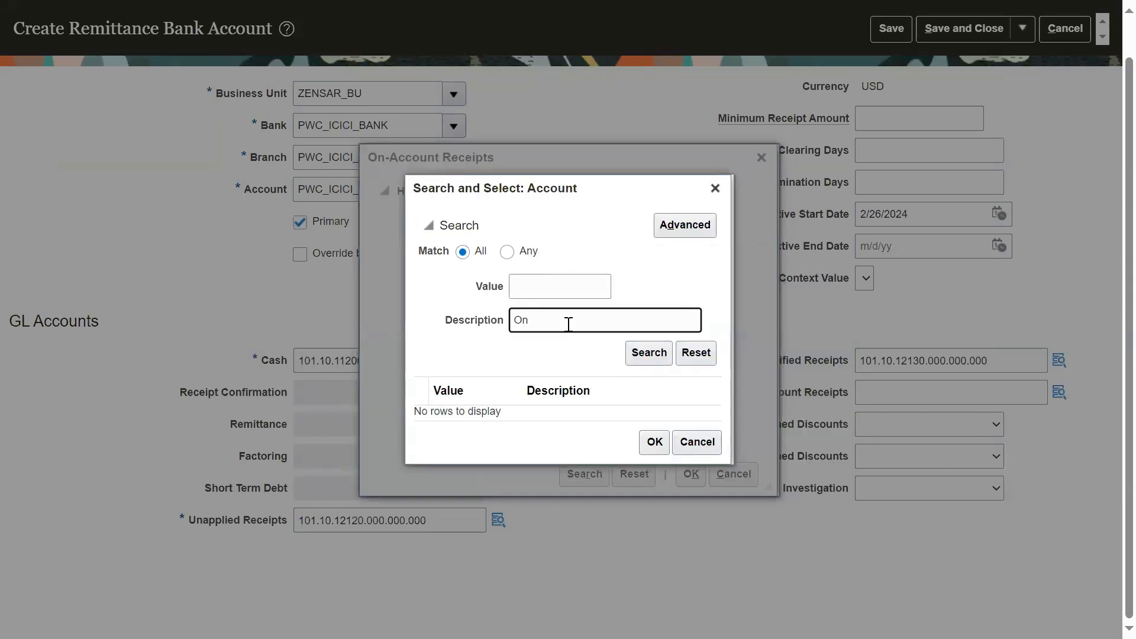
{"action": "type", "text": "On"}
{"action": "left_click", "coordinate": [628, 349]}
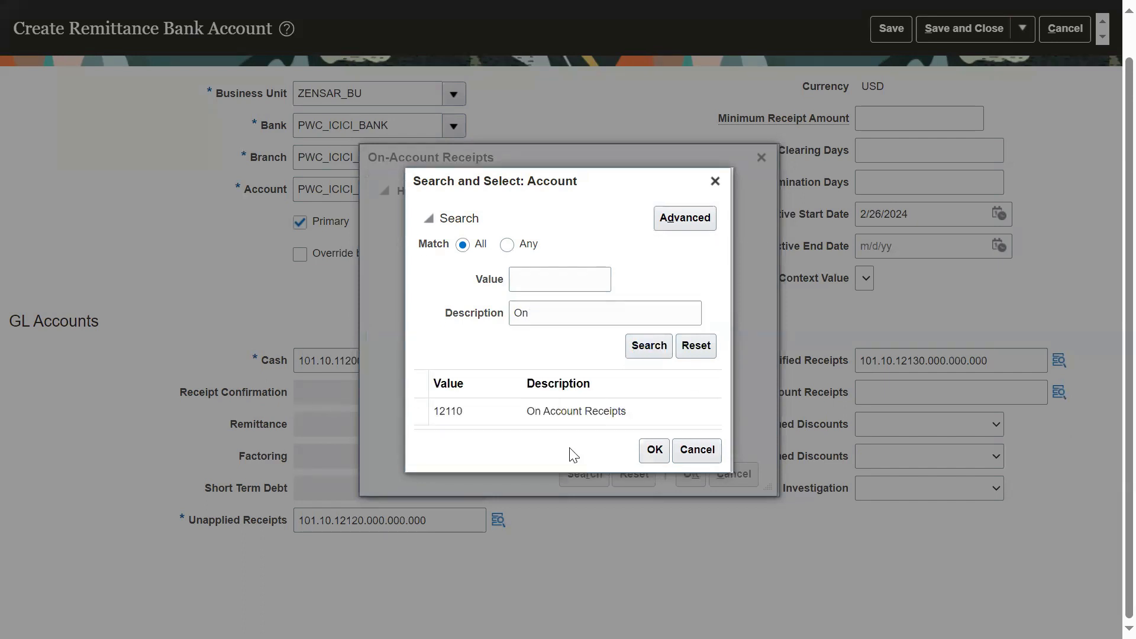
{"action": "left_click", "coordinate": [591, 412]}
{"action": "left_click", "coordinate": [653, 450]}
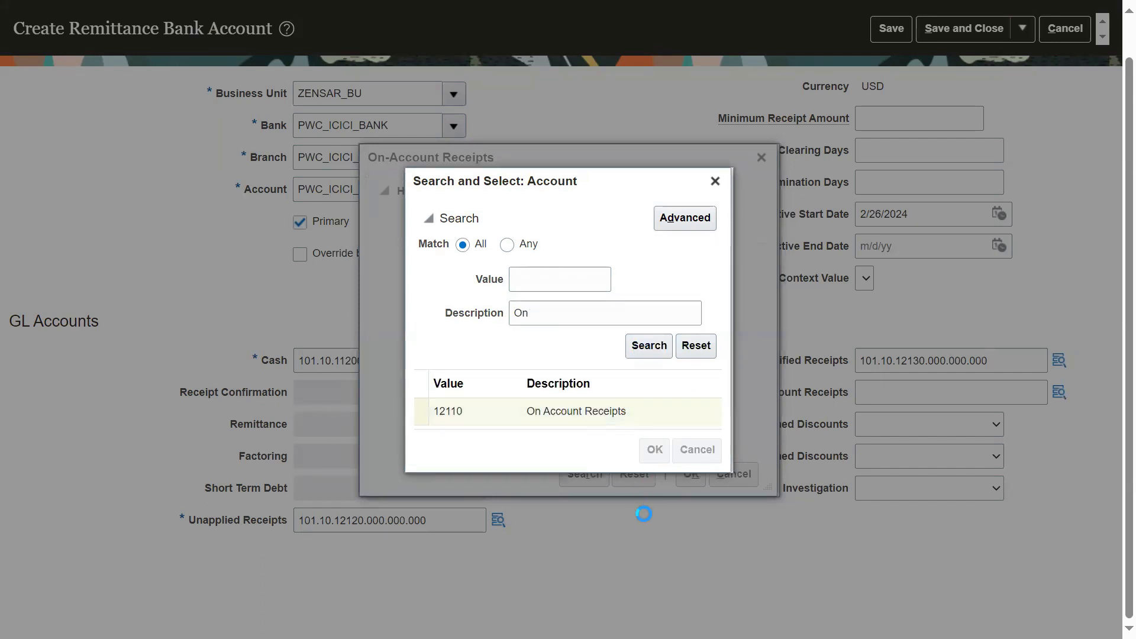
{"action": "left_click", "coordinate": [688, 476]}
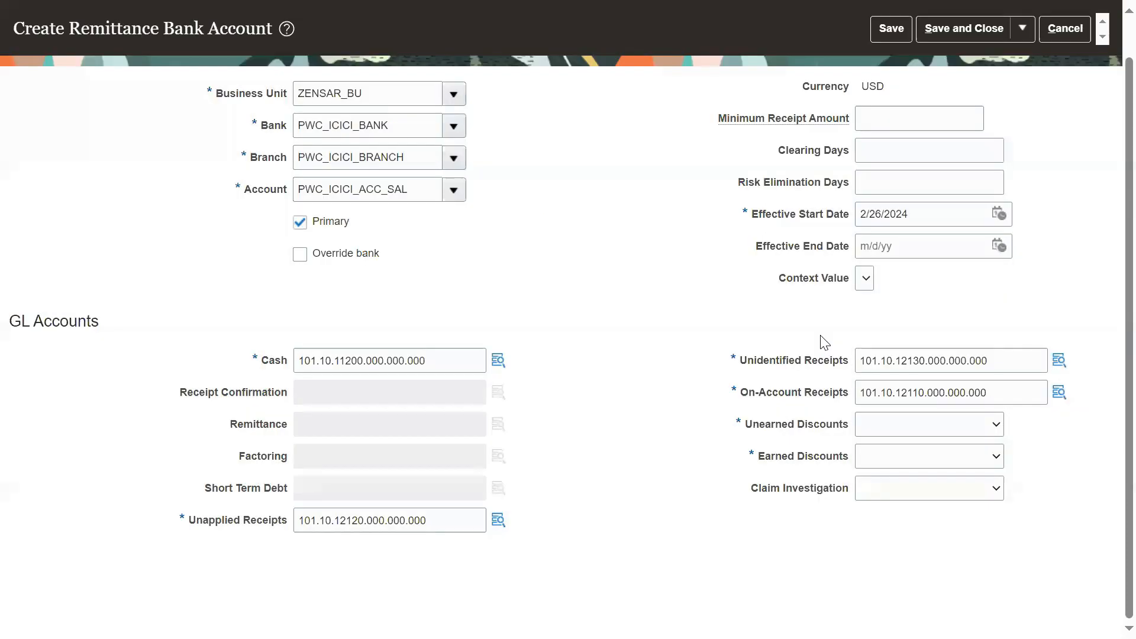
Set Unearned Discounts to ZENSAR Unearned and Earned Discounts to ZENSAR Earned for the remittance bank account
{"action": "left_click", "coordinate": [926, 434]}
{"action": "left_click", "coordinate": [921, 459]}
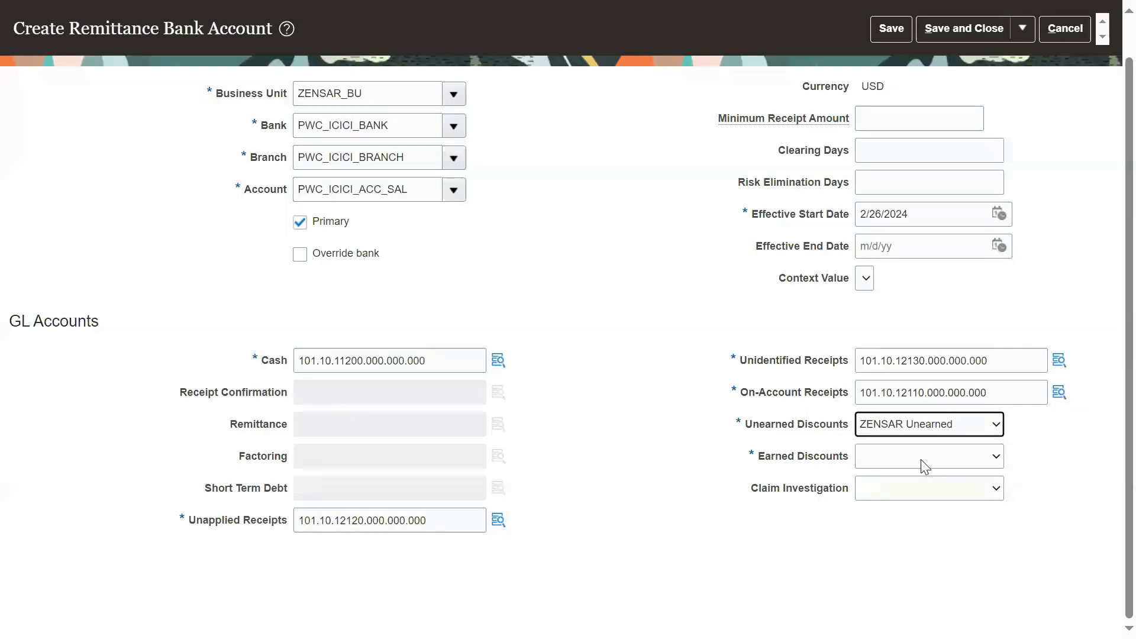
{"action": "left_click", "coordinate": [923, 461]}
{"action": "left_click", "coordinate": [919, 491]}
{"action": "left_click", "coordinate": [712, 465]}
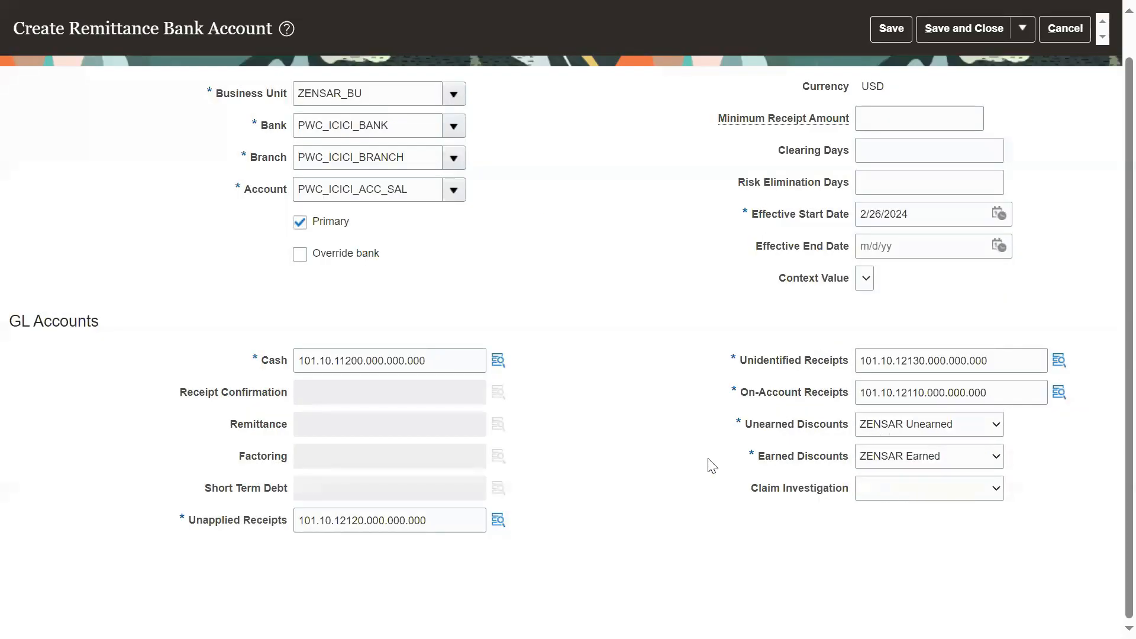
Check the Auto Accounting Configuration and Create Receivable Activities entries in the Excel AR setup list, and return to the remittance bank account
{"action": "left_click_drag", "start_coordinate": [747, 426], "coordinate": [820, 434]}
{"action": "key", "text": "alt+Tab"}
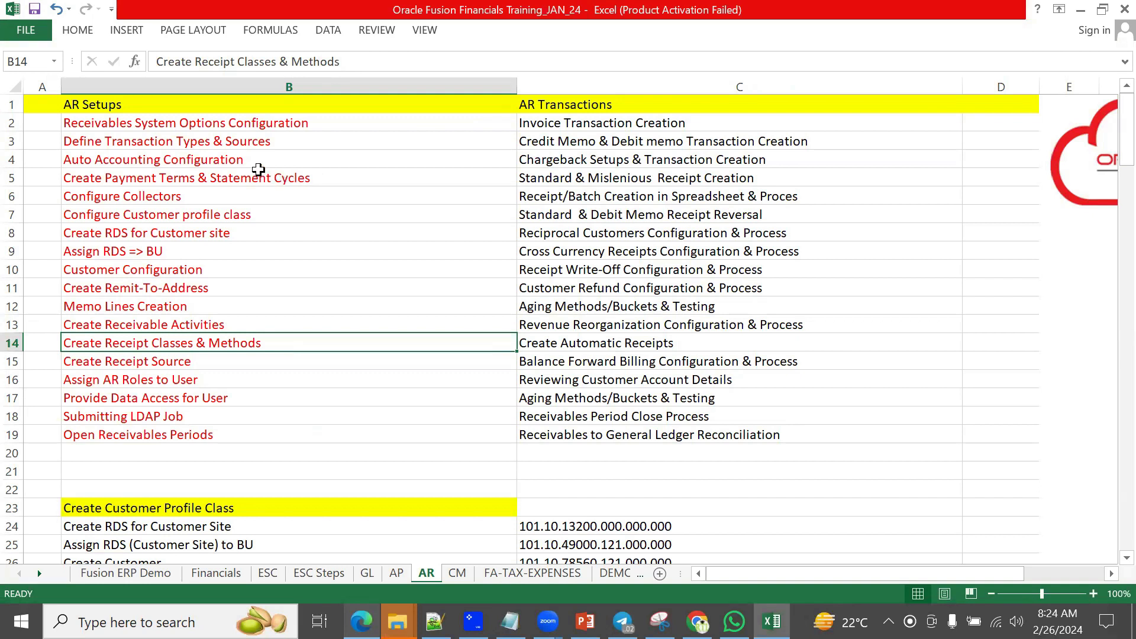
{"action": "left_click", "coordinate": [240, 160]}
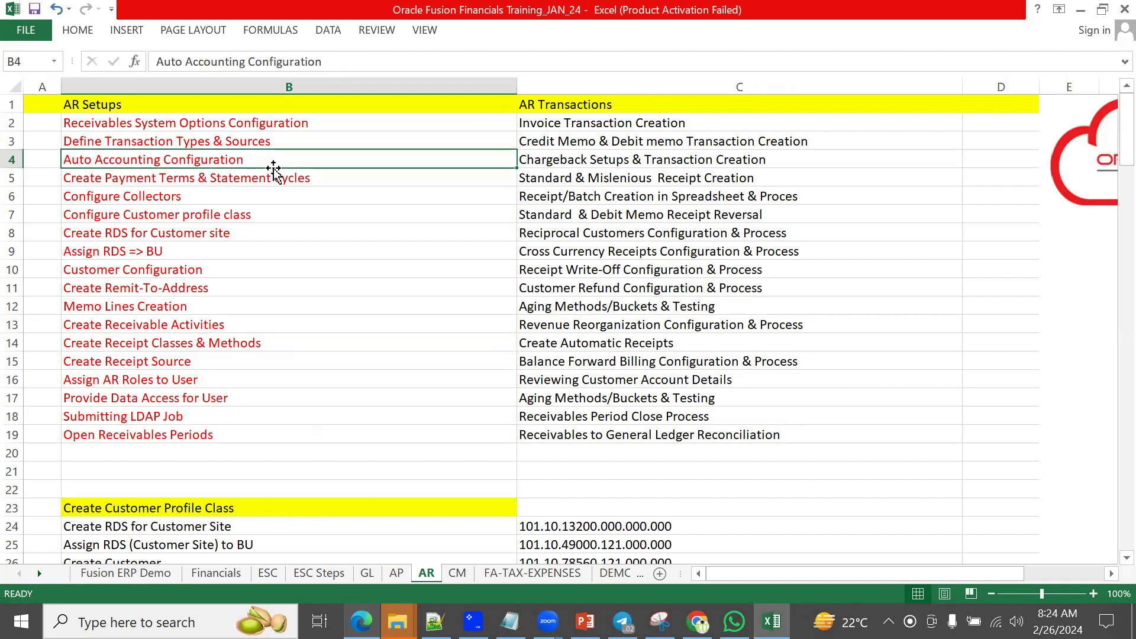
{"action": "left_click", "coordinate": [261, 326]}
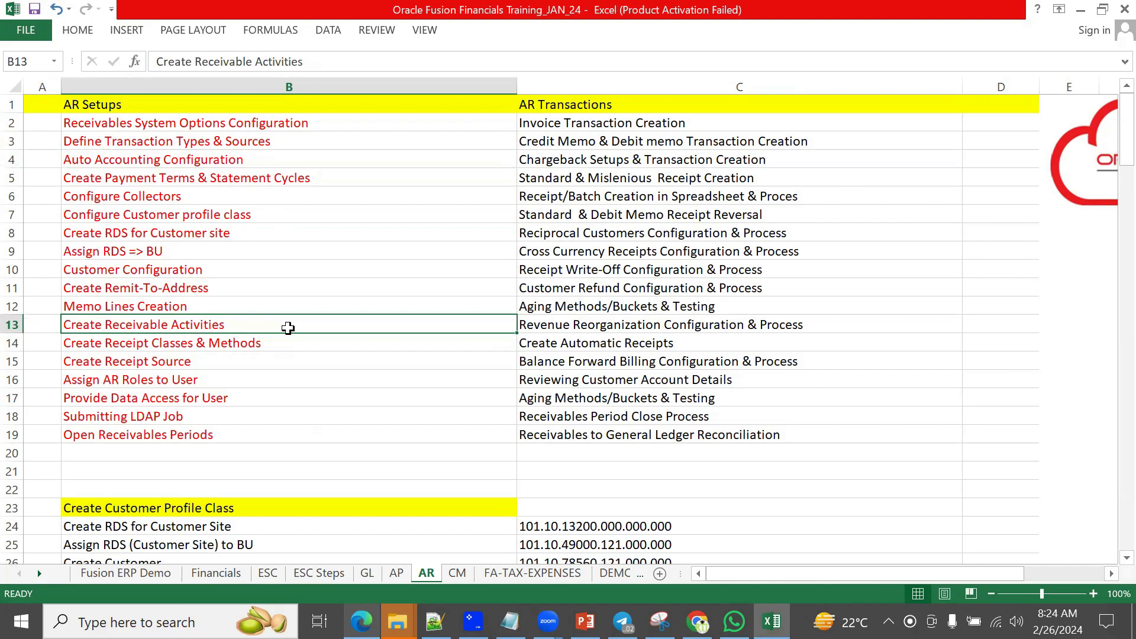
{"action": "key", "text": "alt+Tab"}
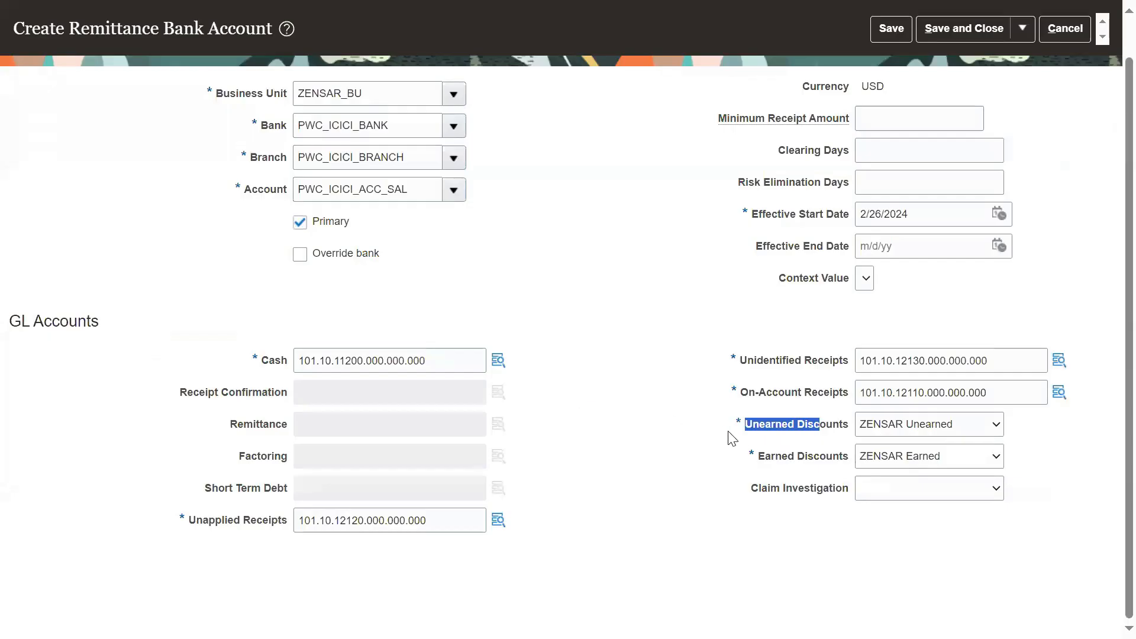
Save and close the new remittance bank account and the ZENSAR receipt class, returning to the Financials setup tasks
{"action": "left_click", "coordinate": [965, 28]}
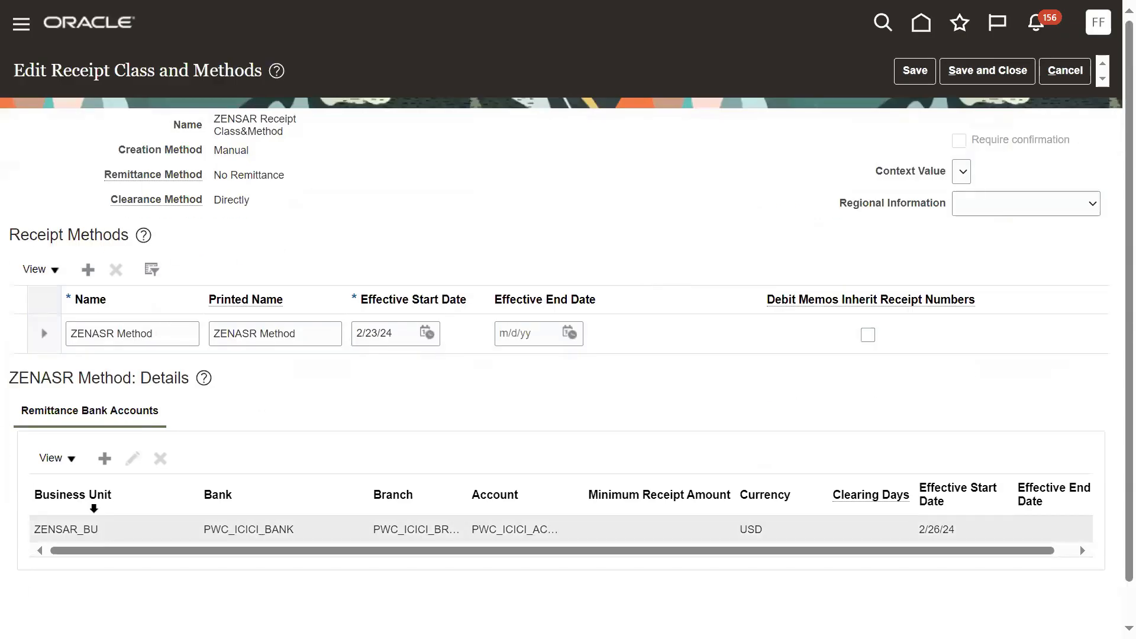
{"action": "left_click_drag", "start_coordinate": [52, 70], "coordinate": [251, 70]}
{"action": "left_click", "coordinate": [235, 409]}
{"action": "left_click_drag", "start_coordinate": [144, 375], "coordinate": [172, 378]}
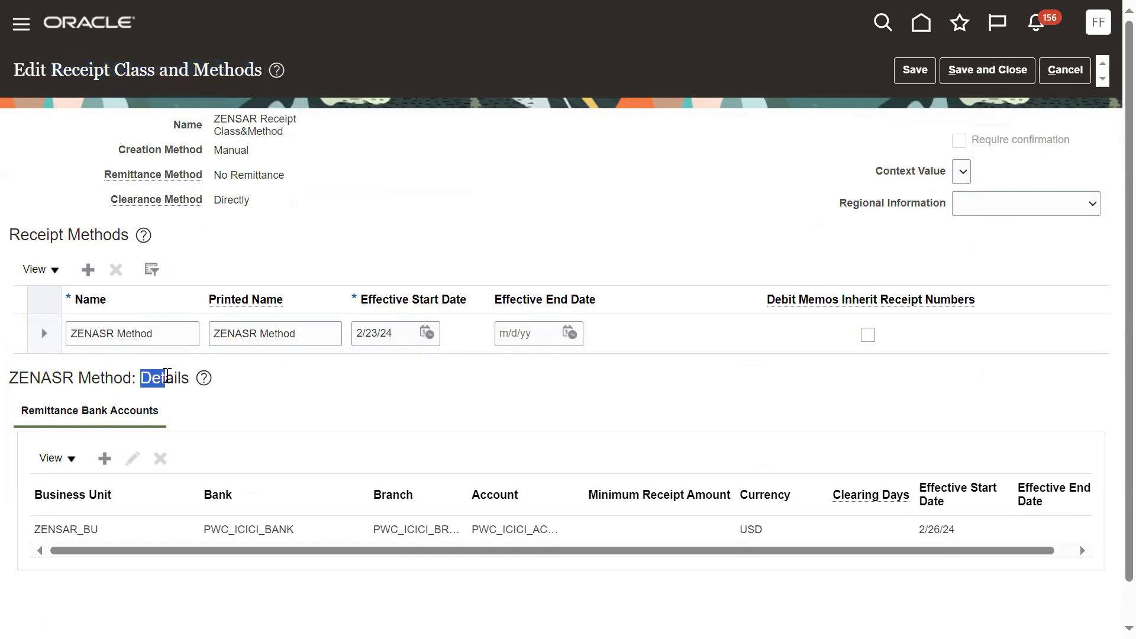
{"action": "left_click", "coordinate": [385, 162]}
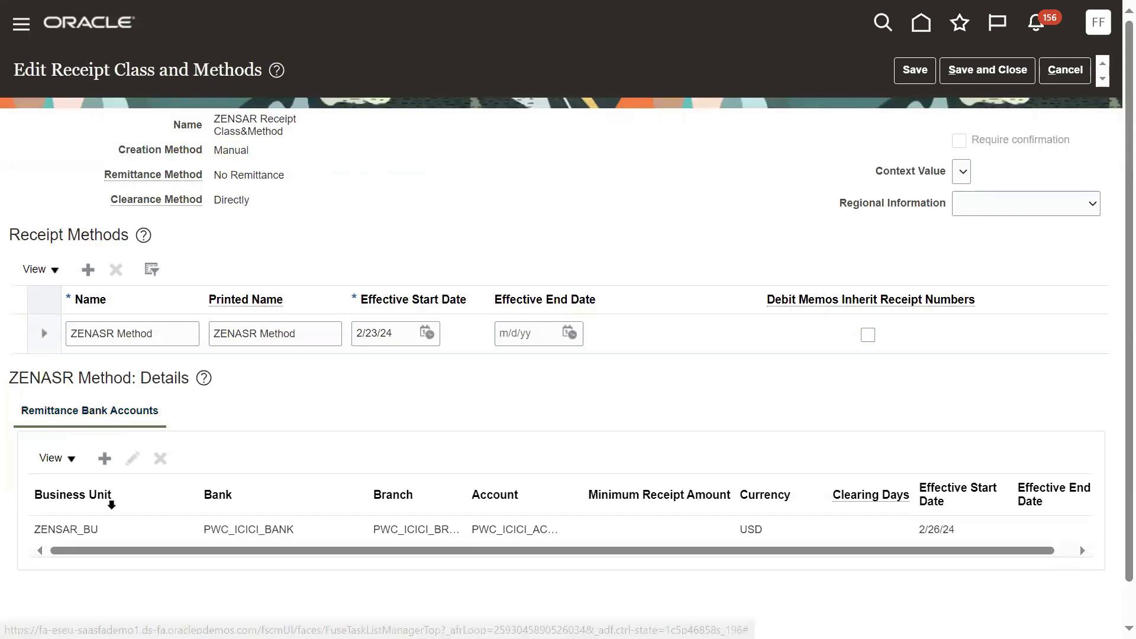
{"action": "left_click", "coordinate": [985, 71]}
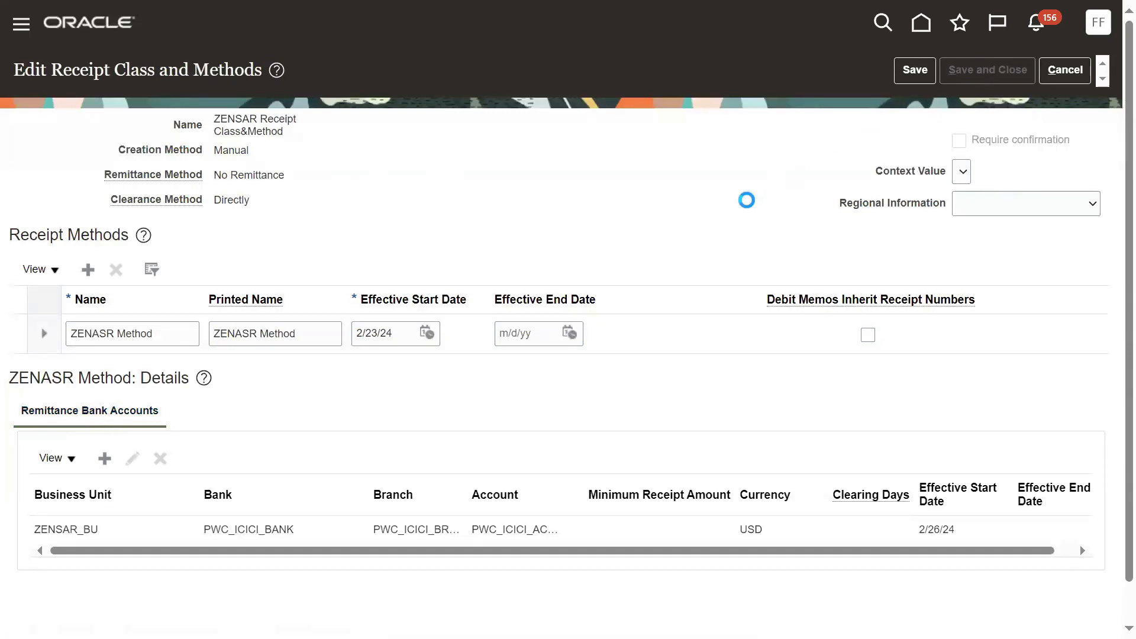
{"action": "left_click", "coordinate": [1059, 76]}
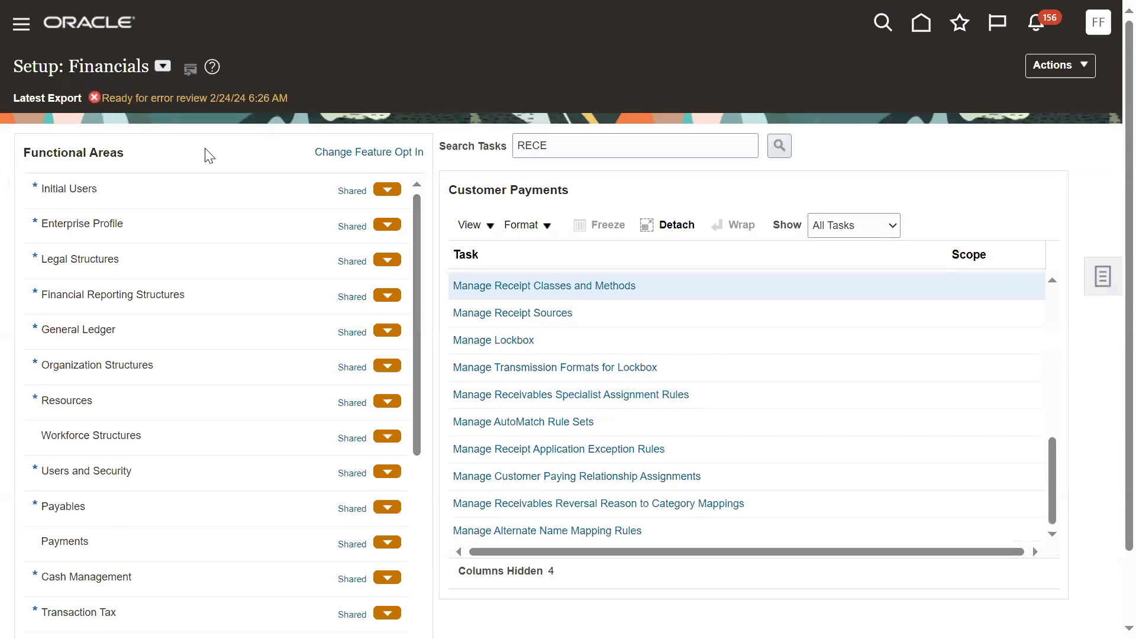
Sign out and sign back in to Oracle Applications Cloud with the saved ZENSAR user ID and its account password
{"action": "left_click", "coordinate": [1095, 27]}
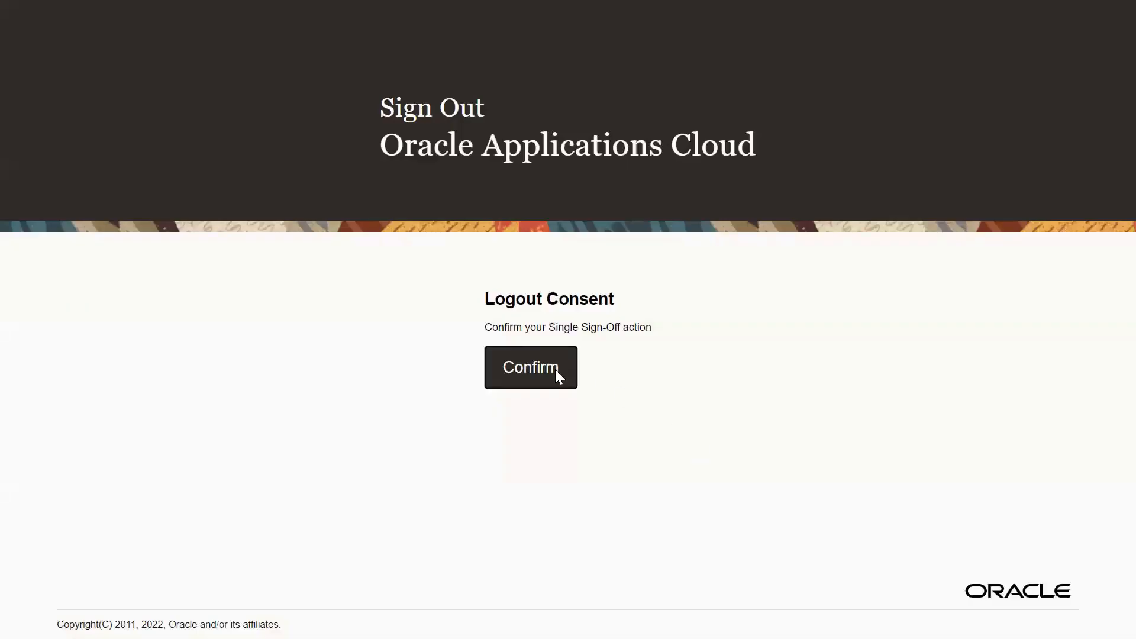
{"action": "left_click", "coordinate": [555, 371]}
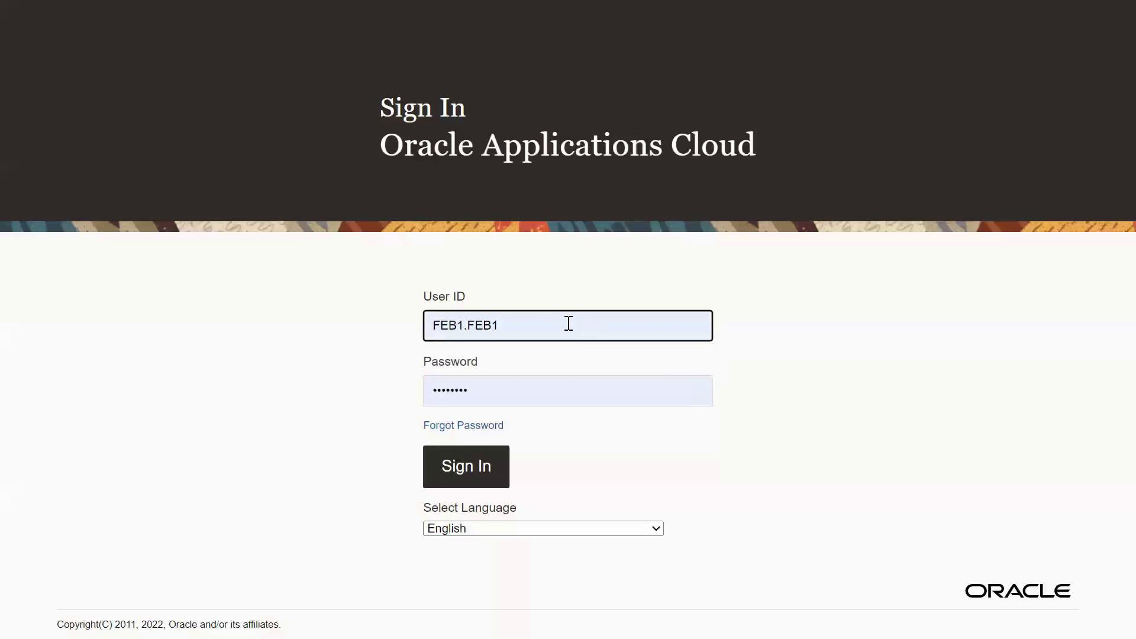
{"action": "triple_click", "coordinate": [568, 322]}
{"action": "type", "text": "z"}
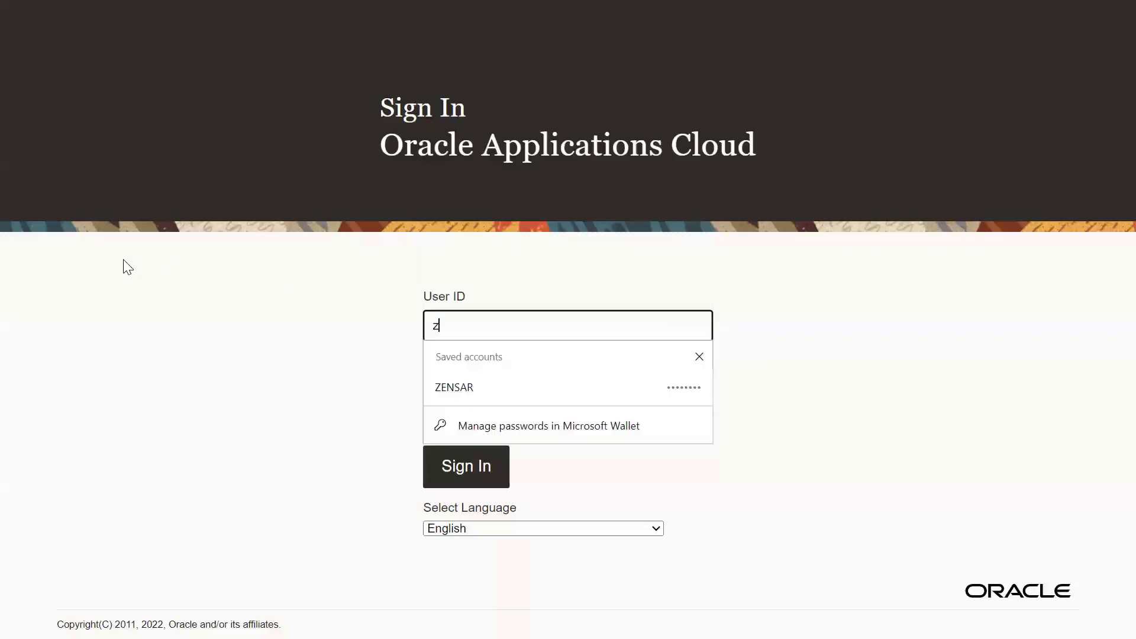
{"action": "left_click", "coordinate": [472, 376]}
{"action": "left_click", "coordinate": [472, 462]}
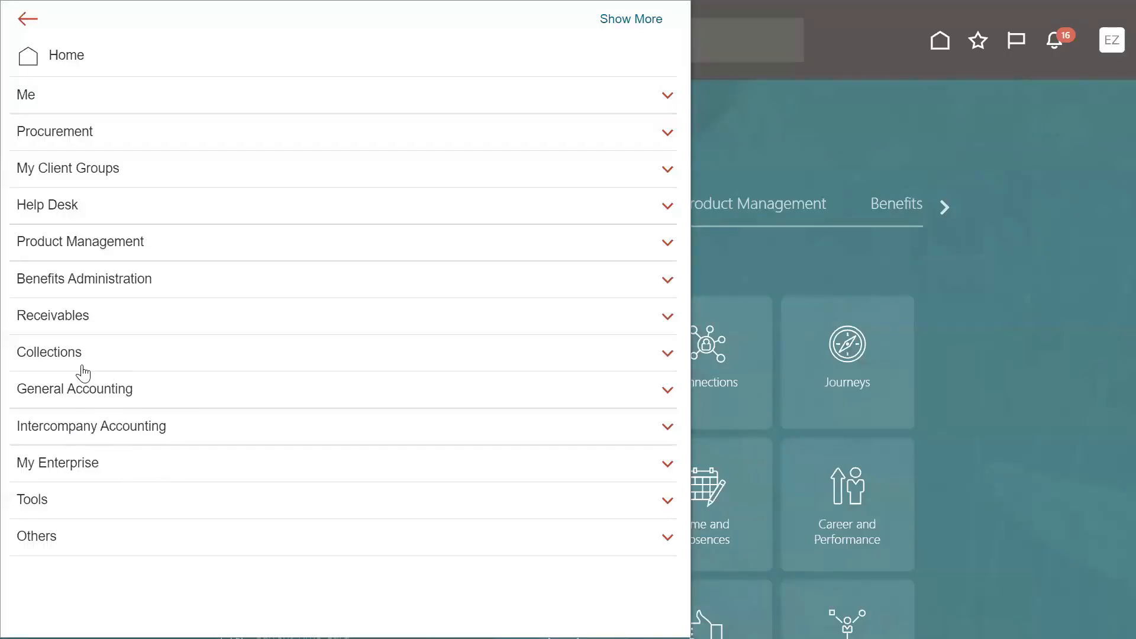
Start a new receipt from the Accounts Receivable work area and open the choices for its receipt method
{"action": "left_click", "coordinate": [70, 315]}
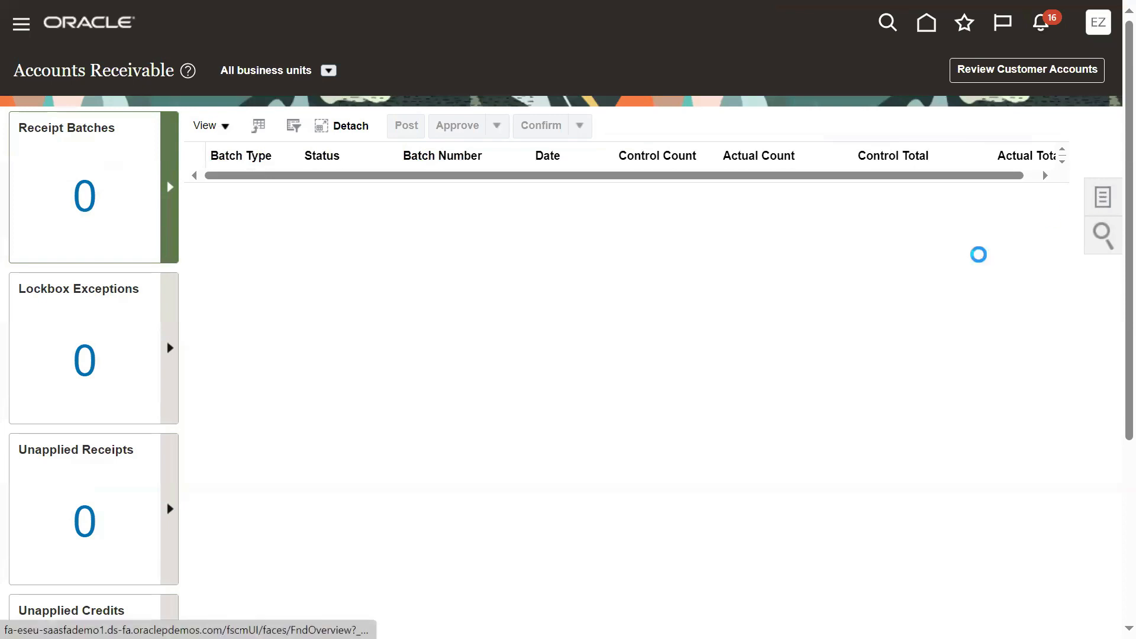
{"action": "left_click", "coordinate": [1102, 197]}
{"action": "left_click", "coordinate": [1009, 83]}
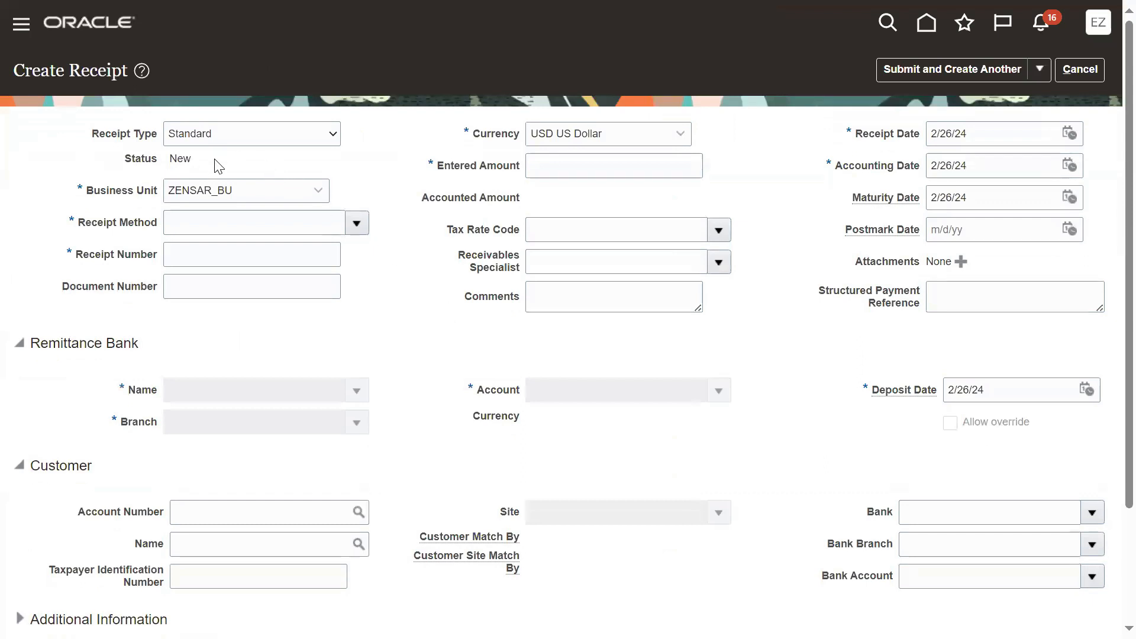
{"action": "left_click", "coordinate": [358, 224]}
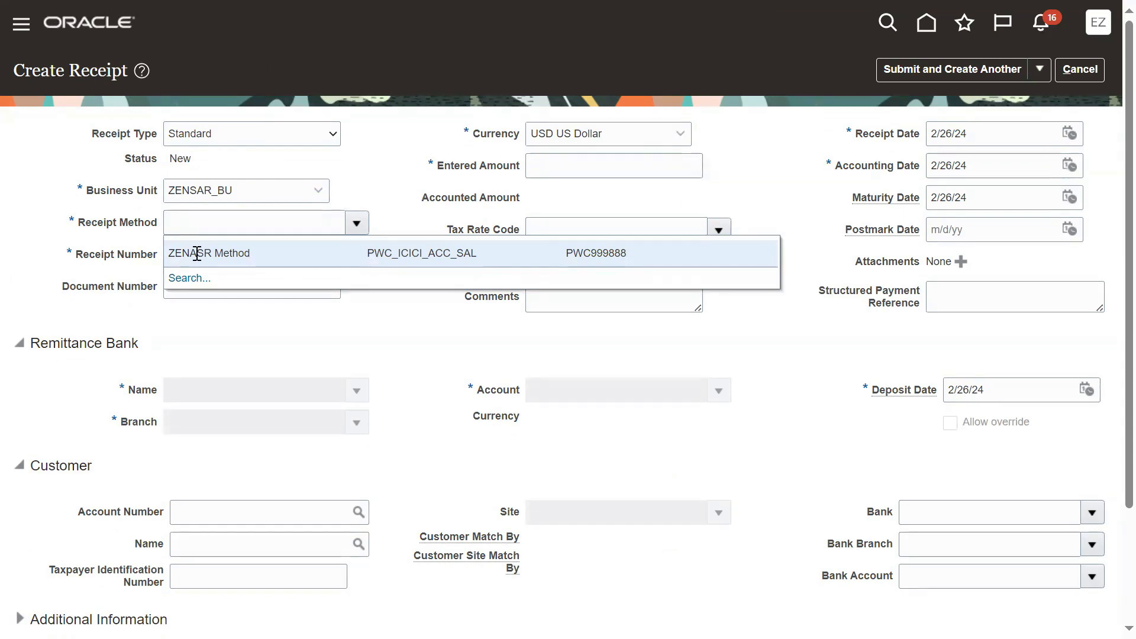
Review the AR Setups and AR Transactions lists in the Excel training workbook, and return to the new receipt
{"action": "key", "text": "alt+Tab"}
{"action": "key", "text": "Tab"}
{"action": "left_click_drag", "start_coordinate": [228, 122], "coordinate": [221, 434]}
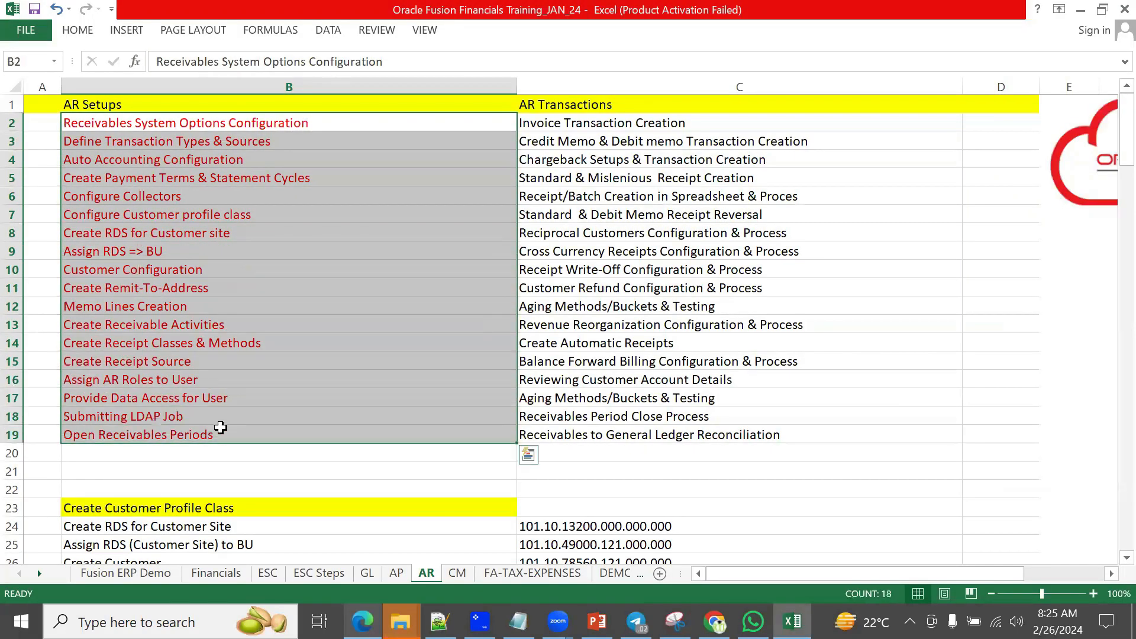
{"action": "left_click_drag", "start_coordinate": [676, 248], "coordinate": [621, 433]}
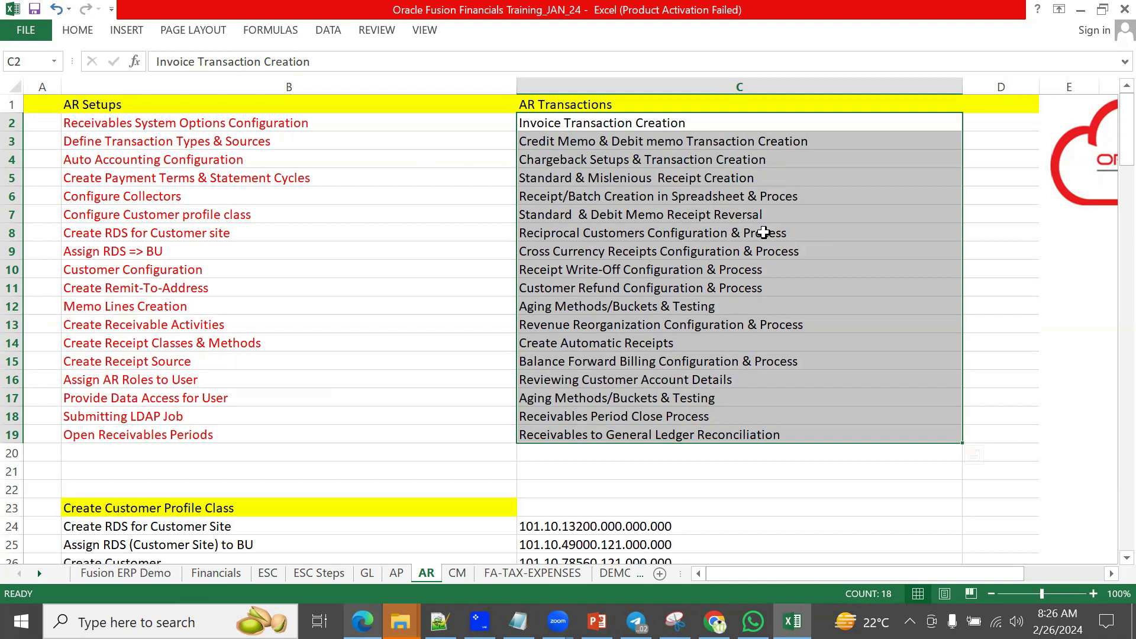
{"action": "left_click_drag", "start_coordinate": [345, 126], "coordinate": [310, 437]}
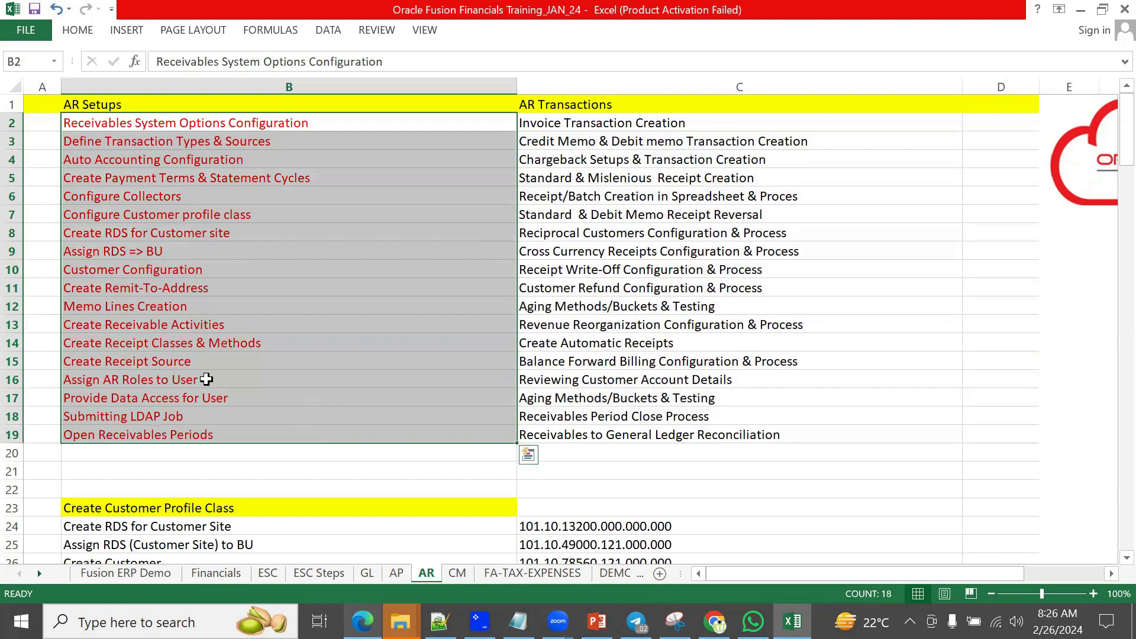
{"action": "key", "text": "alt+Tab"}
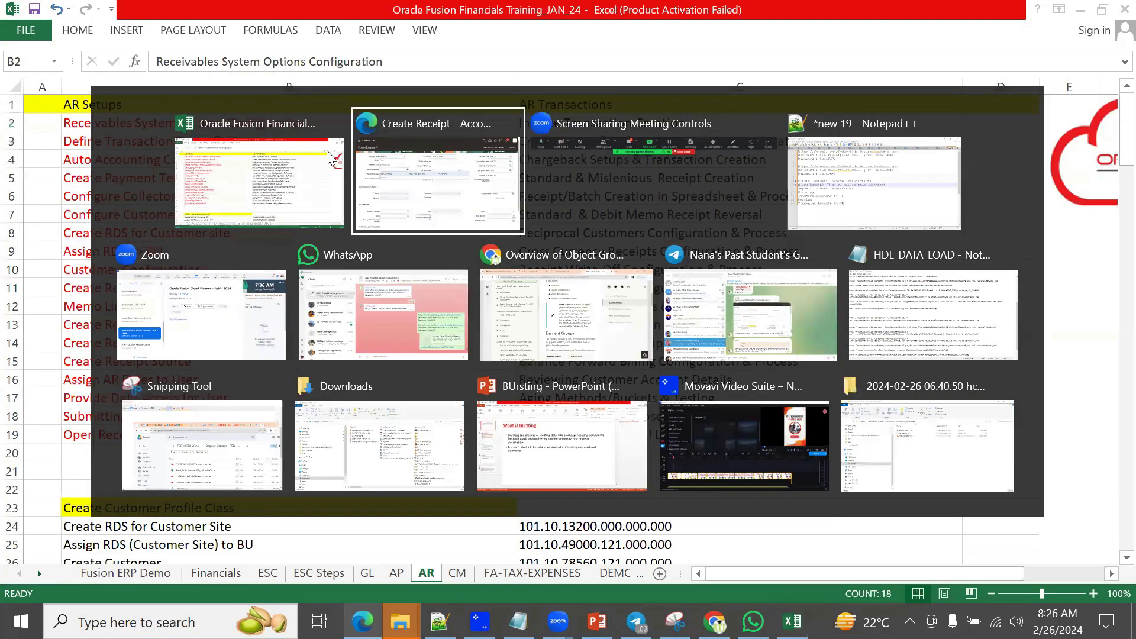
Set the receipt method to ZENASR Method and the entered amount to 1,000.00
{"action": "left_click", "coordinate": [281, 275]}
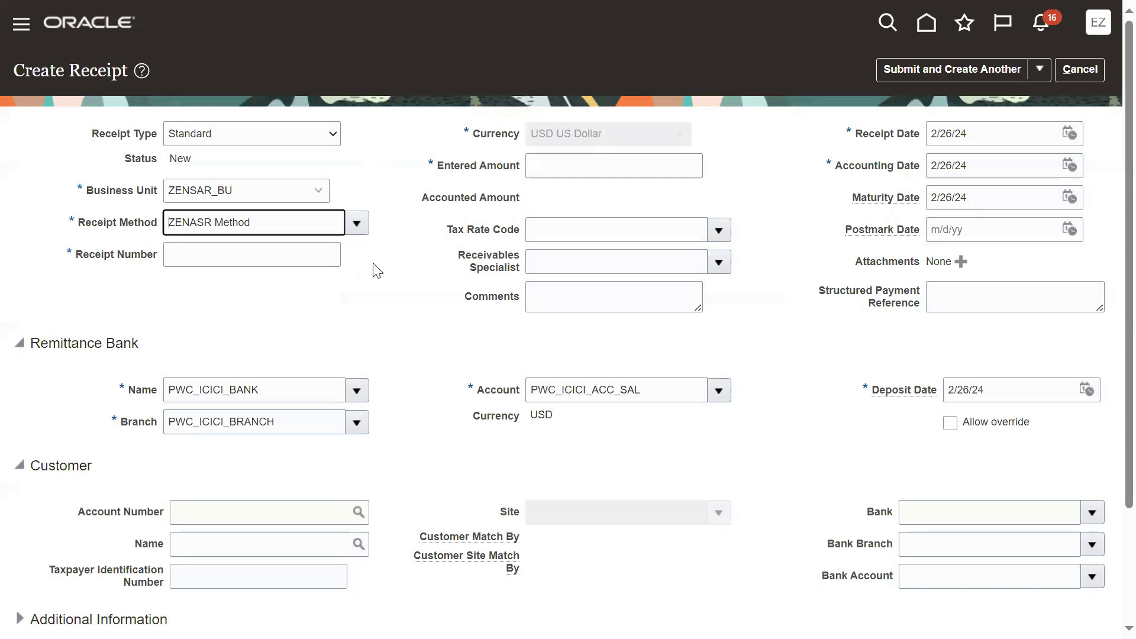
{"action": "left_click", "coordinate": [570, 166]}
{"action": "type", "text": "1,000"}
{"action": "key", "text": "Tab"}
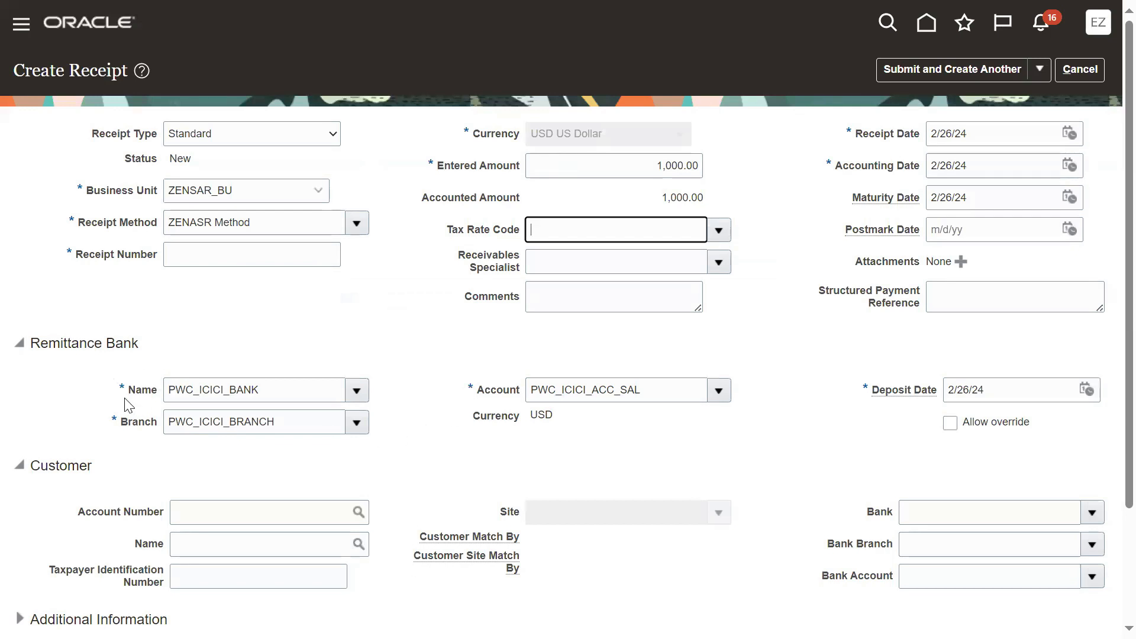
{"action": "double_click", "coordinate": [141, 390]}
{"action": "triple_click", "coordinate": [138, 422]}
{"action": "left_click", "coordinate": [495, 425]}
Set the receipt's customer name to ZENSAR Customer and choose the customer's site
{"action": "scroll", "coordinate": [587, 418], "scroll_direction": "down", "scroll_amount": 3}
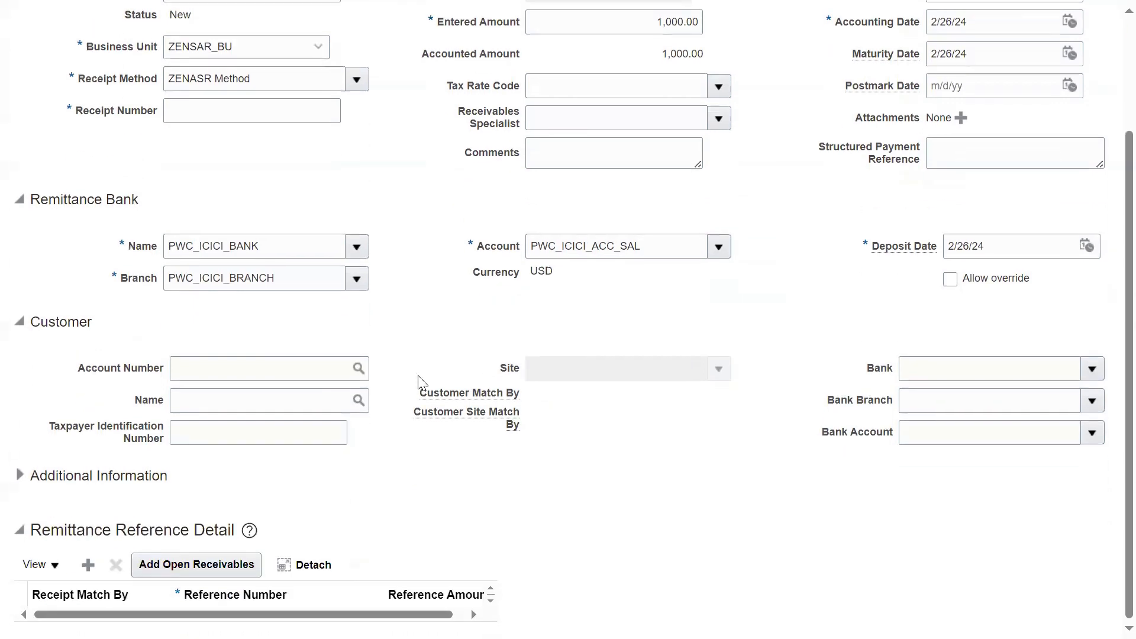
{"action": "left_click", "coordinate": [295, 400]}
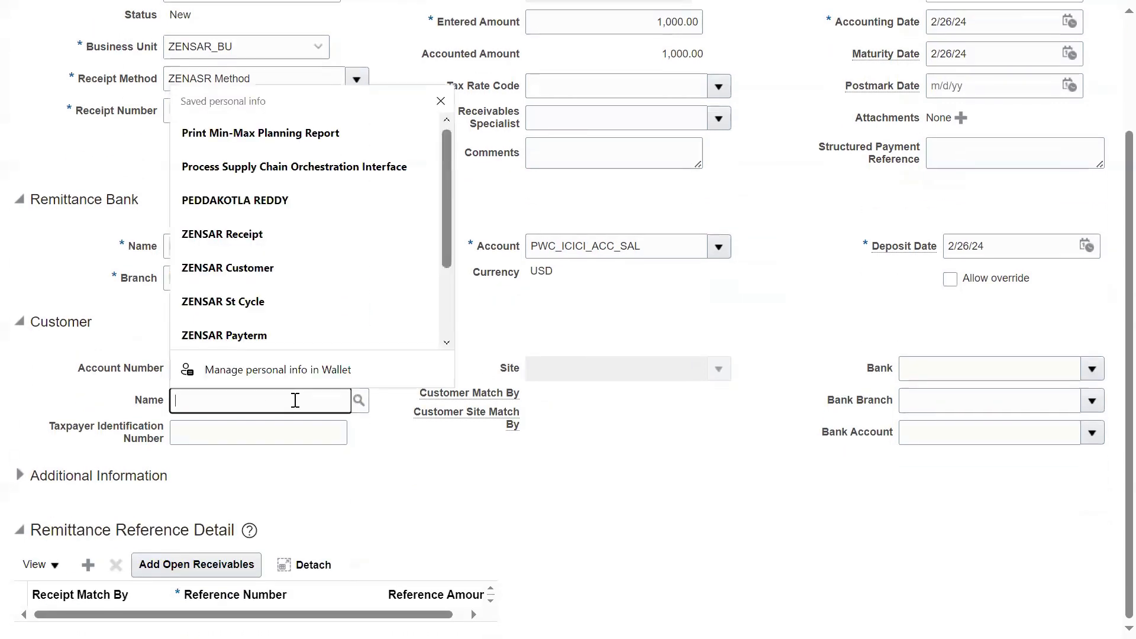
{"action": "type", "text": "ZENSAR"}
{"action": "key", "text": "Tab"}
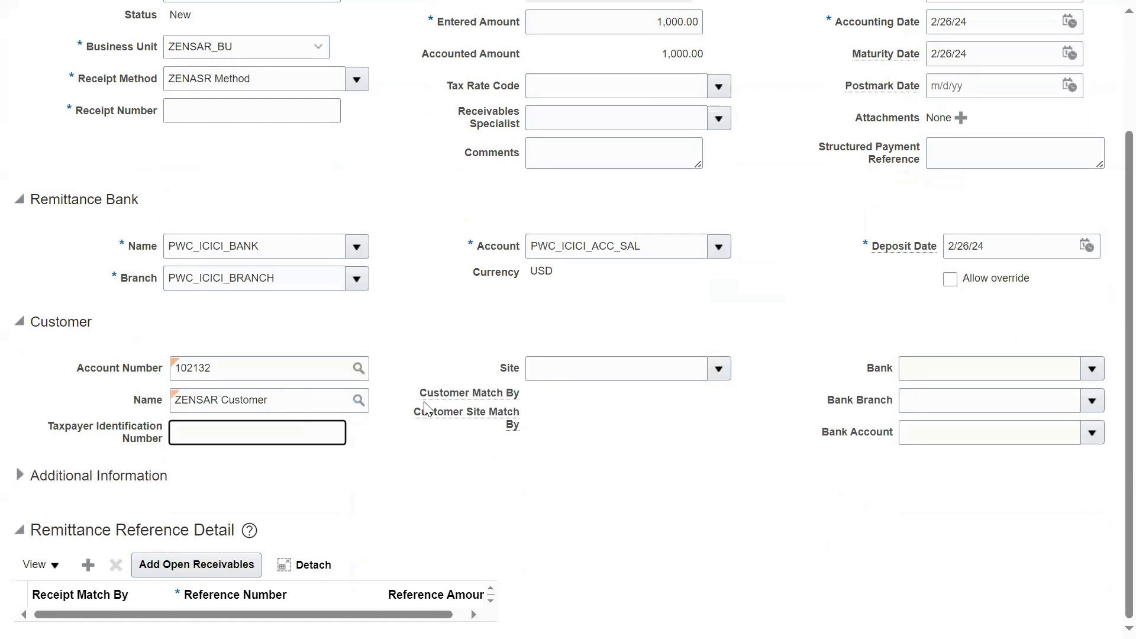
{"action": "left_click", "coordinate": [719, 369]}
{"action": "left_click", "coordinate": [548, 398]}
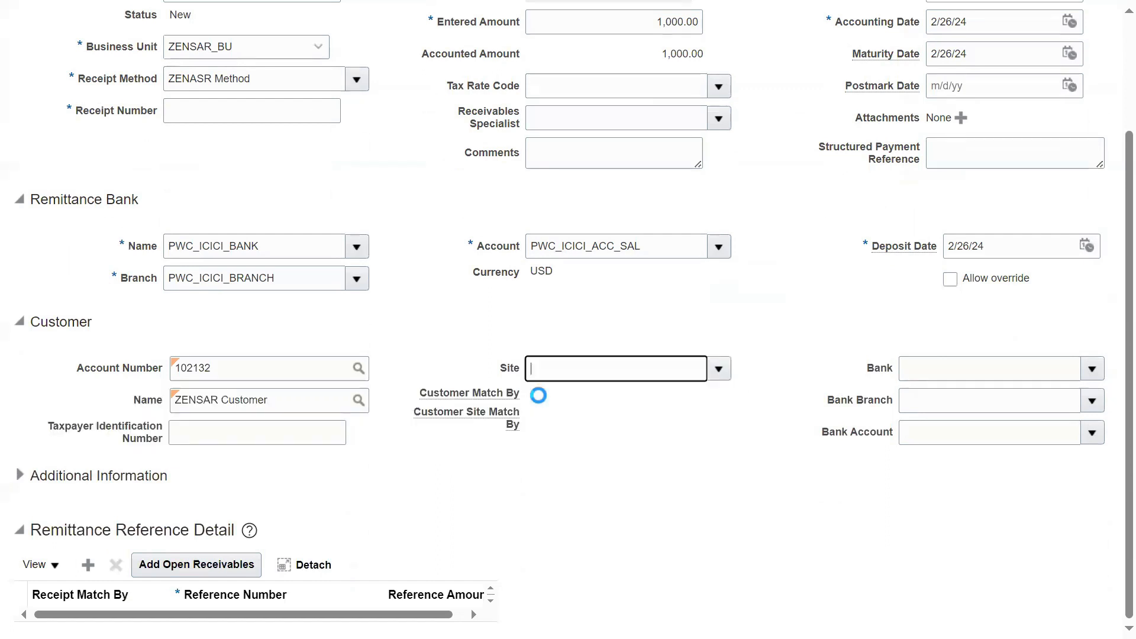
Enter R1 as the receipt number
{"action": "left_click", "coordinate": [287, 107]}
{"action": "type", "text": "R1"}
{"action": "left_click", "coordinate": [416, 201]}
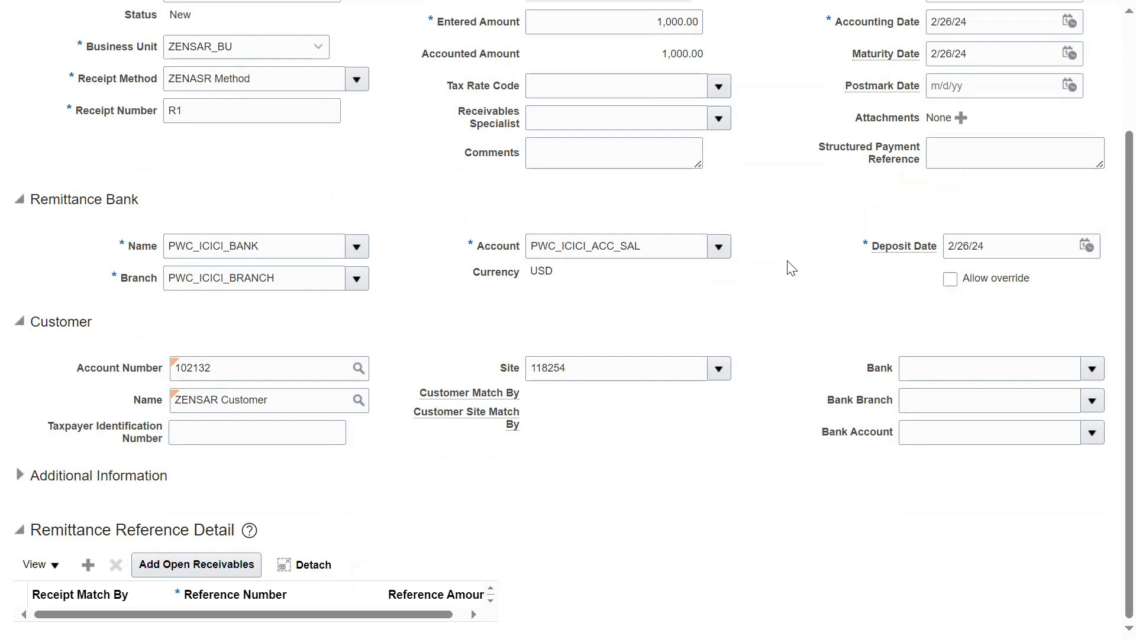
Submit the new receipt with the option to apply it manually
{"action": "scroll", "coordinate": [789, 264], "scroll_direction": "up", "scroll_amount": 3}
{"action": "left_click", "coordinate": [1039, 70]}
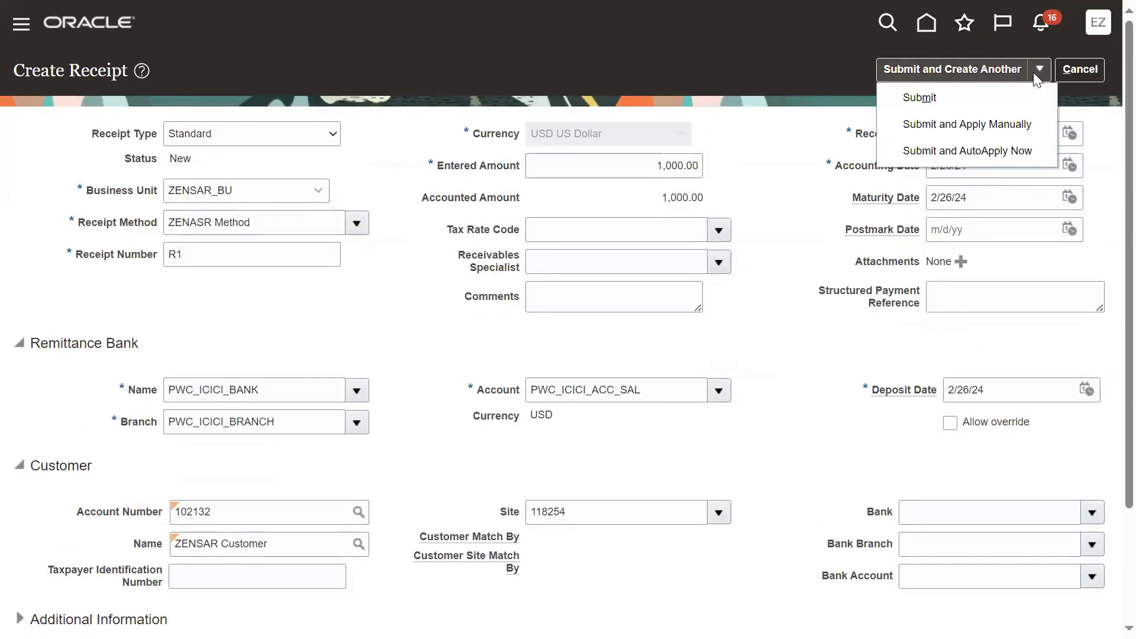
{"action": "left_click", "coordinate": [958, 125]}
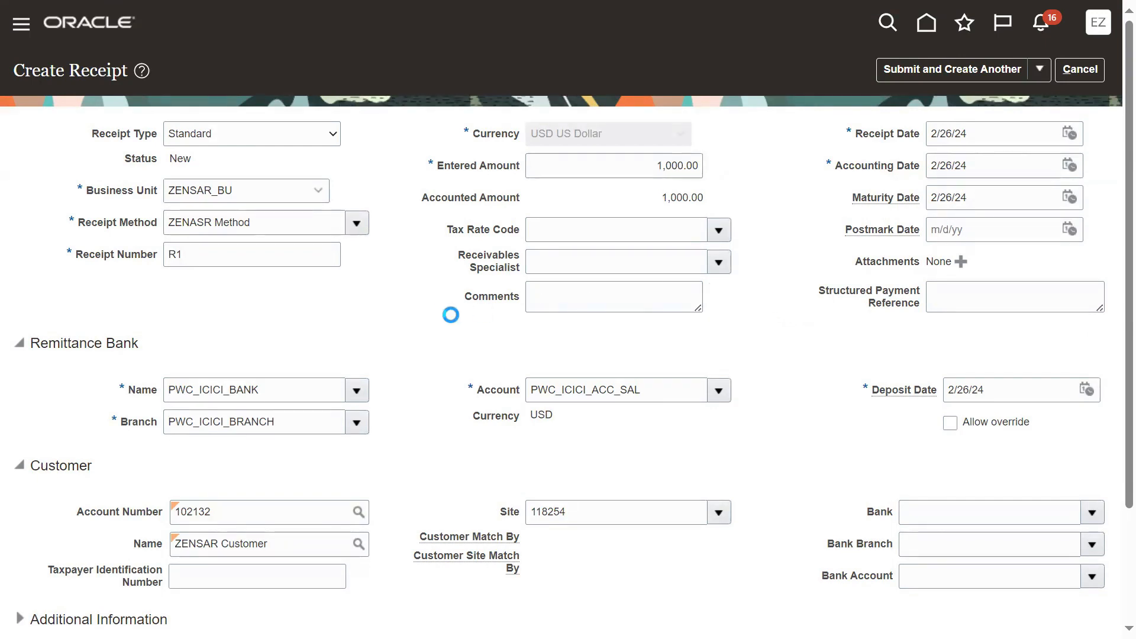
Search the open receivables of ZENSAR Customer in ZENSAR_BU for receipt reference number 1, matching by transaction number
{"action": "scroll", "coordinate": [418, 448], "scroll_direction": "down", "scroll_amount": 2}
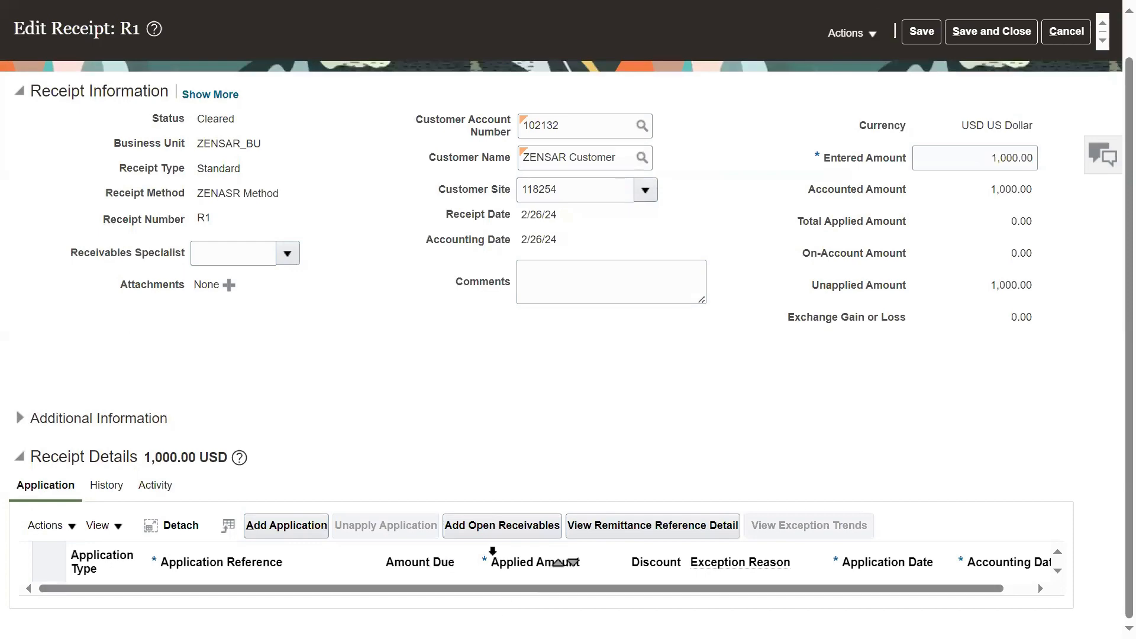
{"action": "left_click", "coordinate": [490, 523]}
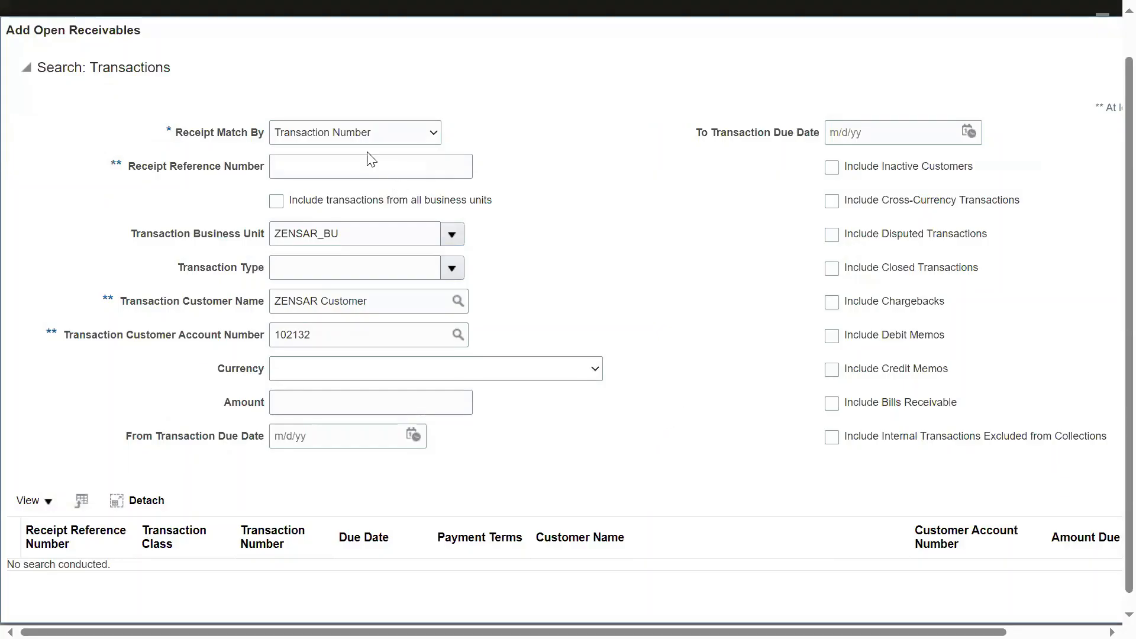
{"action": "left_click", "coordinate": [405, 168]}
{"action": "type", "text": "1"}
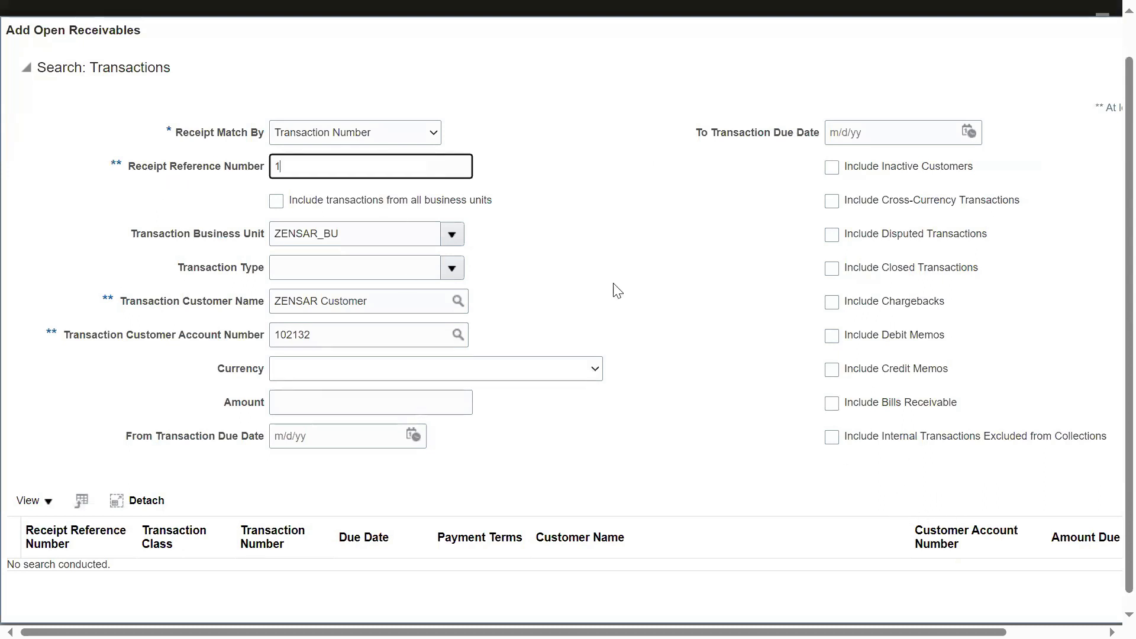
{"action": "scroll", "coordinate": [644, 391], "scroll_direction": "down", "scroll_amount": 1}
{"action": "left_click_drag", "start_coordinate": [645, 632], "coordinate": [743, 632]}
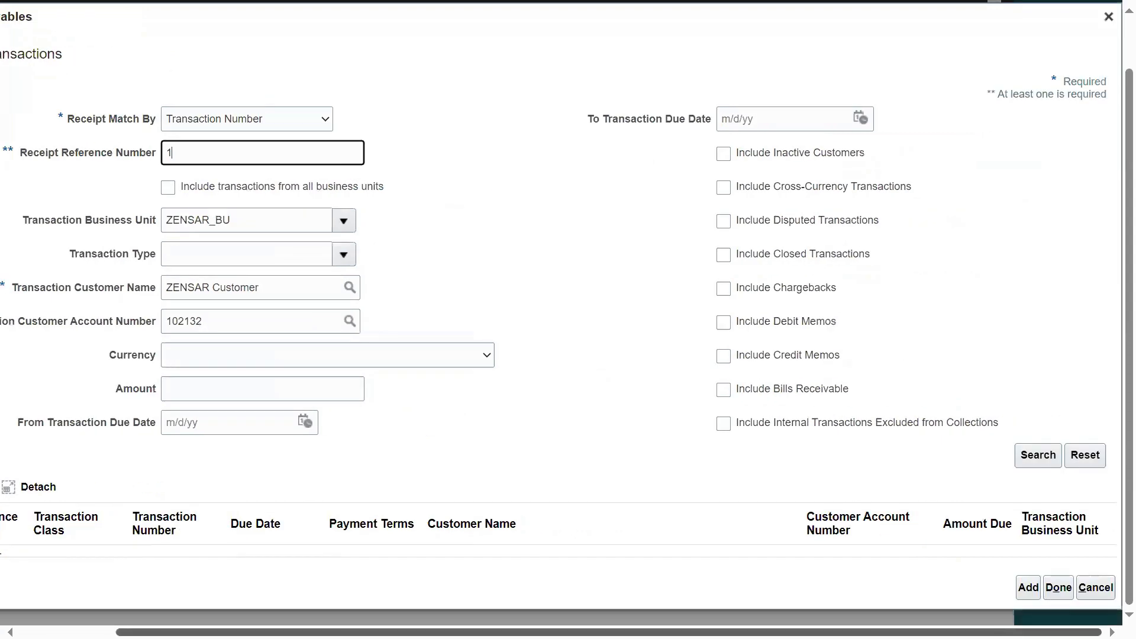
{"action": "left_click", "coordinate": [1049, 460]}
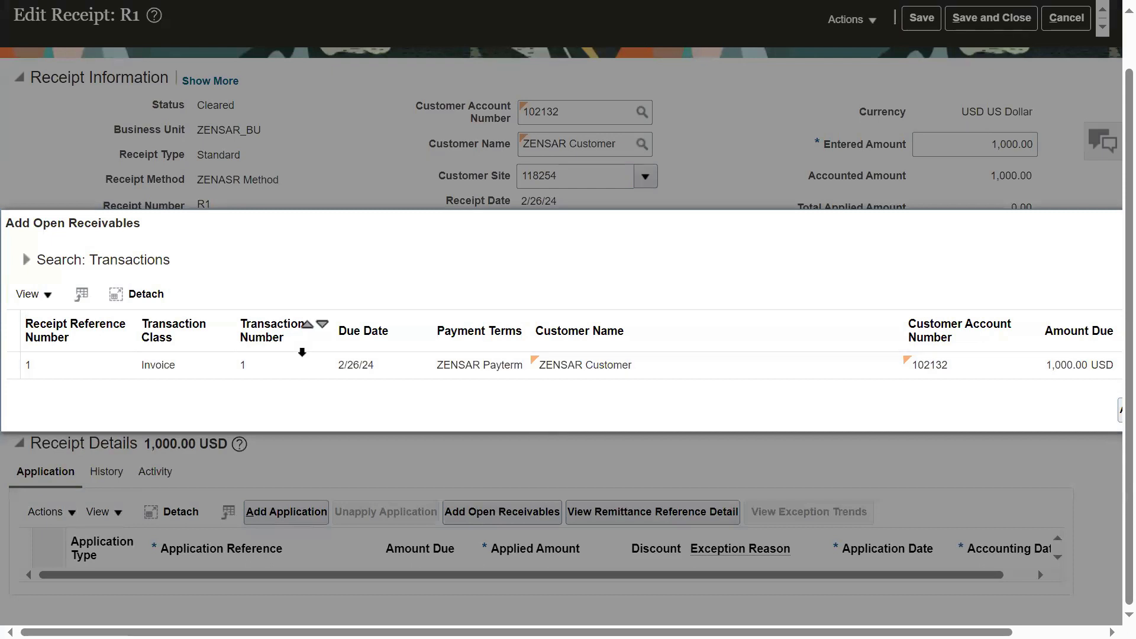
Apply the open invoice 1 to receipt R1 and save the receipt
{"action": "left_click", "coordinate": [288, 367]}
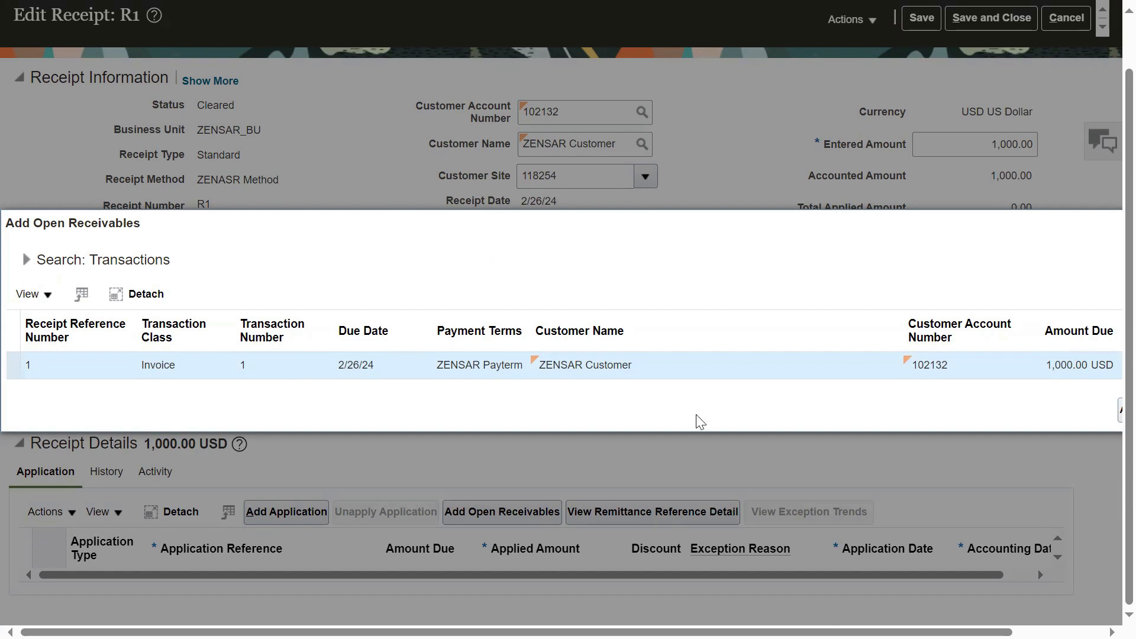
{"action": "left_click_drag", "start_coordinate": [987, 632], "coordinate": [1078, 632]}
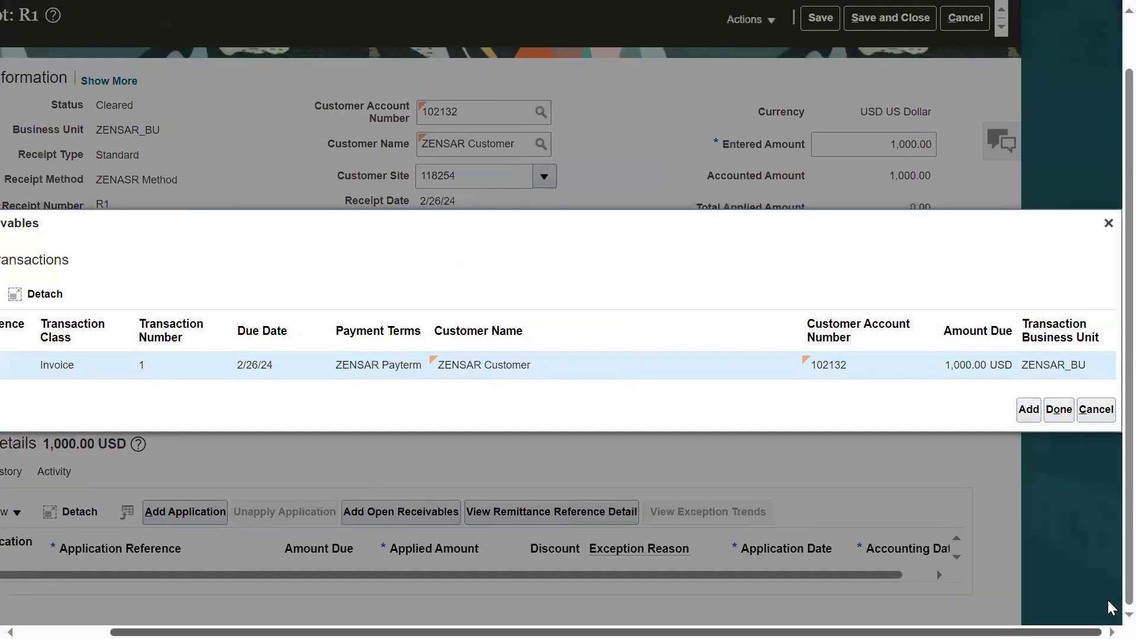
{"action": "left_click", "coordinate": [1061, 413]}
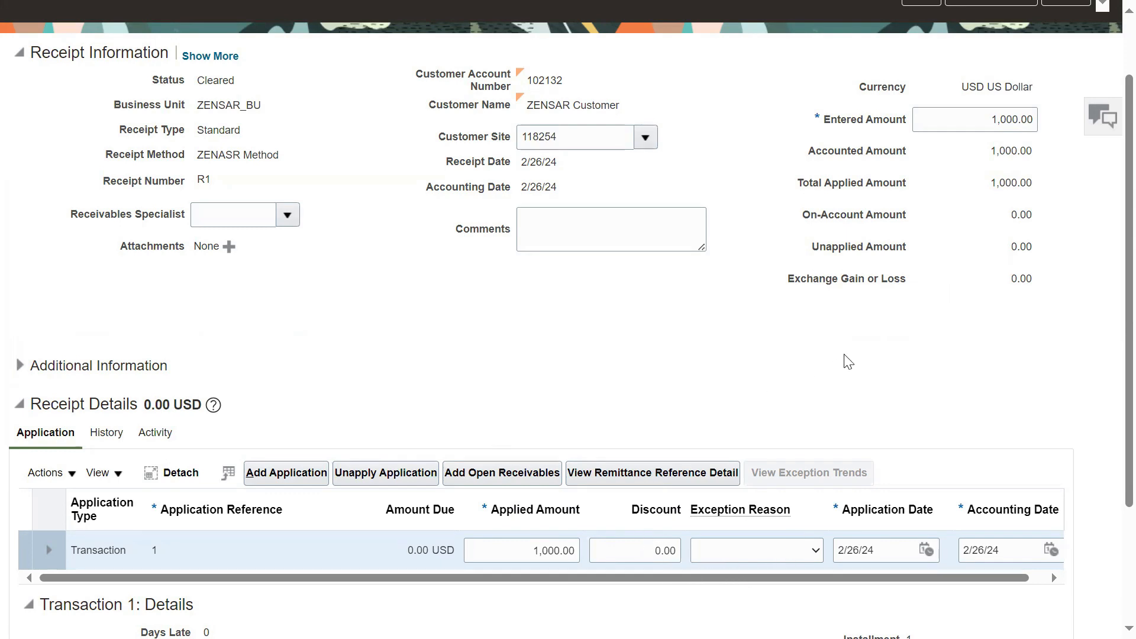
{"action": "scroll", "coordinate": [924, 314], "scroll_direction": "up", "scroll_amount": 3}
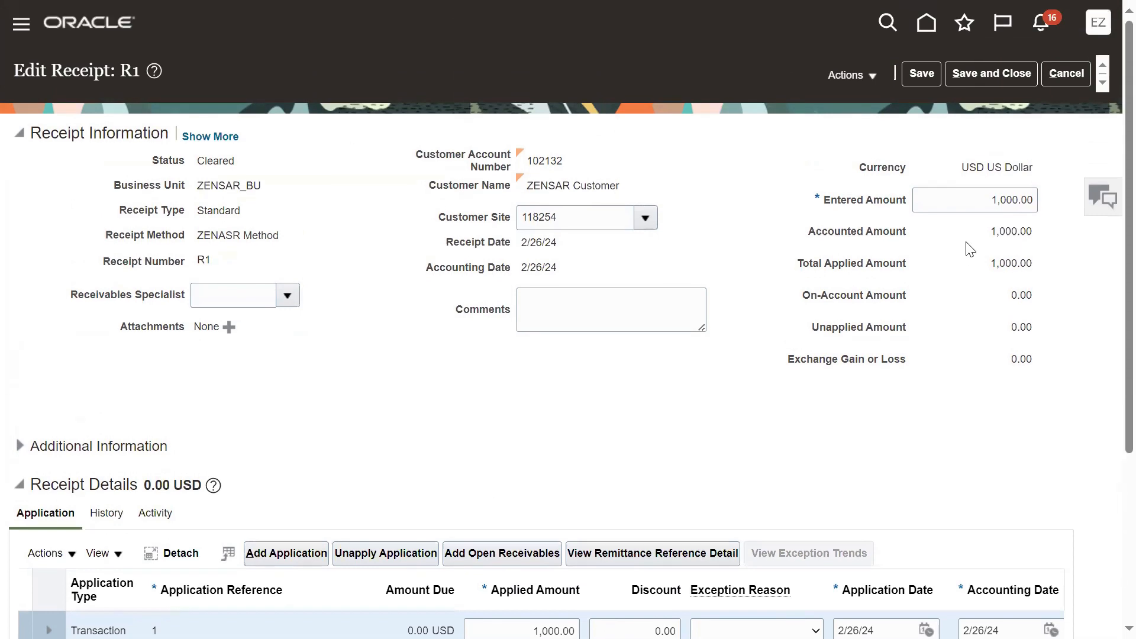
{"action": "left_click", "coordinate": [919, 73]}
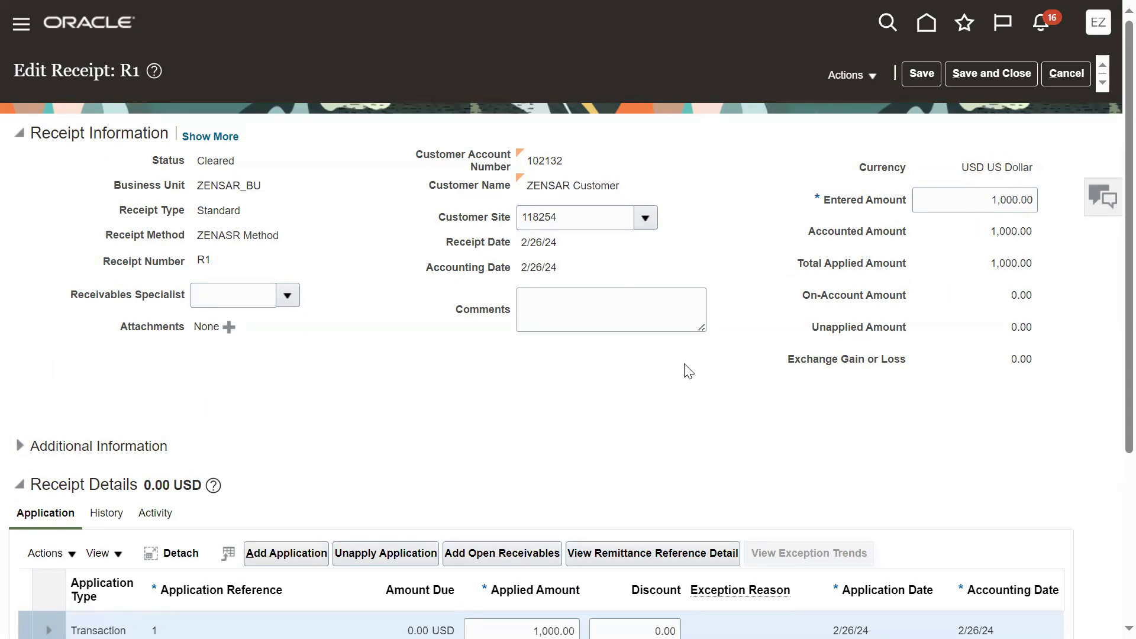
{"action": "left_click", "coordinate": [916, 80]}
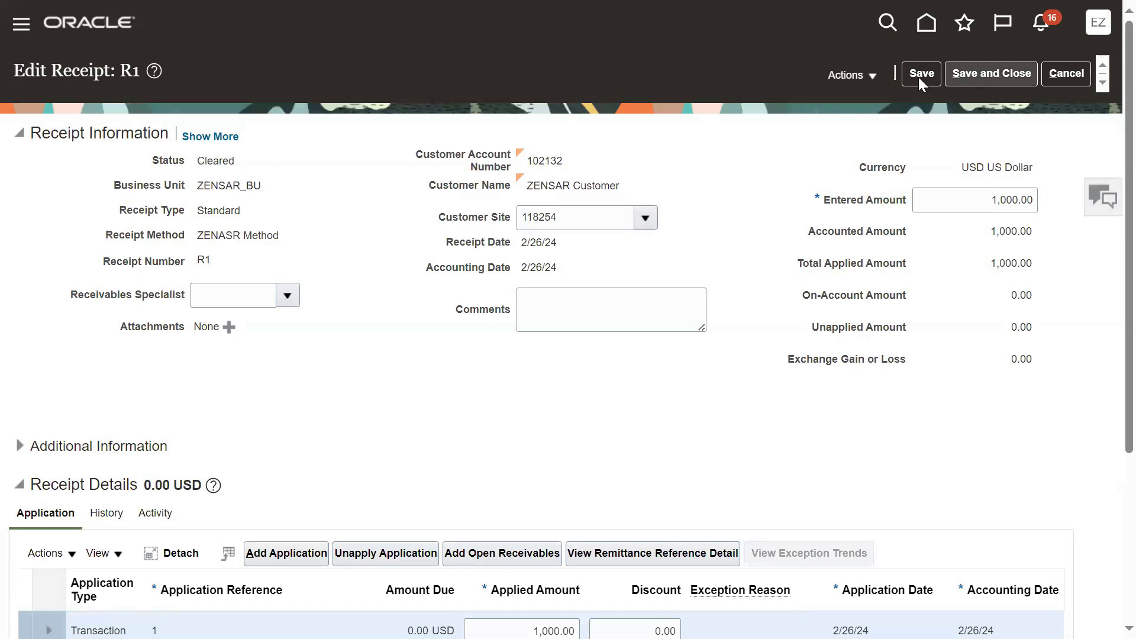
Post receipt R1 to the ledger and view its accounting lines, expanding the cash and unapplied cash lines
{"action": "left_click", "coordinate": [868, 75]}
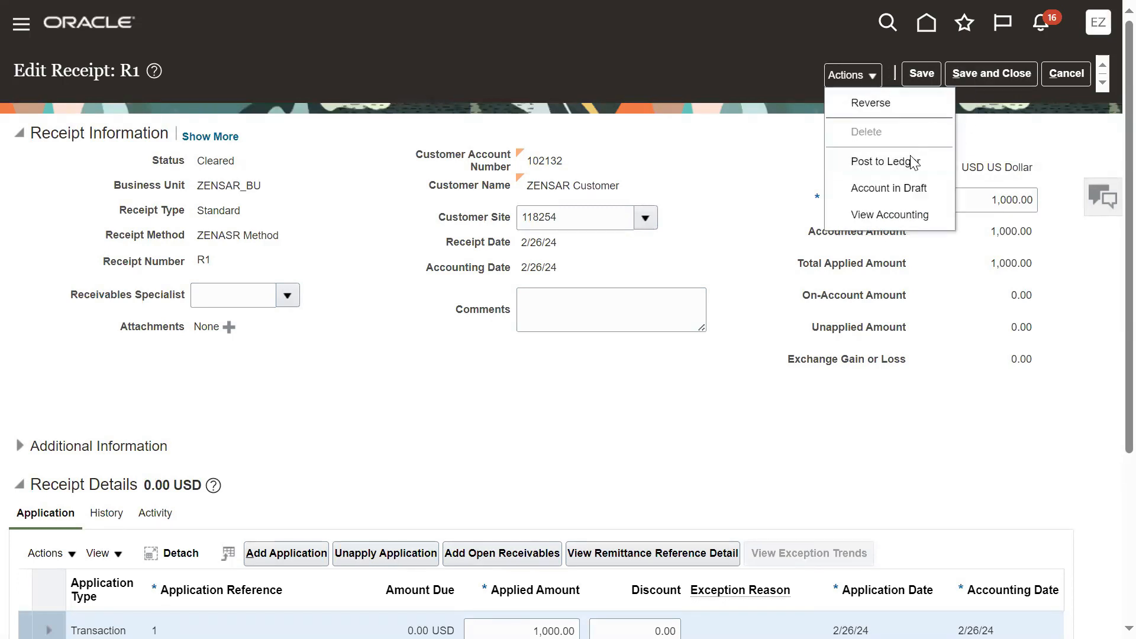
{"action": "left_click", "coordinate": [870, 168]}
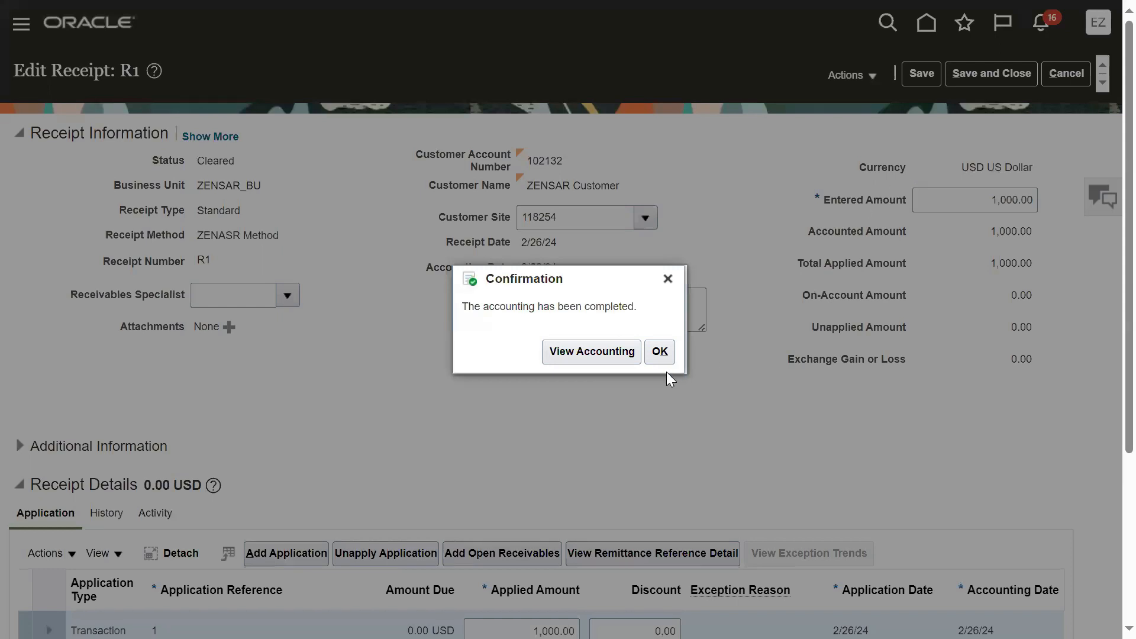
{"action": "left_click", "coordinate": [615, 354]}
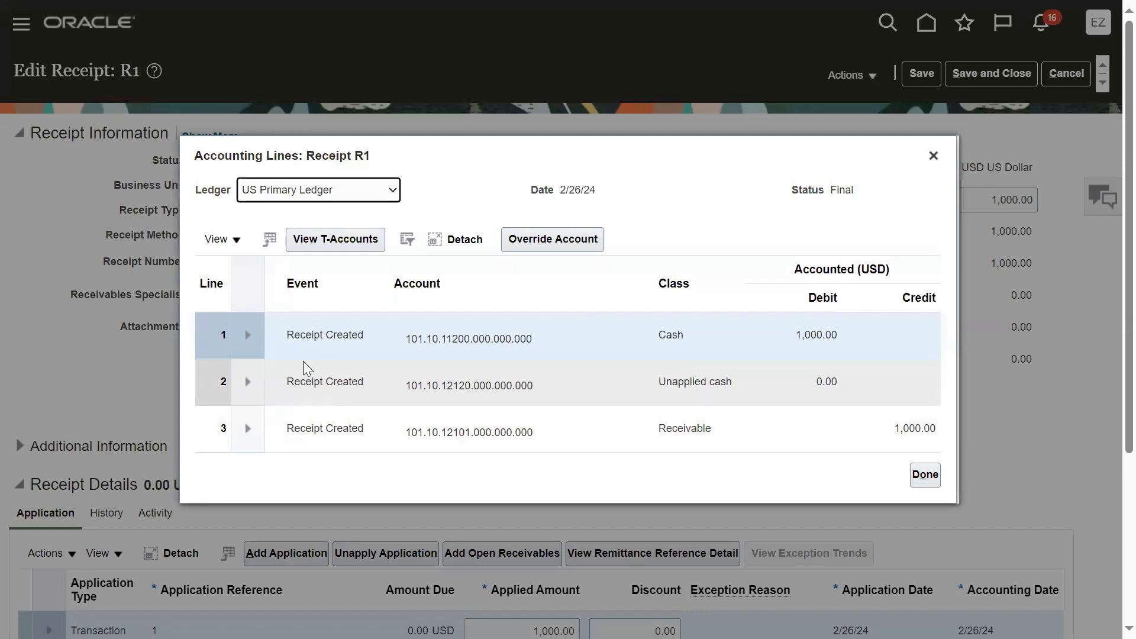
{"action": "left_click", "coordinate": [248, 335]}
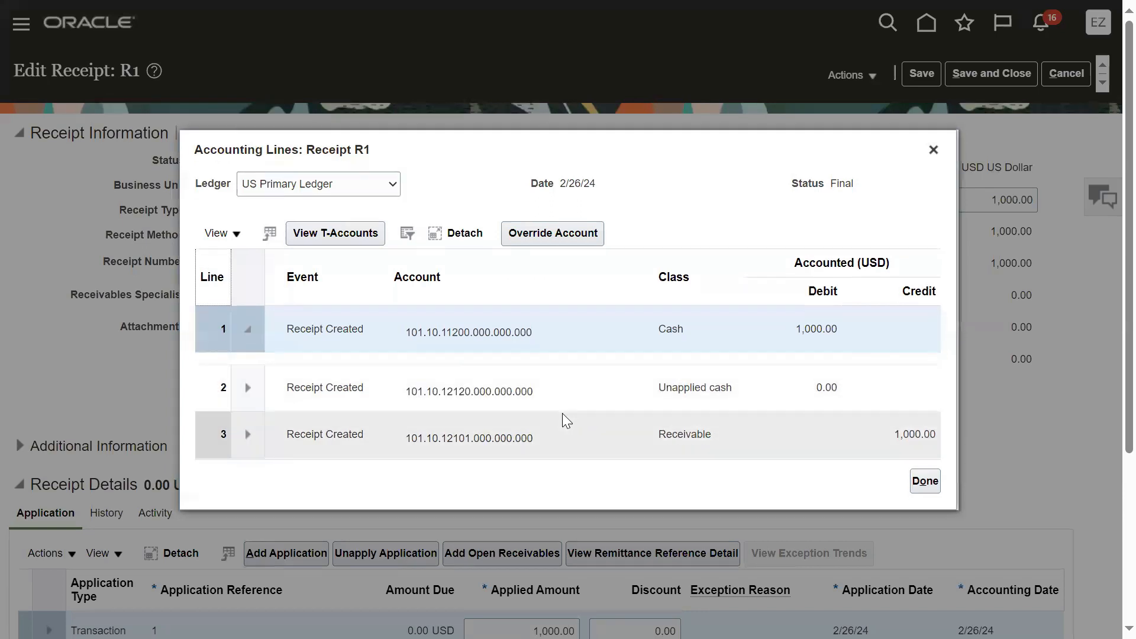
{"action": "left_click", "coordinate": [247, 391]}
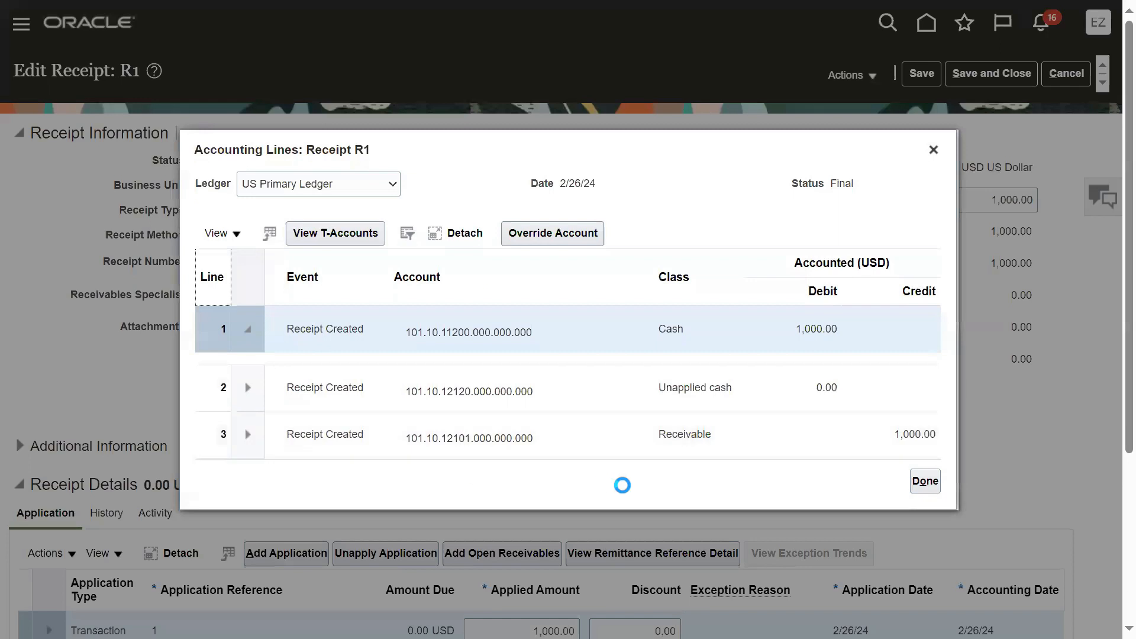
{"action": "left_click", "coordinate": [912, 490]}
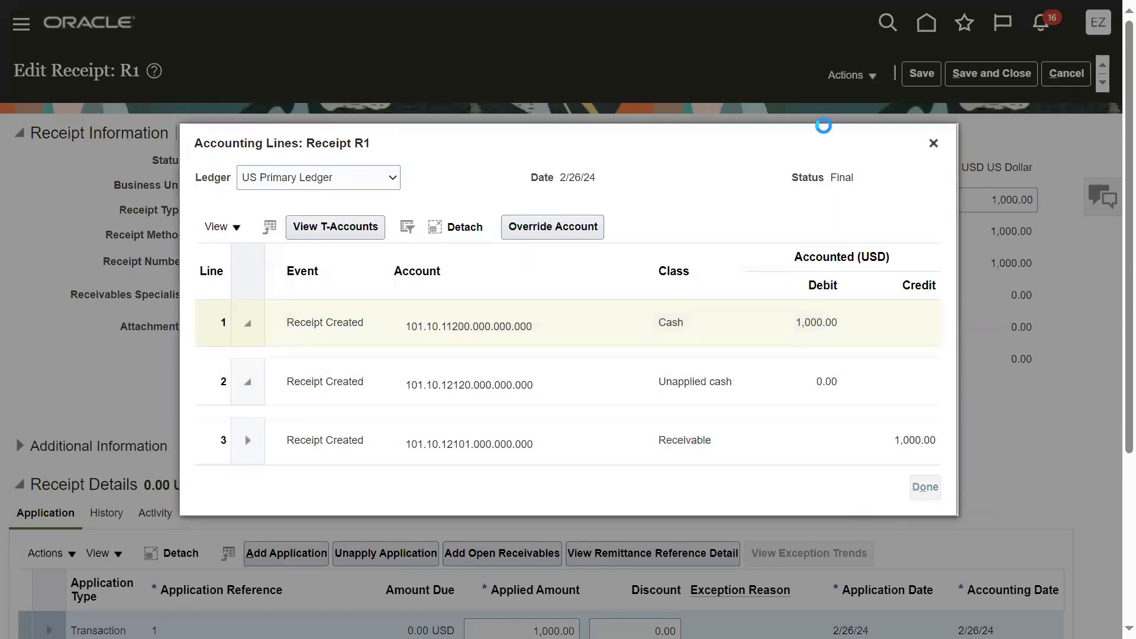
Reopen the accounting of receipt R1, request its T-accounts and close the accounting view
{"action": "left_click", "coordinate": [850, 75]}
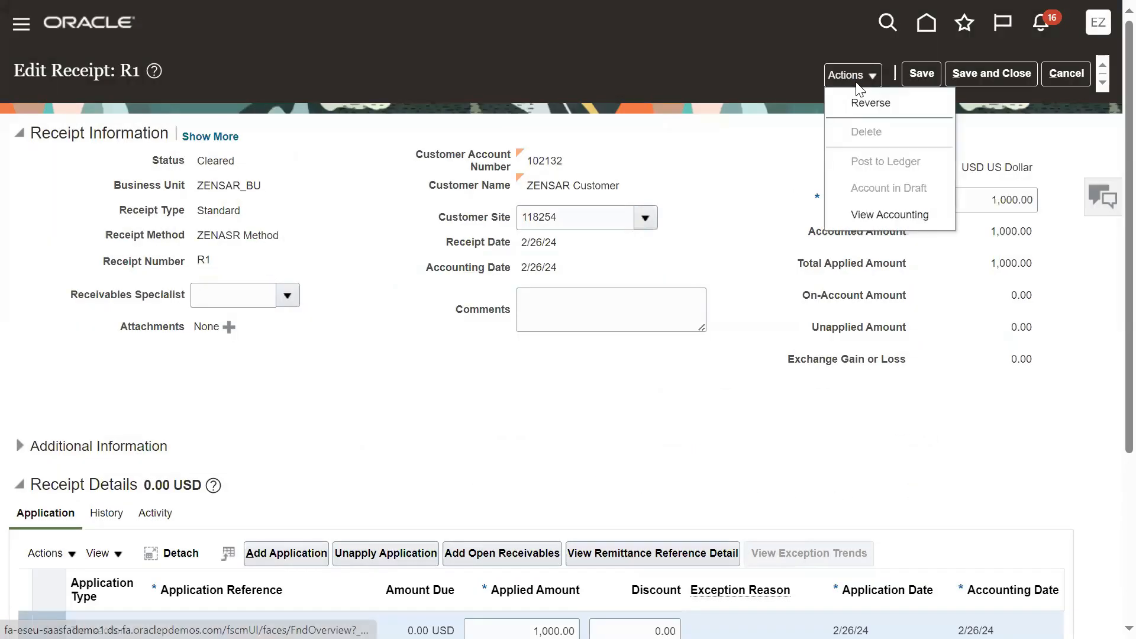
{"action": "left_click", "coordinate": [865, 215]}
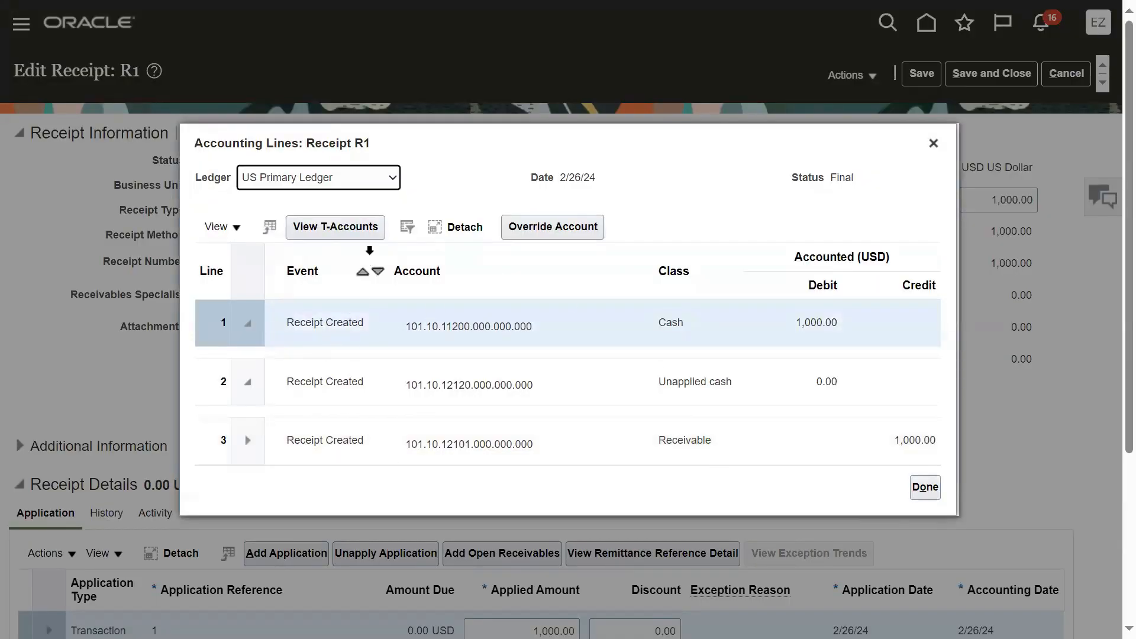
{"action": "left_click", "coordinate": [357, 235]}
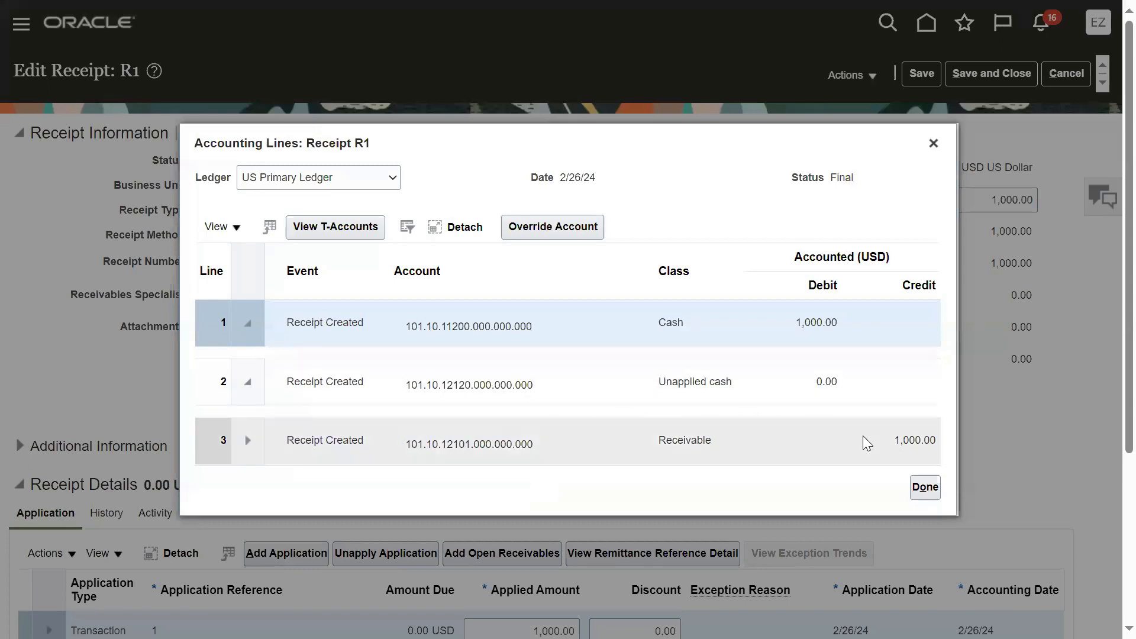
{"action": "left_click", "coordinate": [921, 485]}
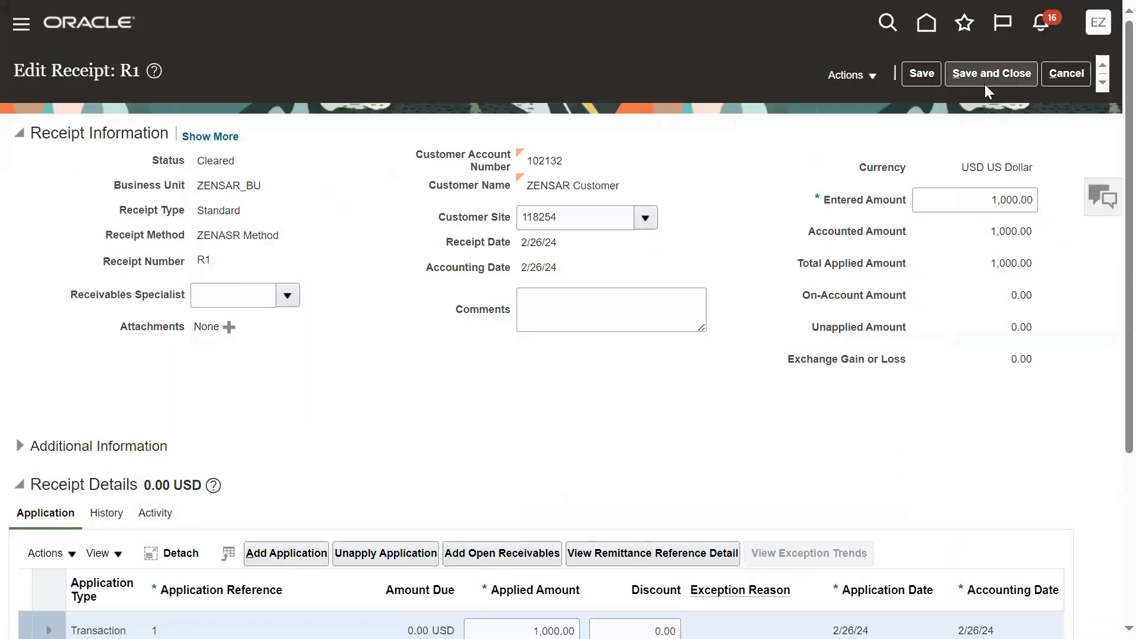
Save and close receipt R1, and search for it by receipt number in Manage Receipts
{"action": "double_click", "coordinate": [202, 261]}
{"action": "left_click", "coordinate": [960, 75]}
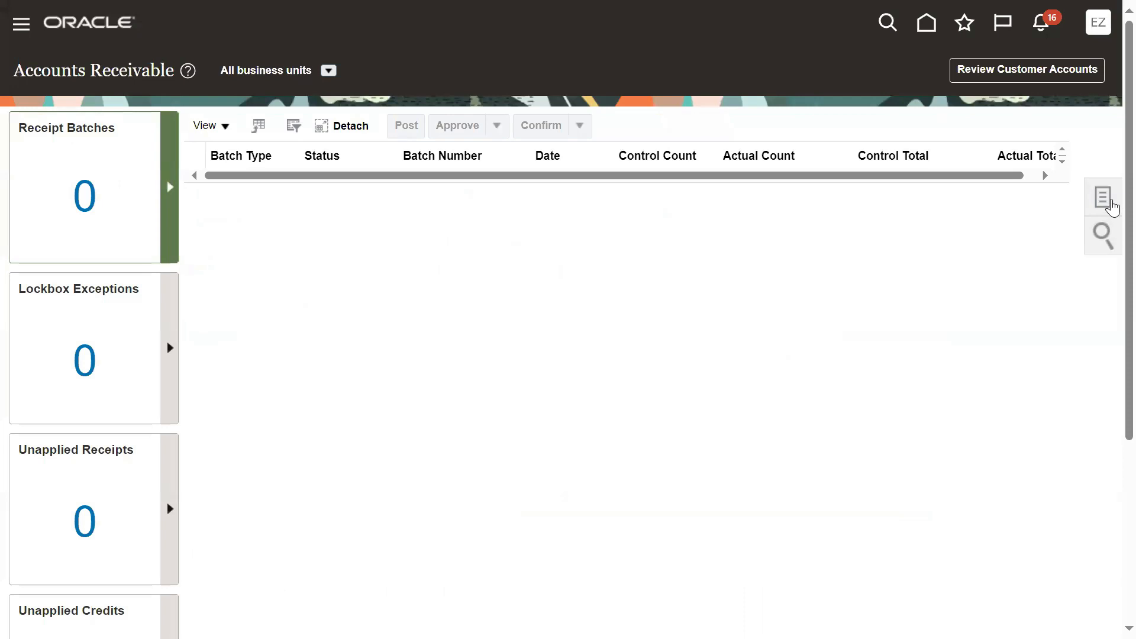
{"action": "left_click", "coordinate": [1084, 214]}
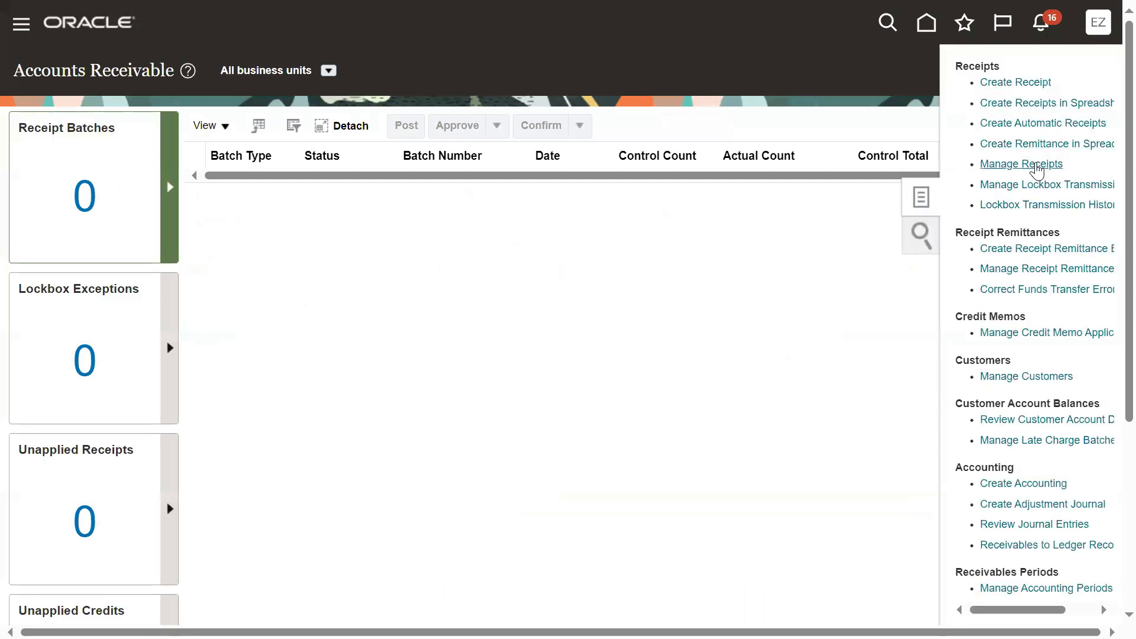
{"action": "left_click", "coordinate": [1010, 168]}
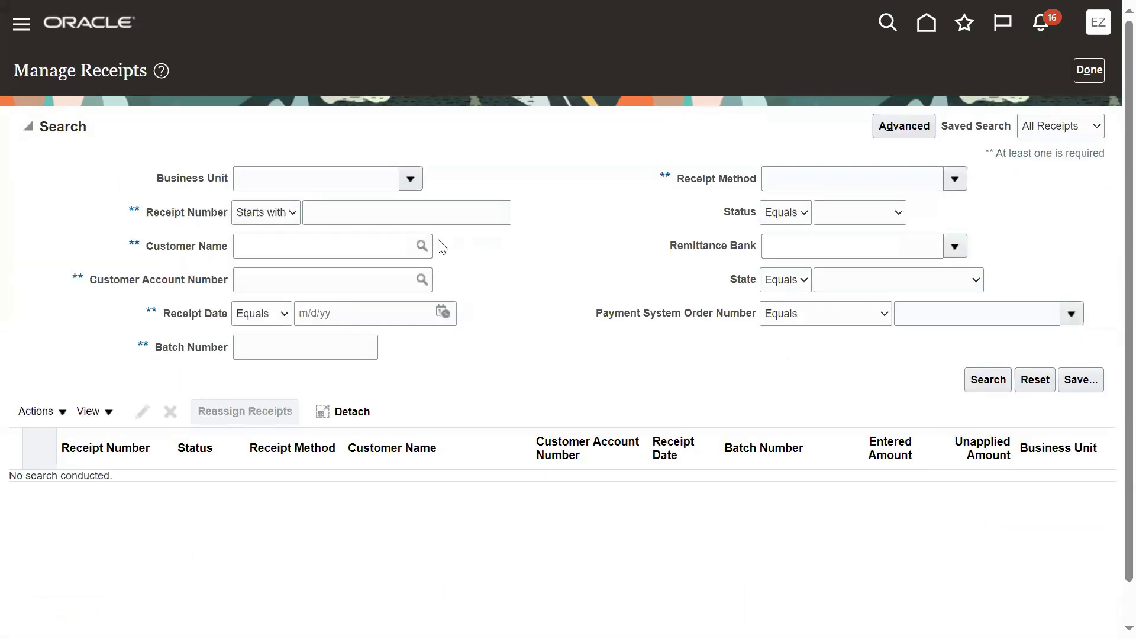
{"action": "left_click", "coordinate": [364, 211]}
{"action": "type", "text": "a"}
{"action": "key", "text": "BackSpace"}
{"action": "type", "text": "R1"}
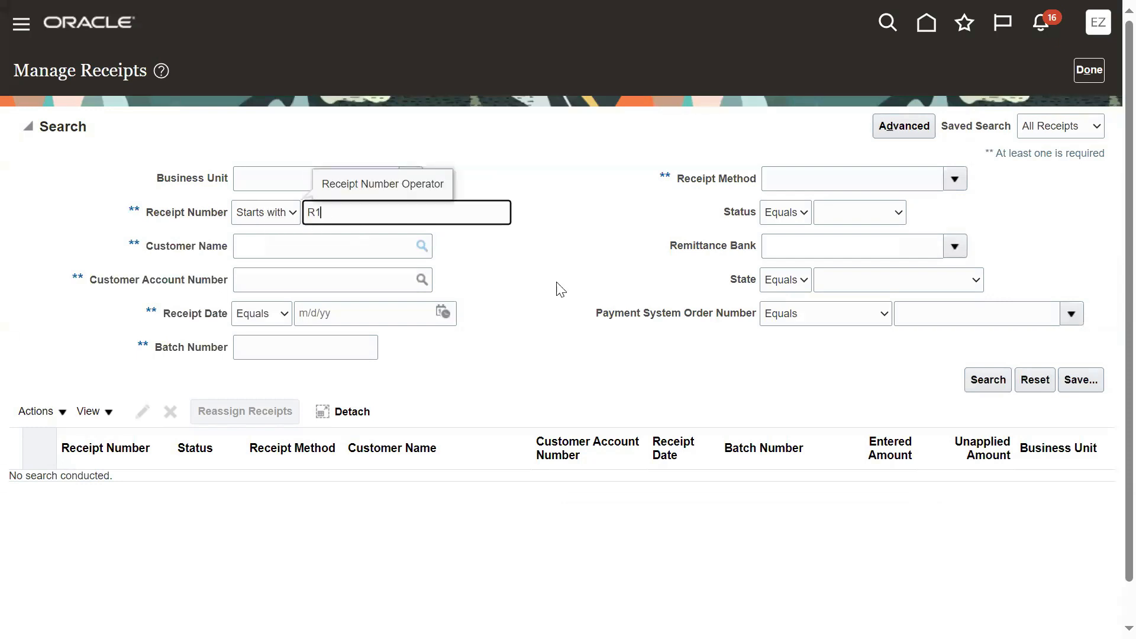
{"action": "left_click", "coordinate": [989, 382]}
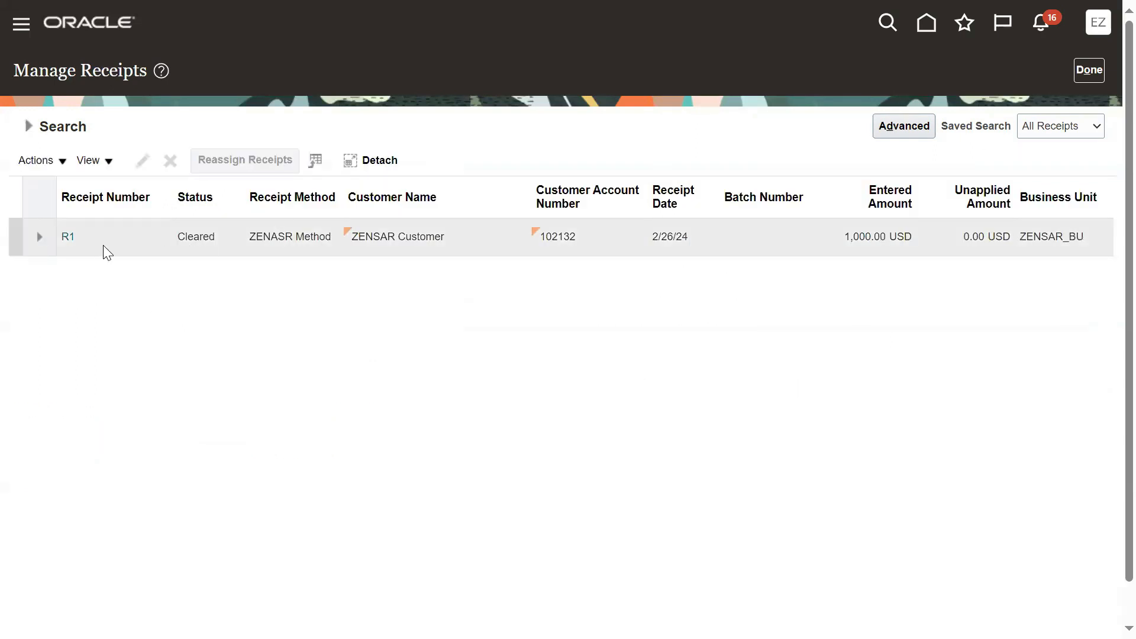
Open receipt R1 from the search results, check its accounting lines, and save and close it
{"action": "left_click", "coordinate": [198, 240]}
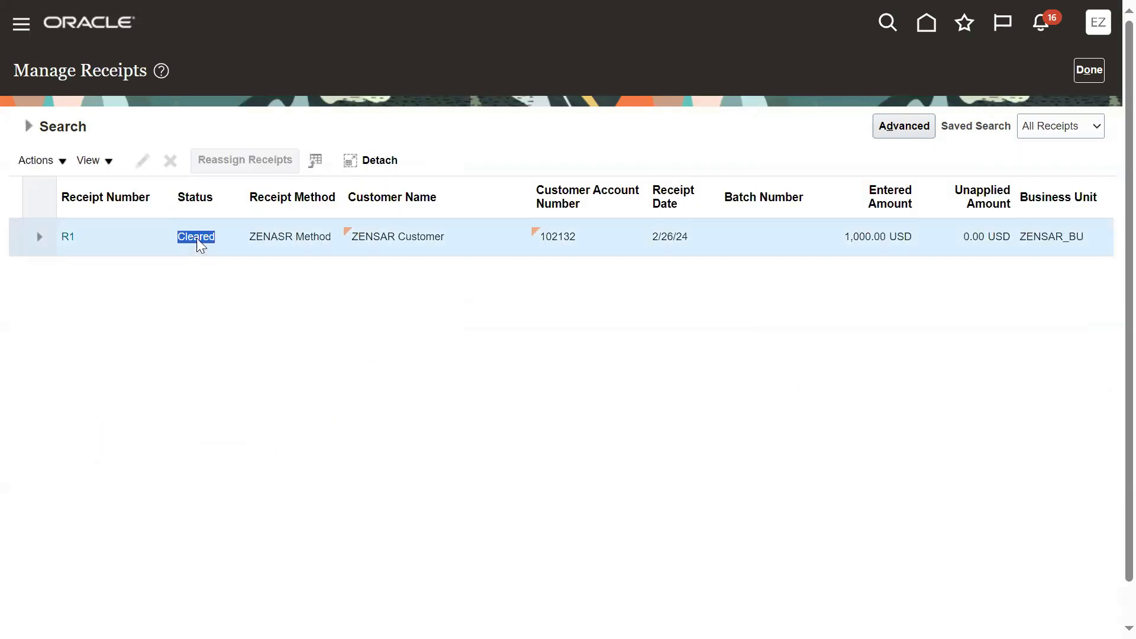
{"action": "left_click", "coordinate": [67, 238]}
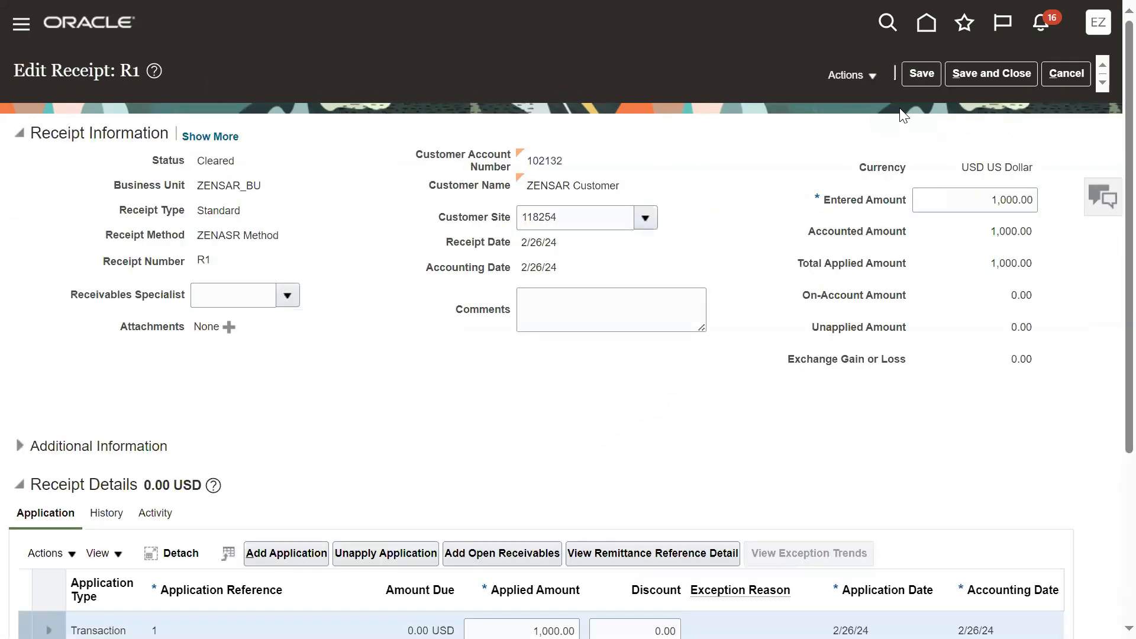
{"action": "left_click", "coordinate": [860, 76]}
{"action": "left_click", "coordinate": [856, 216]}
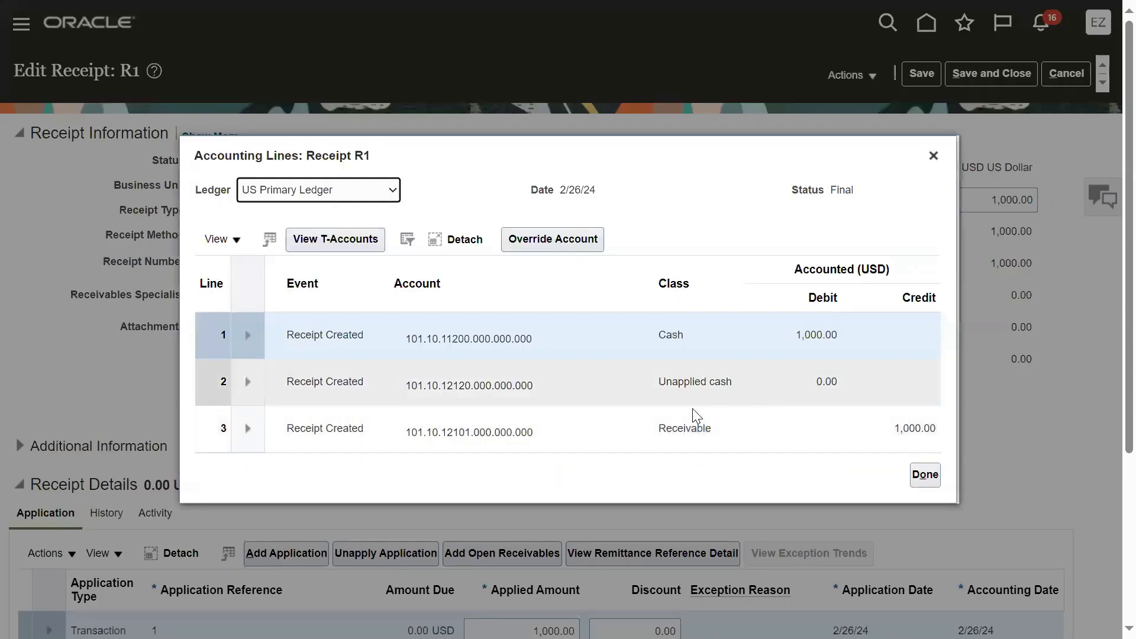
{"action": "left_click", "coordinate": [925, 474]}
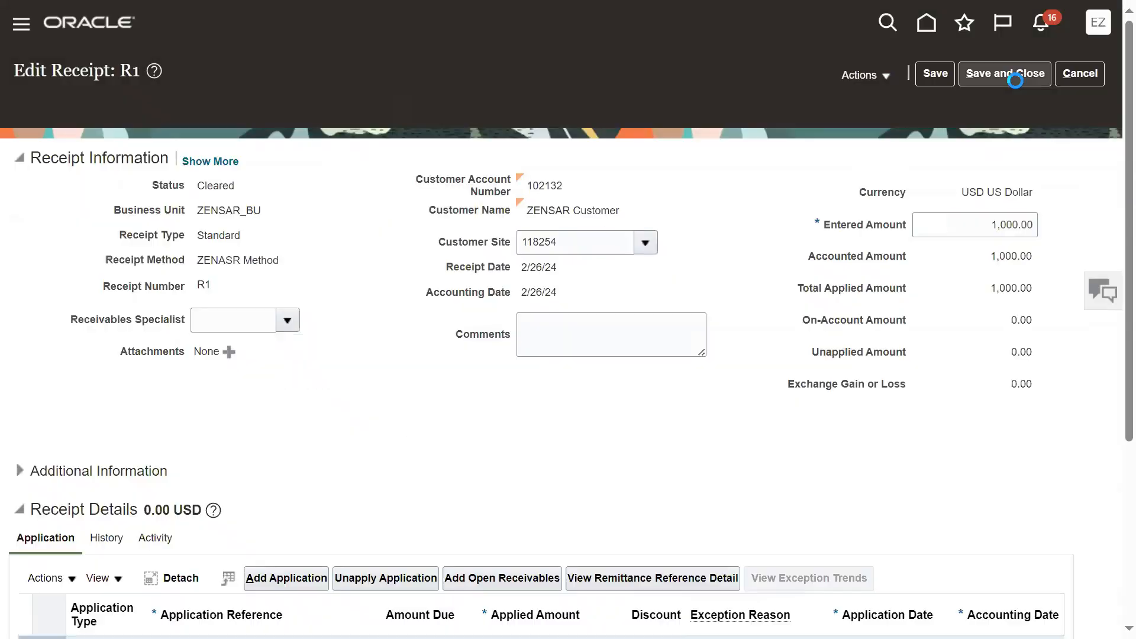
{"action": "left_click", "coordinate": [1016, 76]}
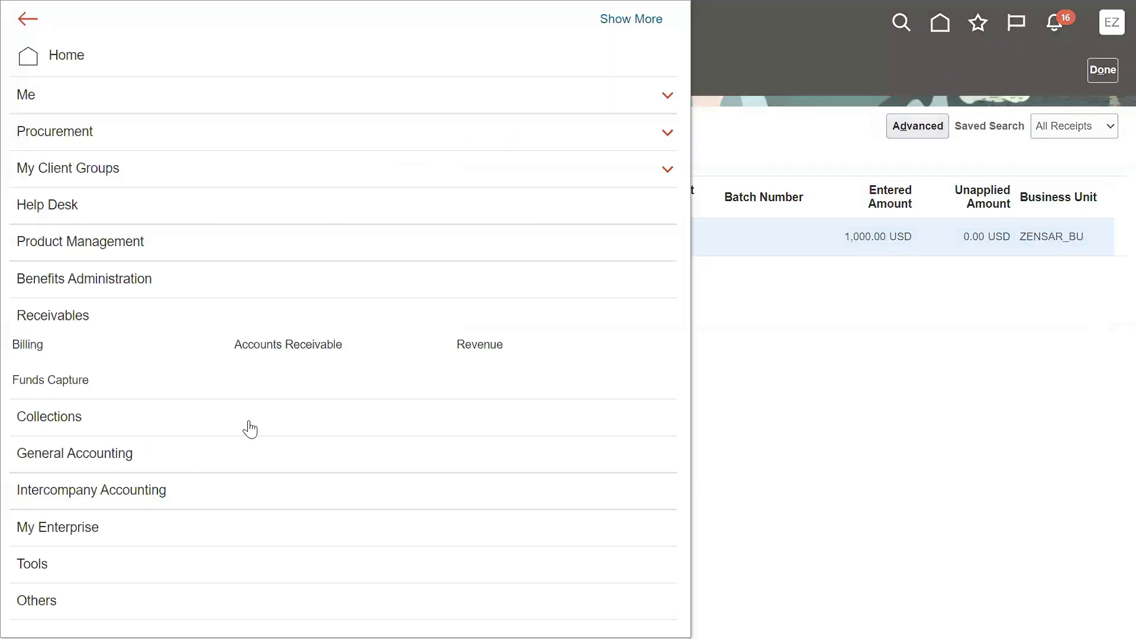
Open the Journals work area of General Accounting
{"action": "left_click", "coordinate": [96, 469]}
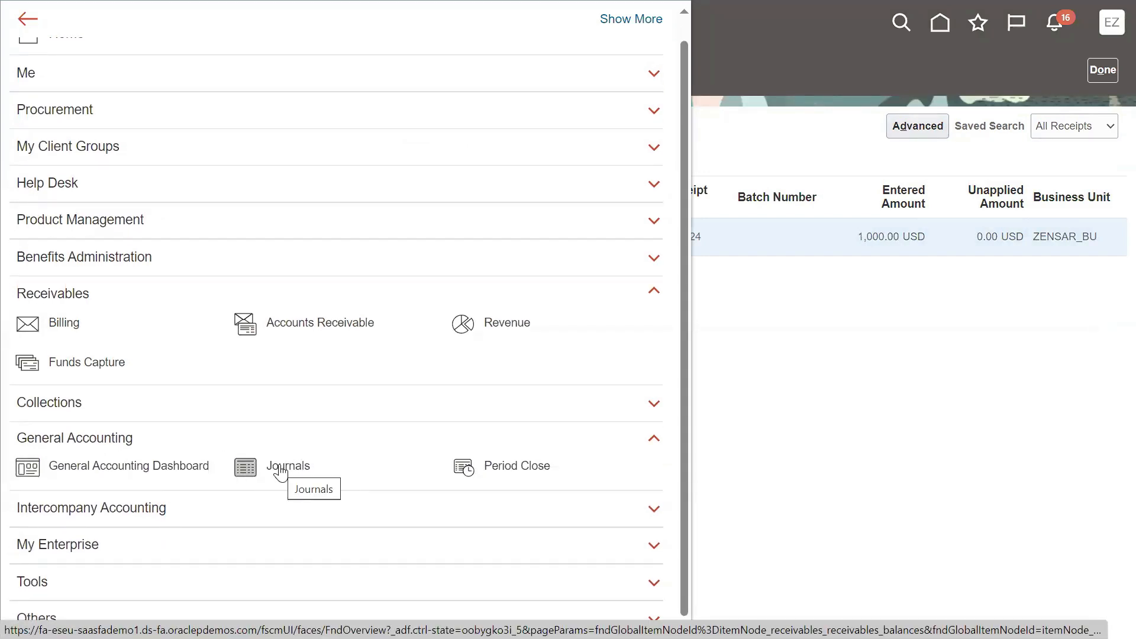
{"action": "left_click", "coordinate": [281, 470]}
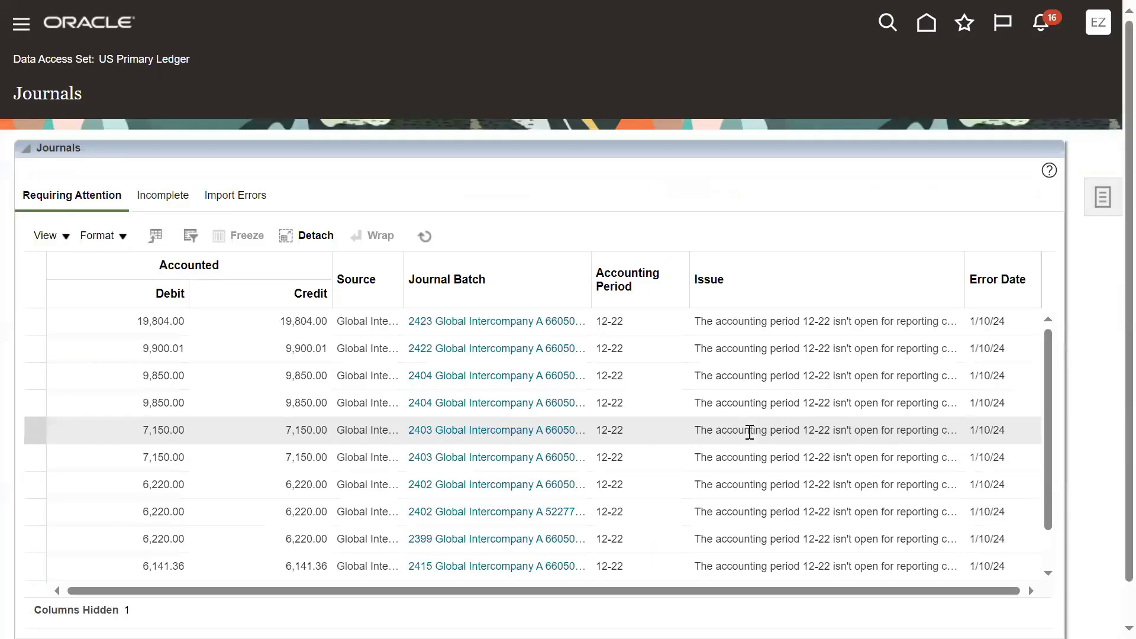
Open Manage Journals and search for the journals of accounting period 02-24
{"action": "left_click", "coordinate": [1100, 197]}
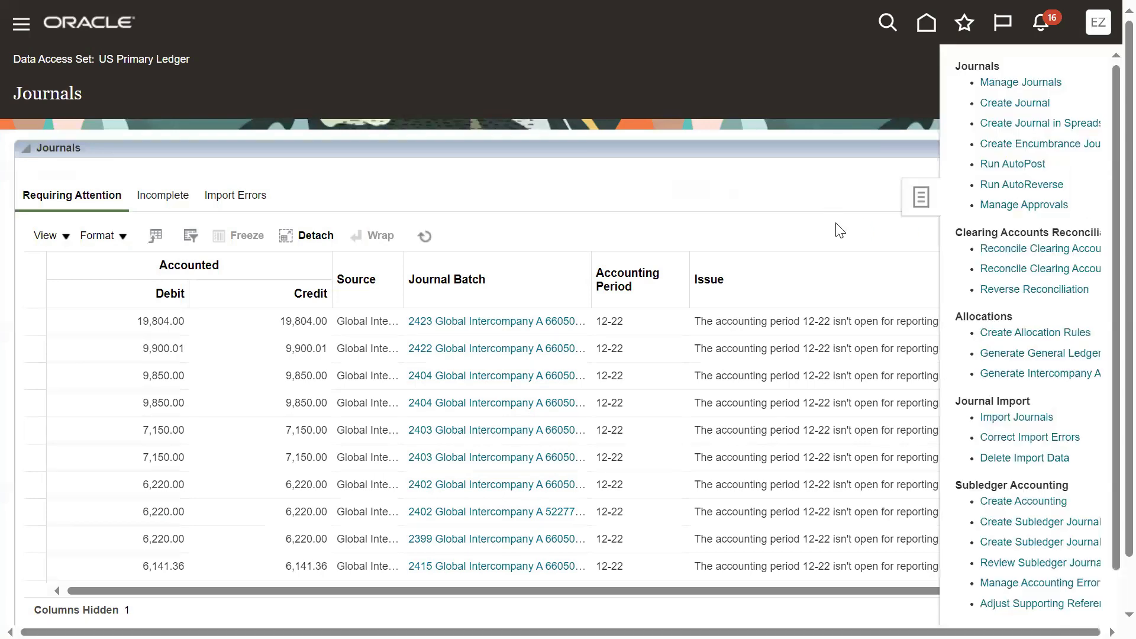
{"action": "left_click", "coordinate": [1007, 83]}
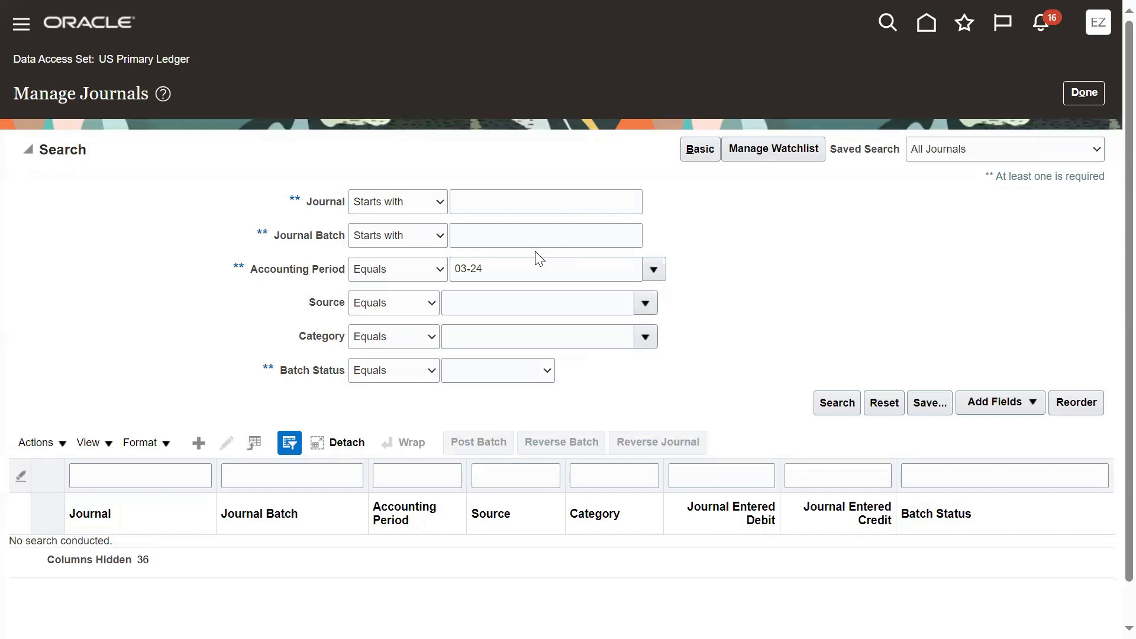
{"action": "left_click", "coordinate": [653, 270]}
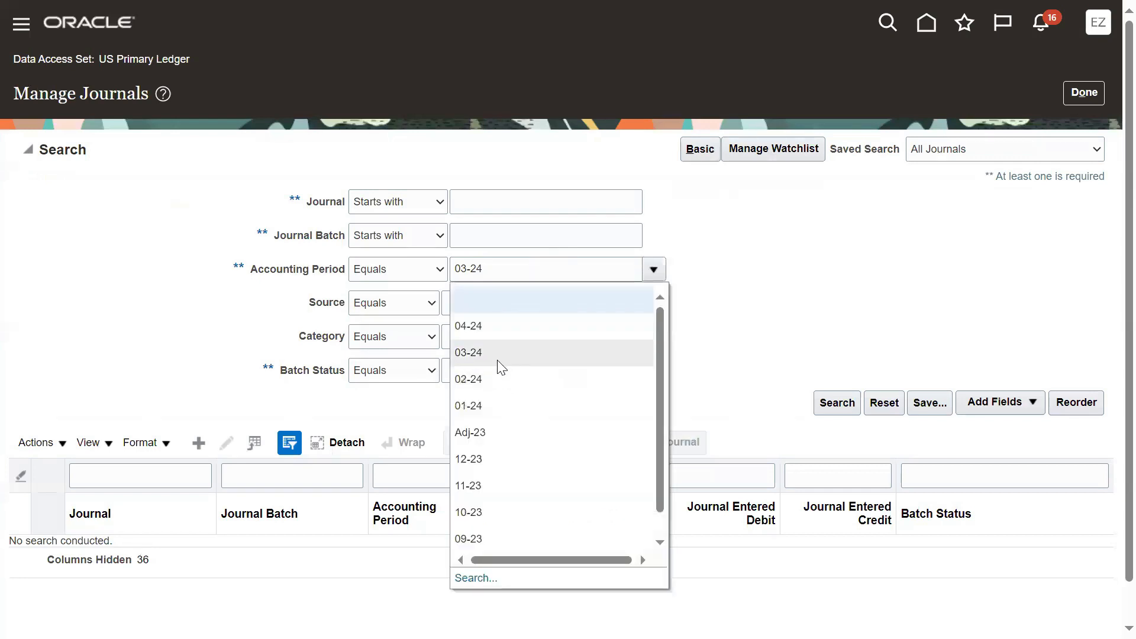
{"action": "left_click", "coordinate": [490, 381]}
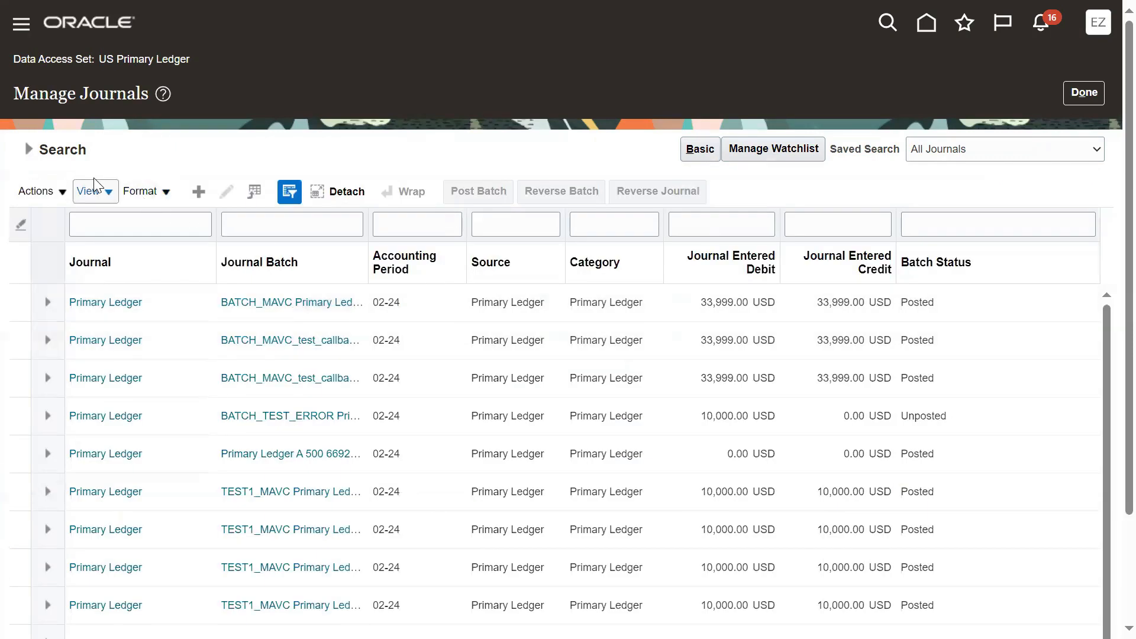
Restrict the 02-24 journal search to the source Receivables and run it
{"action": "left_click", "coordinate": [25, 154]}
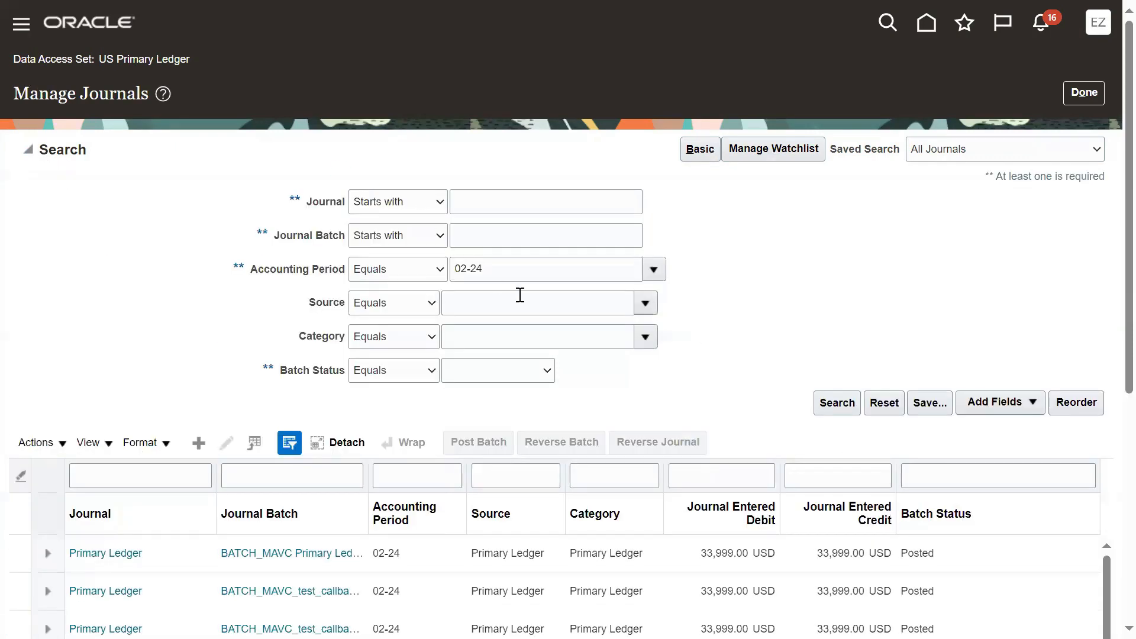
{"action": "left_click", "coordinate": [643, 305]}
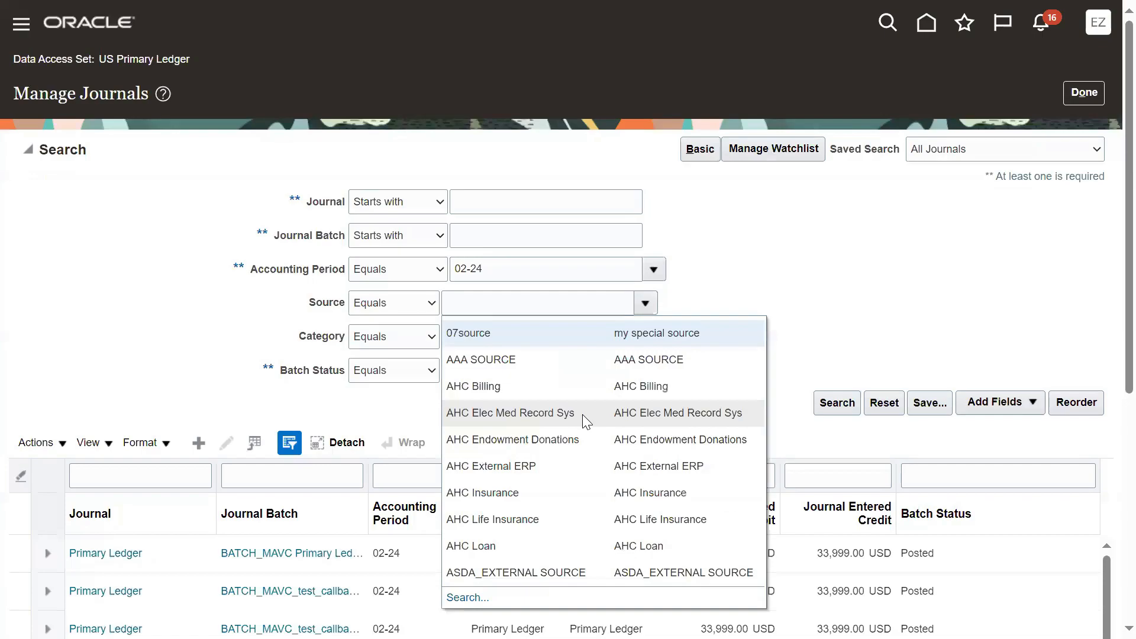
{"action": "left_click", "coordinate": [476, 599]}
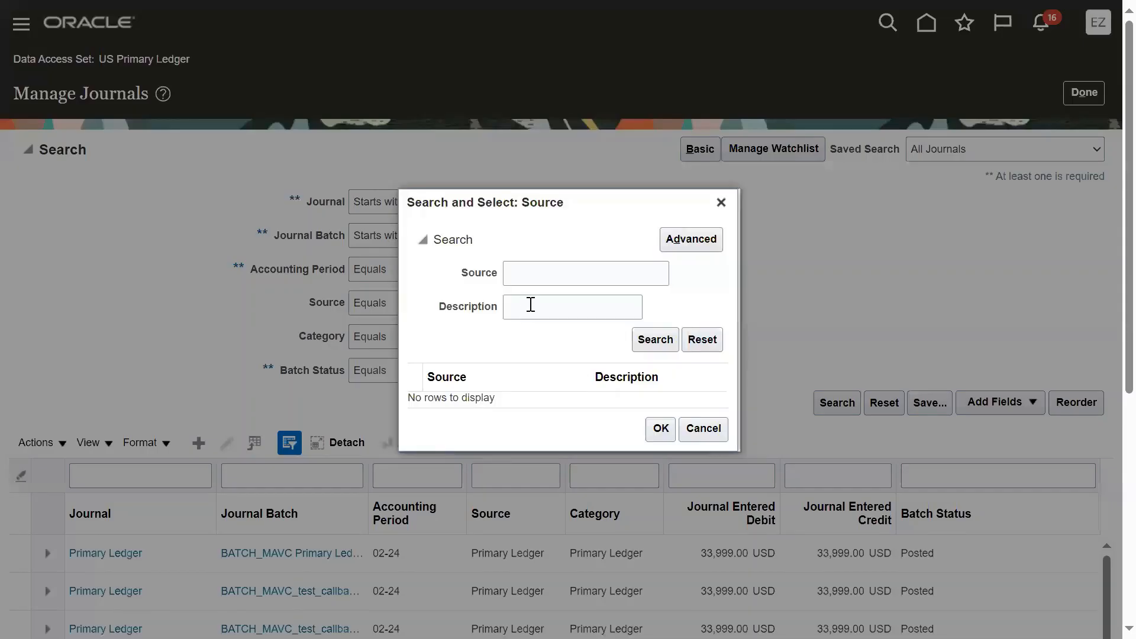
{"action": "left_click", "coordinate": [551, 274]}
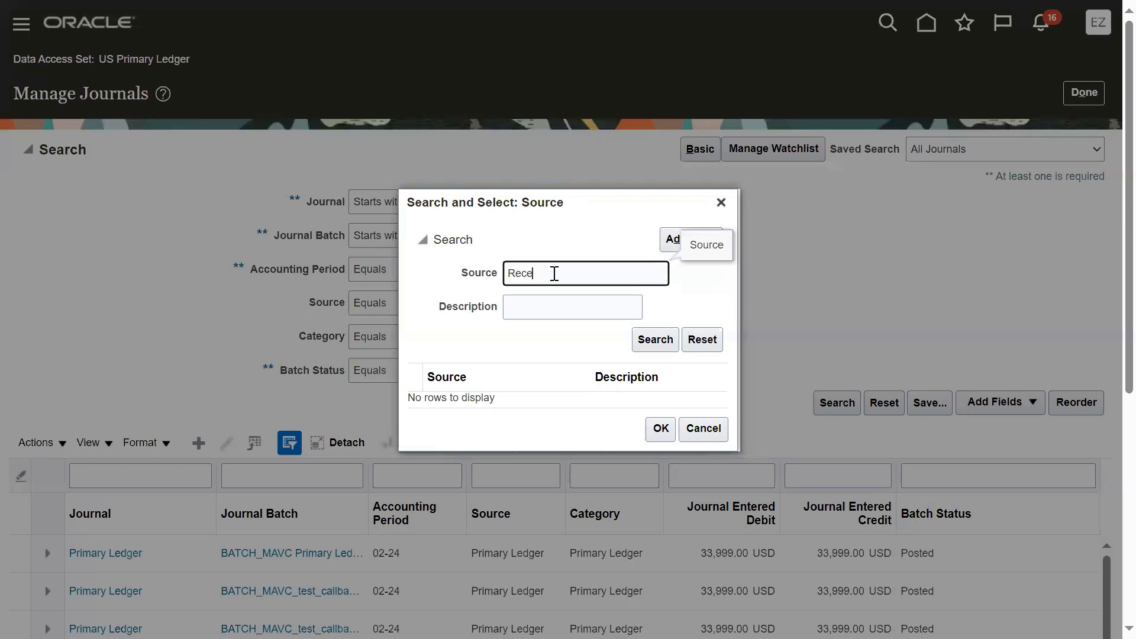
{"action": "key", "text": "Return"}
{"action": "left_click", "coordinate": [568, 436]}
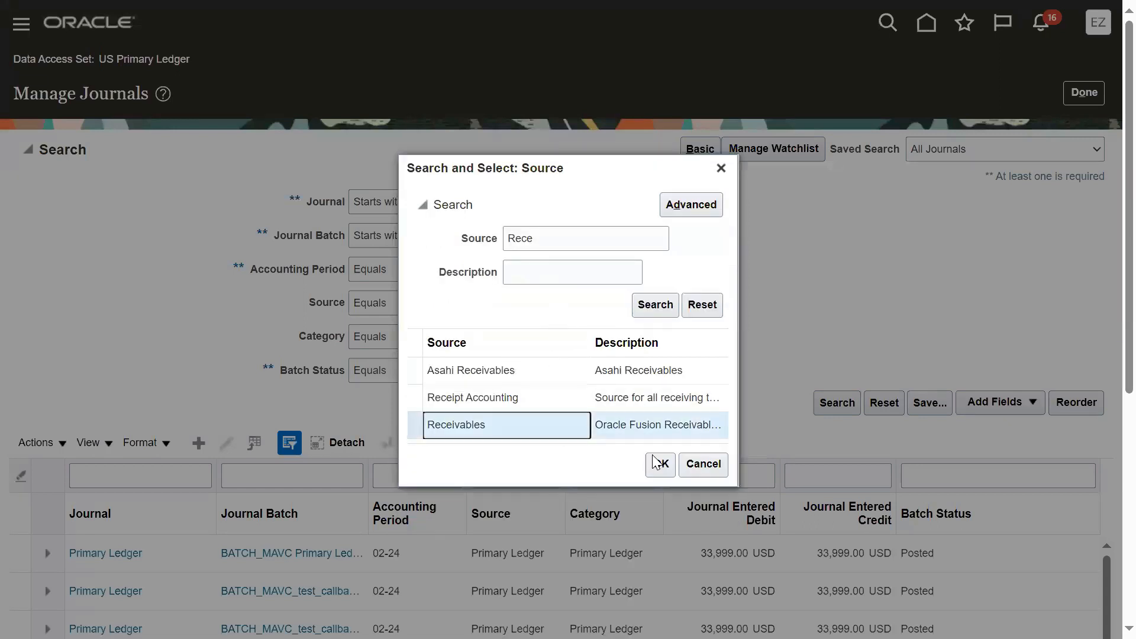
{"action": "left_click", "coordinate": [661, 464]}
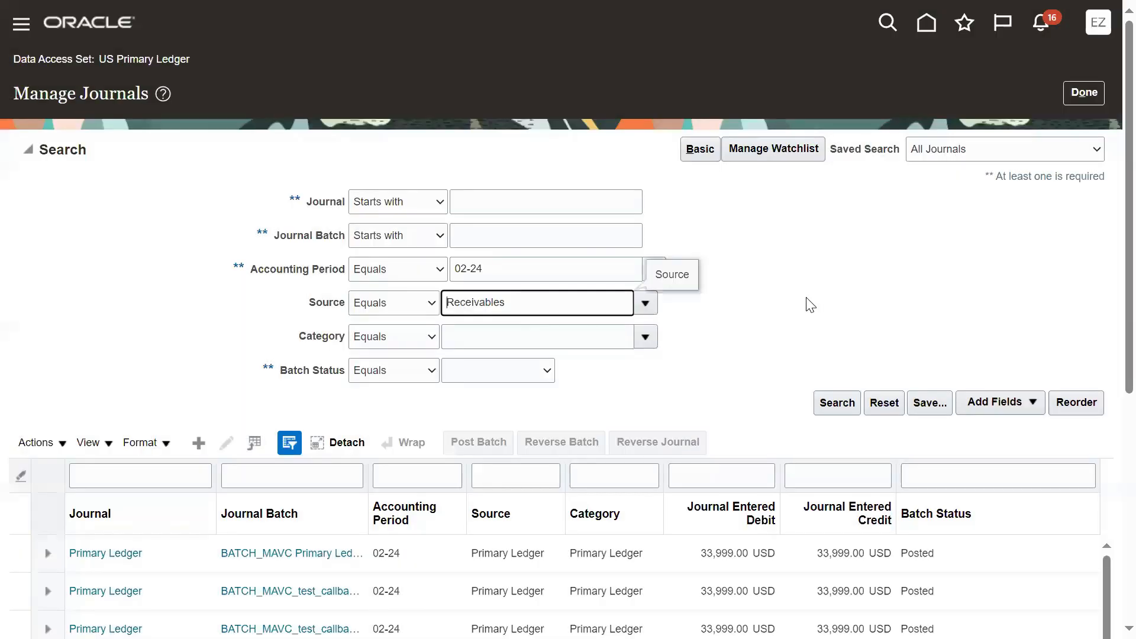
{"action": "left_click", "coordinate": [822, 403]}
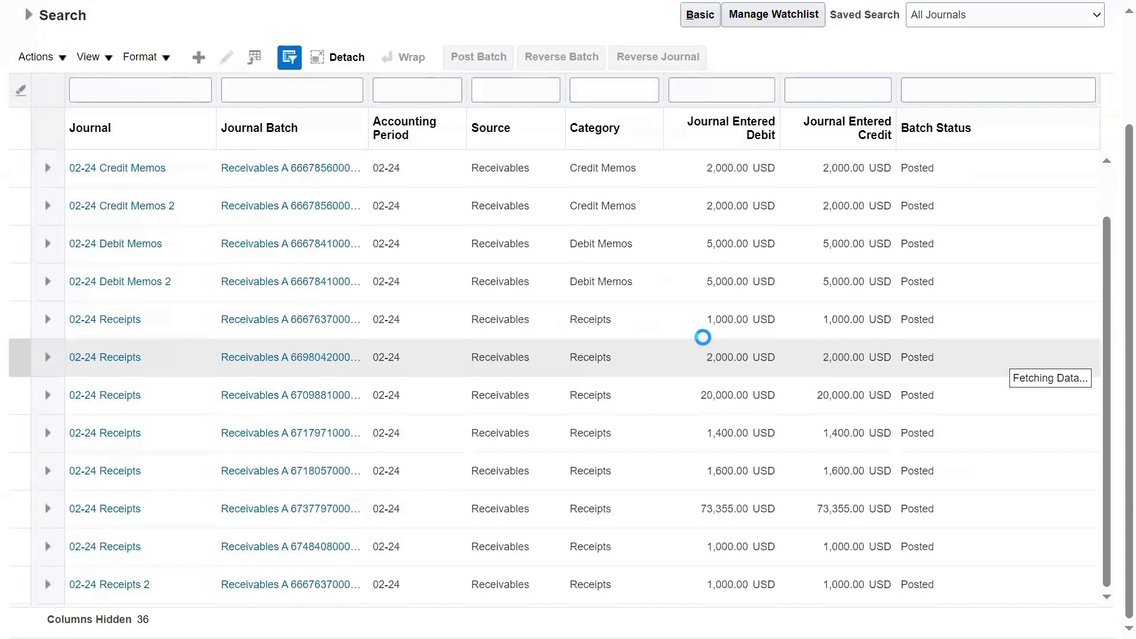
Narrow the Receivables journal search to the category Receipts and run it
{"action": "scroll", "coordinate": [622, 171], "scroll_direction": "down", "scroll_amount": 1}
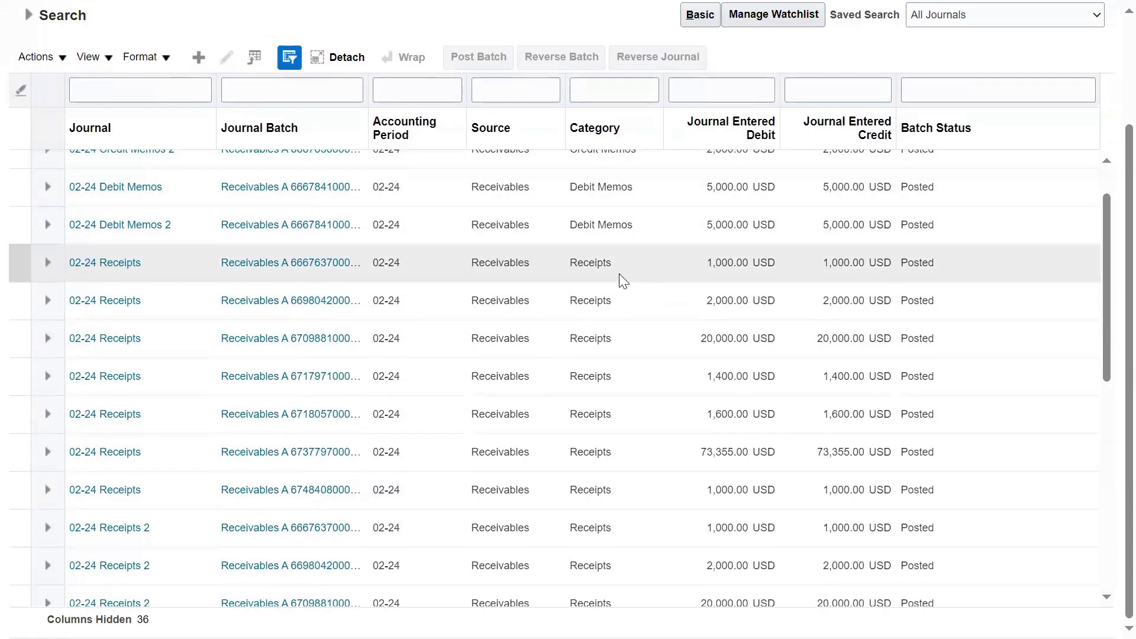
{"action": "scroll", "coordinate": [627, 290], "scroll_direction": "up", "scroll_amount": 3}
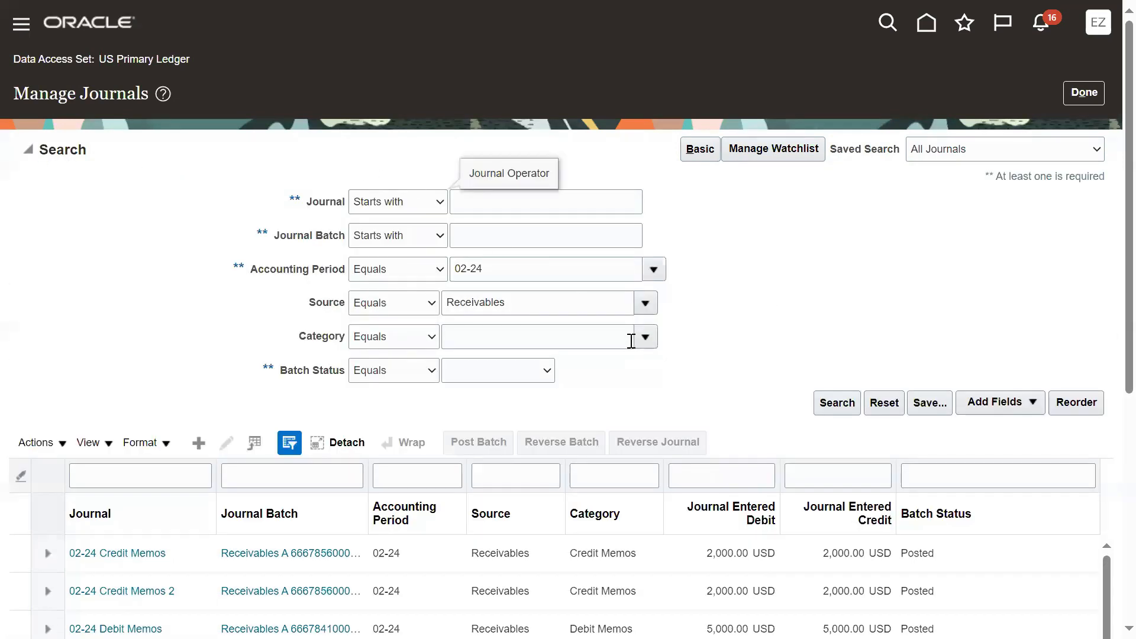
{"action": "left_click", "coordinate": [645, 338]}
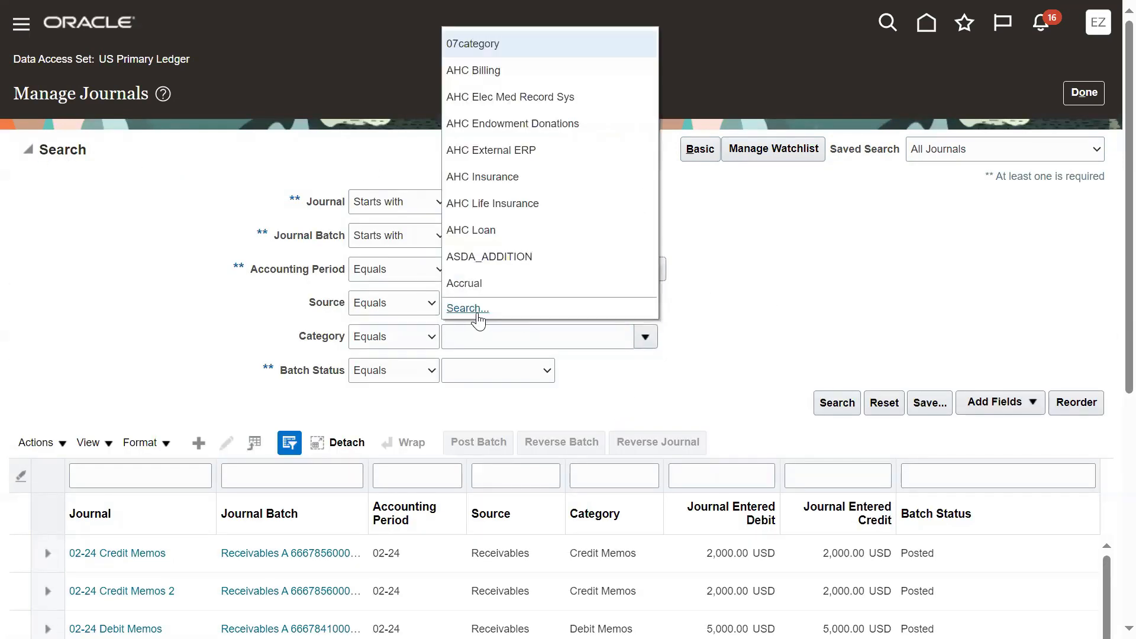
{"action": "left_click", "coordinate": [482, 311]}
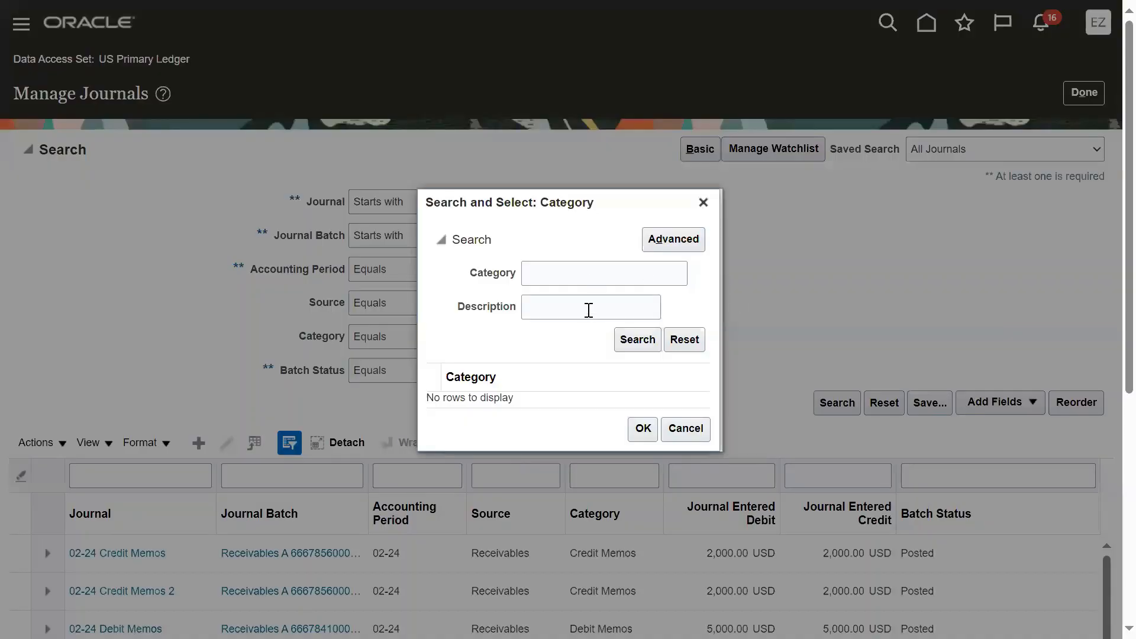
{"action": "left_click", "coordinate": [583, 274]}
{"action": "type", "text": "e"}
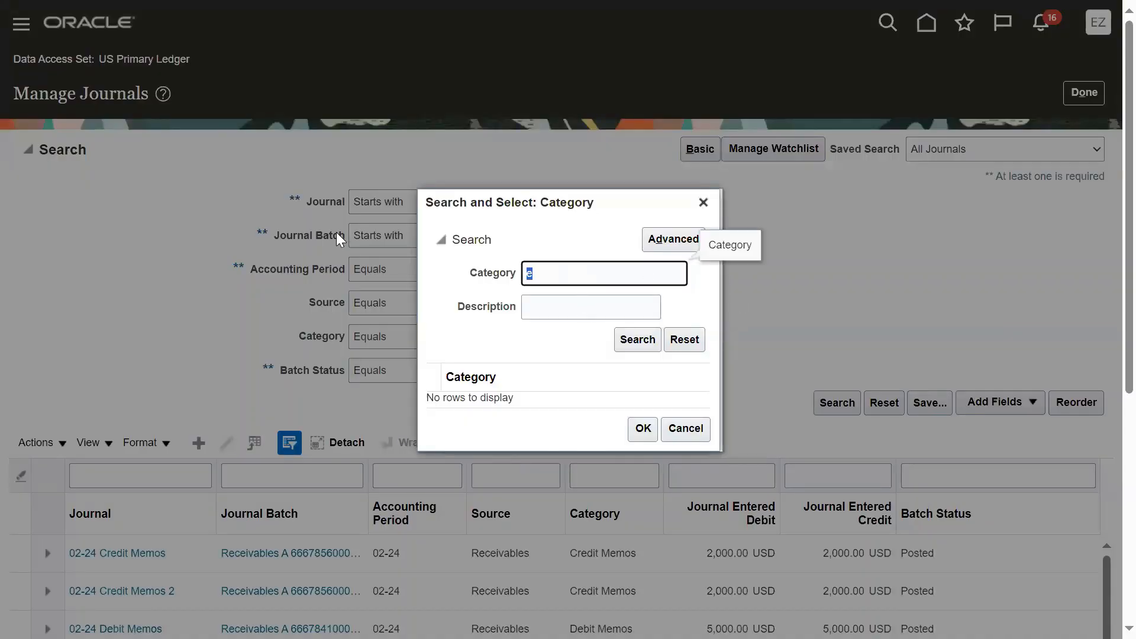
{"action": "type", "text": "ce"}
{"action": "left_click", "coordinate": [628, 340]}
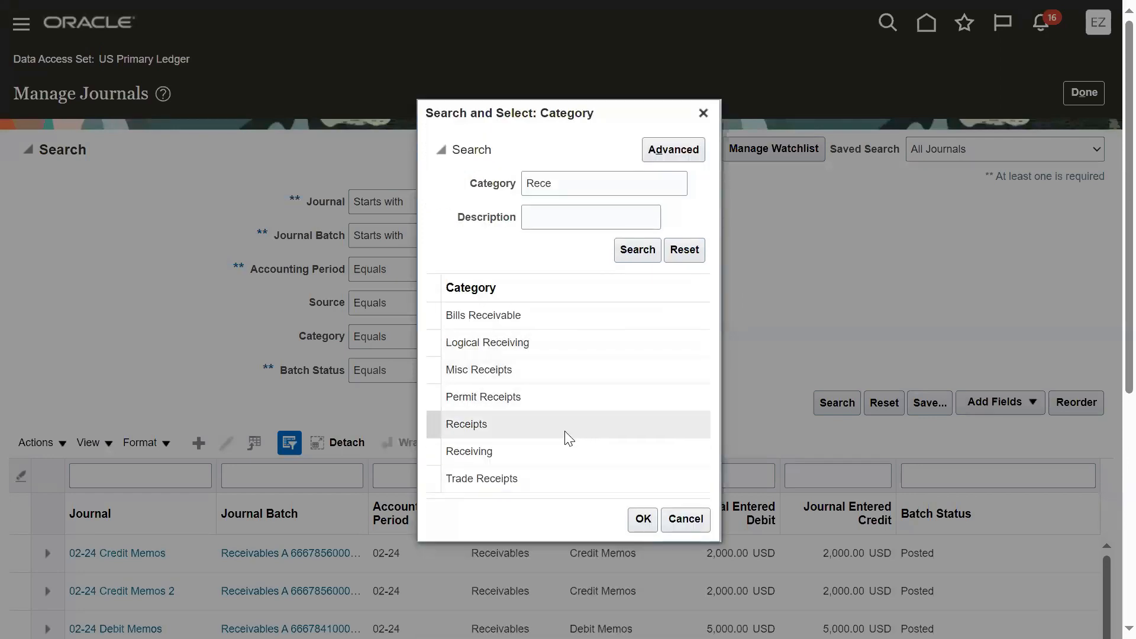
{"action": "left_click", "coordinate": [567, 431]}
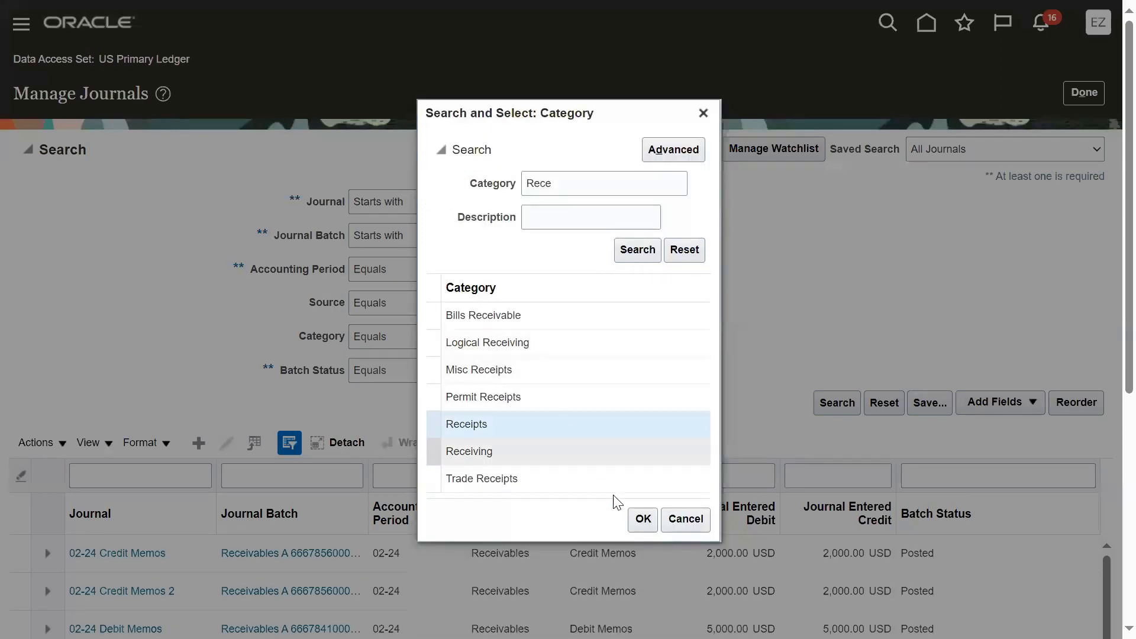
{"action": "left_click", "coordinate": [642, 519]}
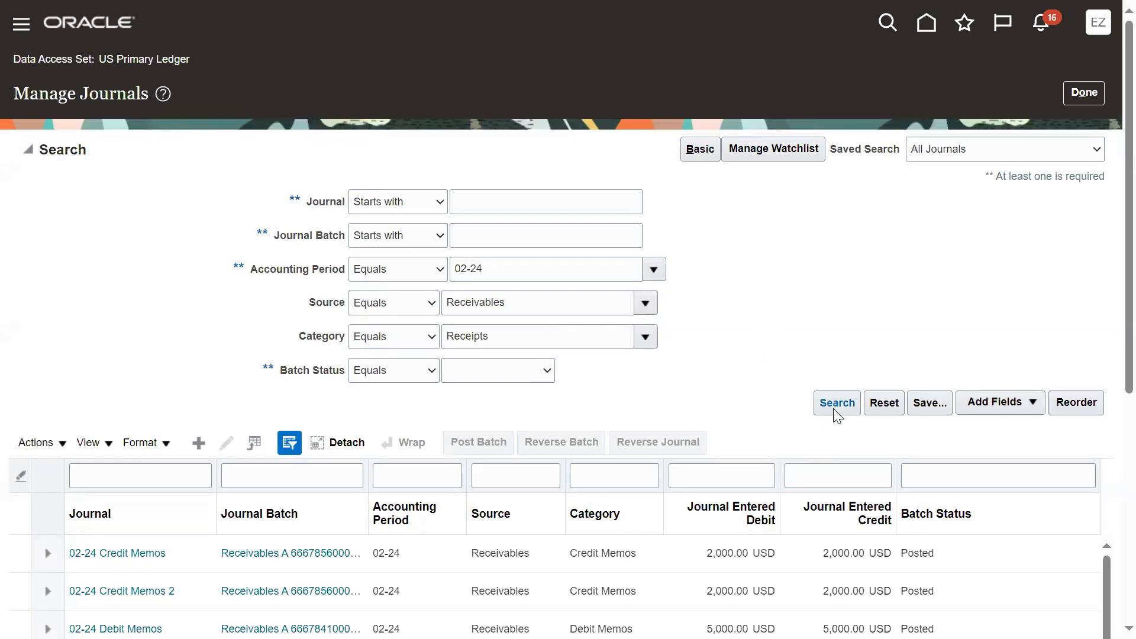
{"action": "scroll", "coordinate": [769, 329], "scroll_direction": "down", "scroll_amount": 5}
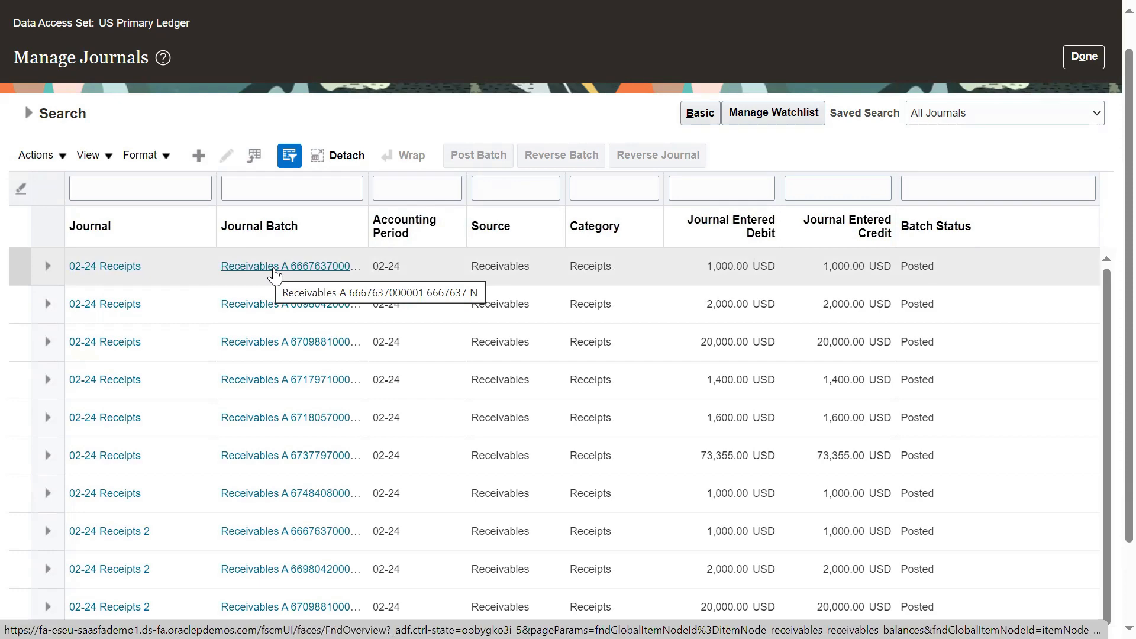
Open the batch of the first 1,000 USD 02-24 Receipts journal, check the subledger lines behind its credit, and return to the journal list
{"action": "left_click", "coordinate": [273, 268]}
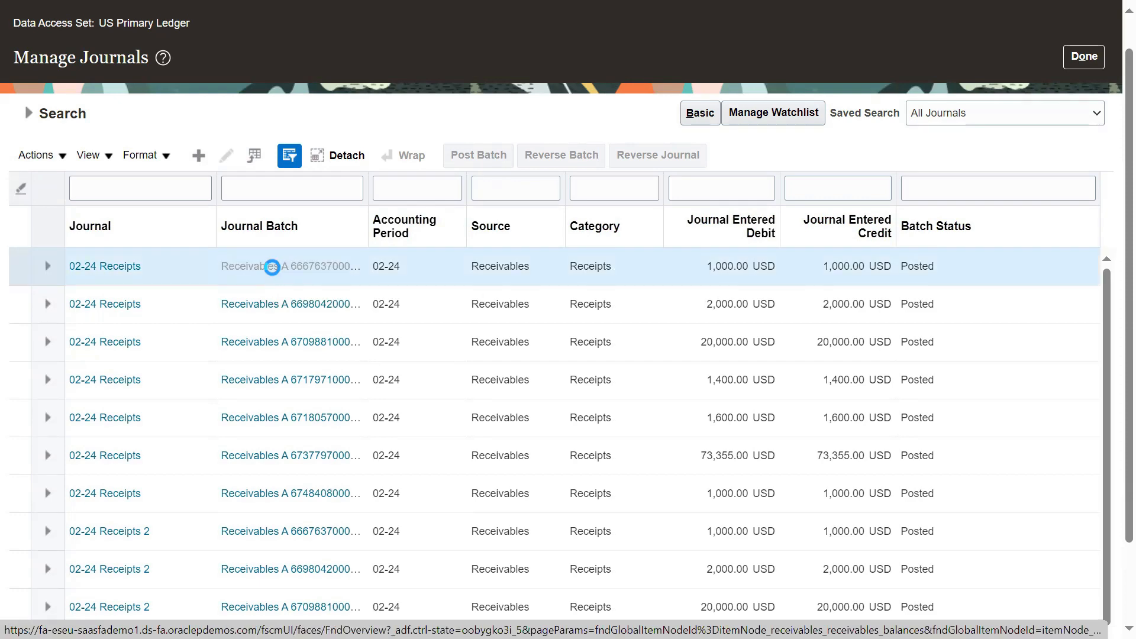
{"action": "scroll", "coordinate": [364, 299], "scroll_direction": "down", "scroll_amount": 3}
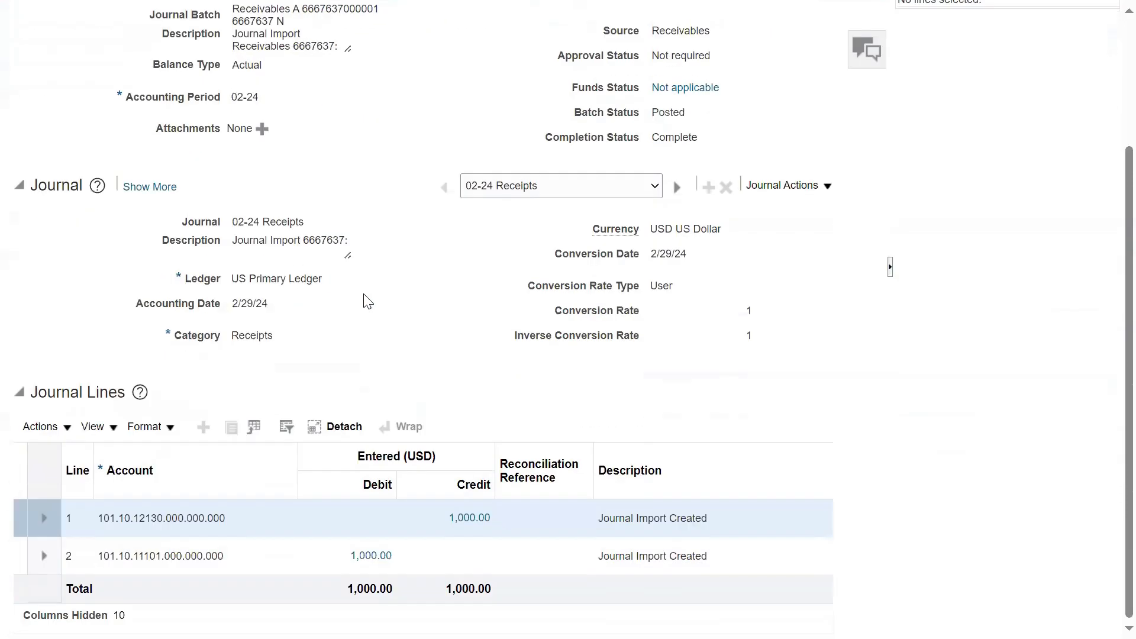
{"action": "left_click", "coordinate": [459, 519]}
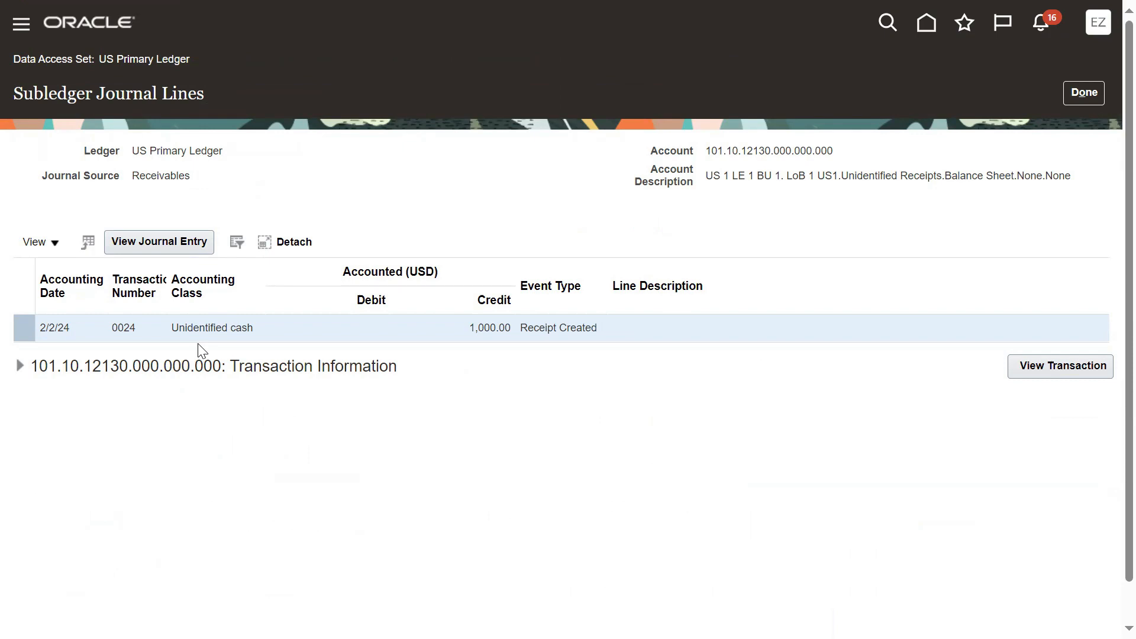
{"action": "left_click", "coordinate": [1103, 96]}
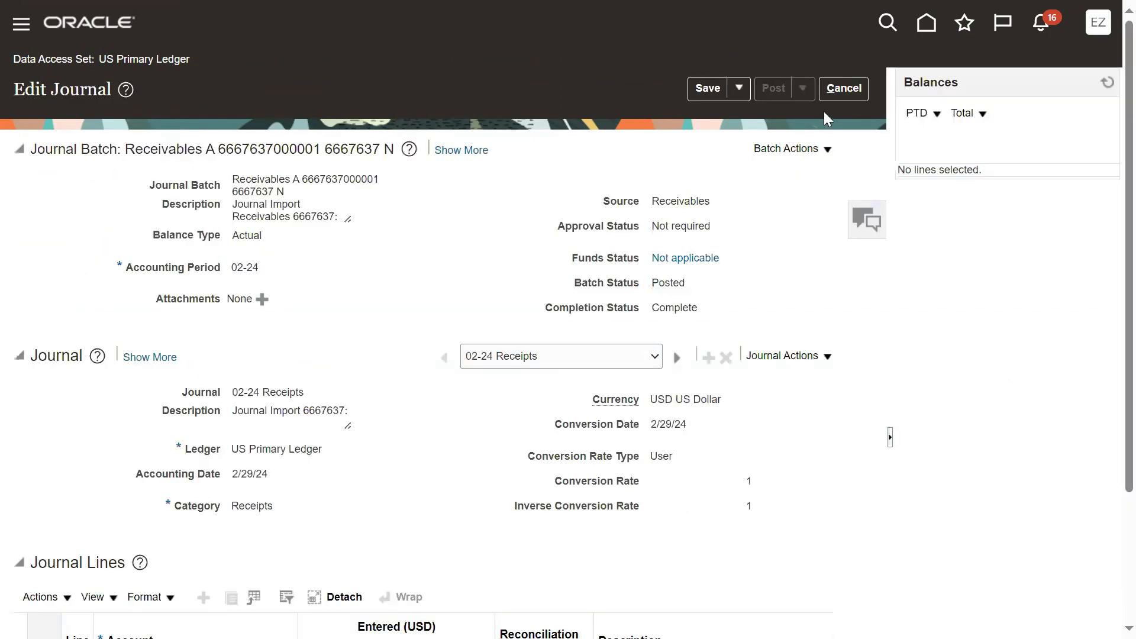
{"action": "left_click", "coordinate": [843, 90]}
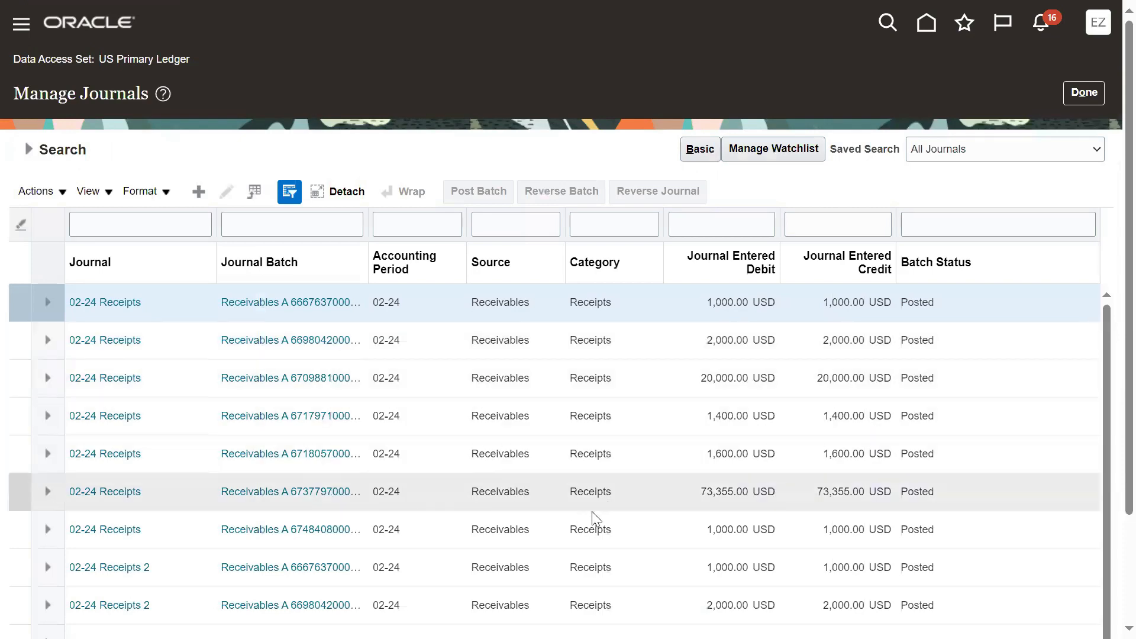
Open the batch of the first 02-24 Receipts 2 journal, check the subledger lines behind its credit, and return to the journal list
{"action": "scroll", "coordinate": [614, 510], "scroll_direction": "down", "scroll_amount": 3}
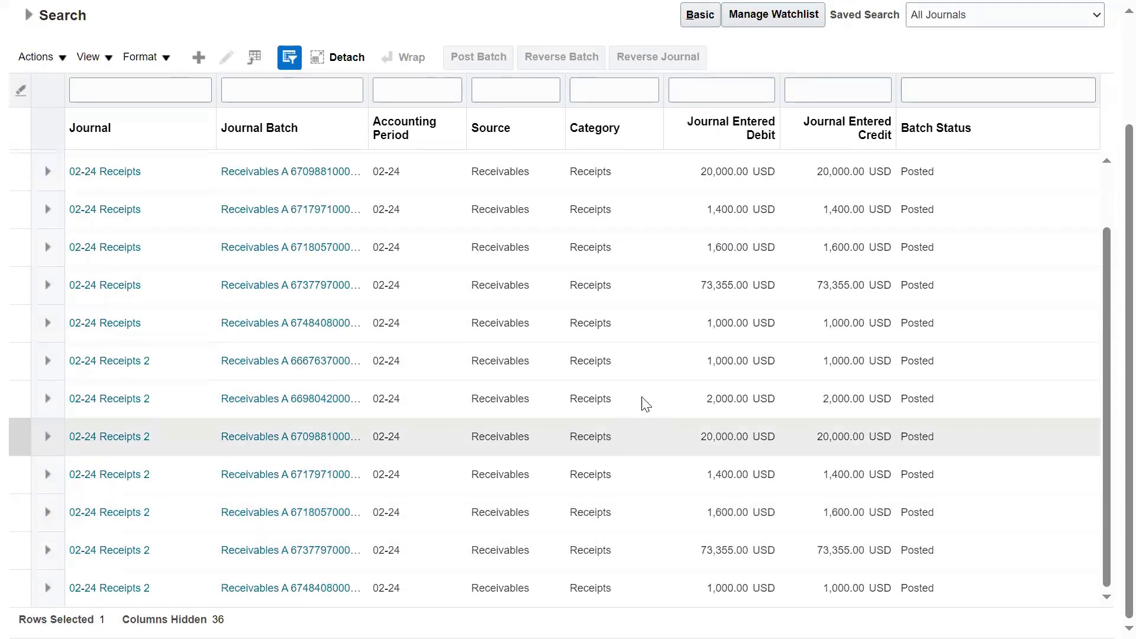
{"action": "left_click", "coordinate": [278, 361]}
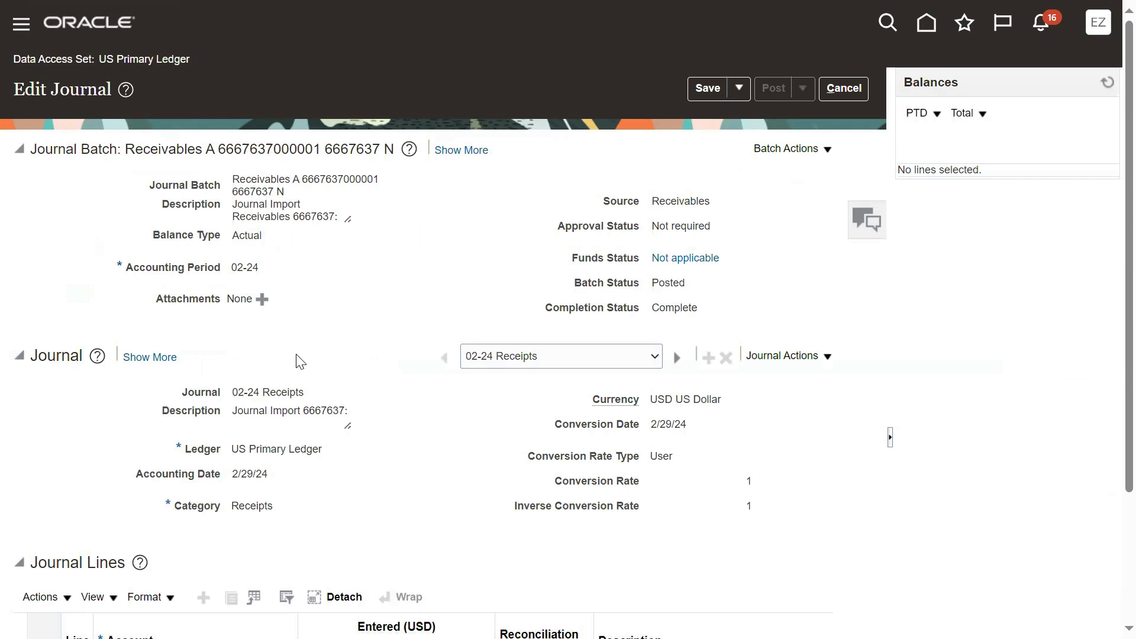
{"action": "scroll", "coordinate": [320, 367], "scroll_direction": "down", "scroll_amount": 5}
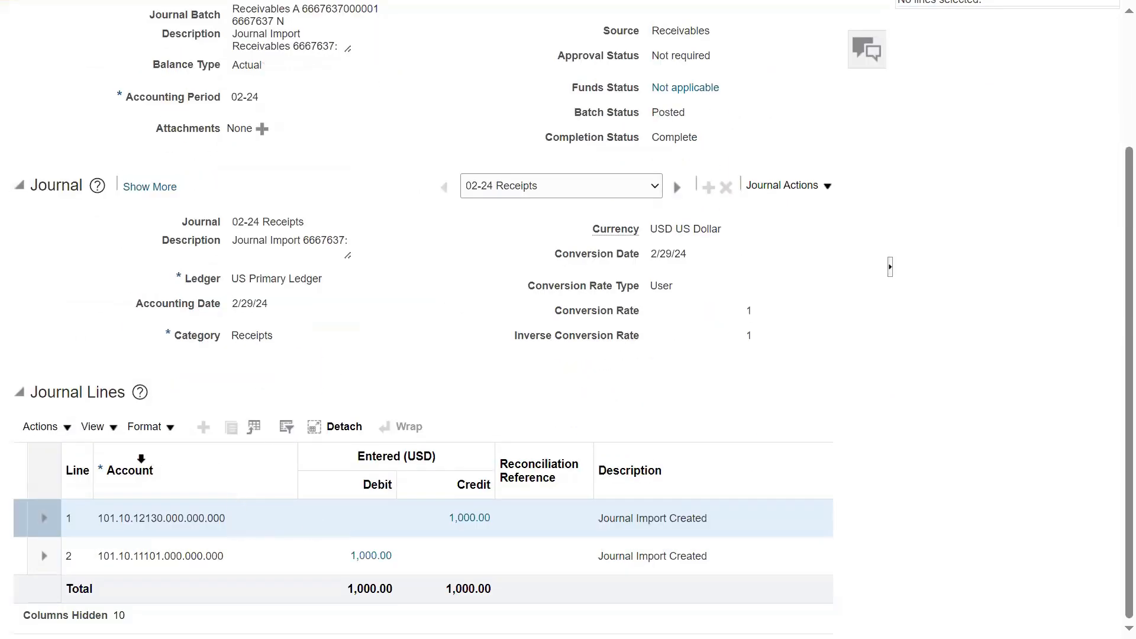
{"action": "left_click", "coordinate": [453, 518]}
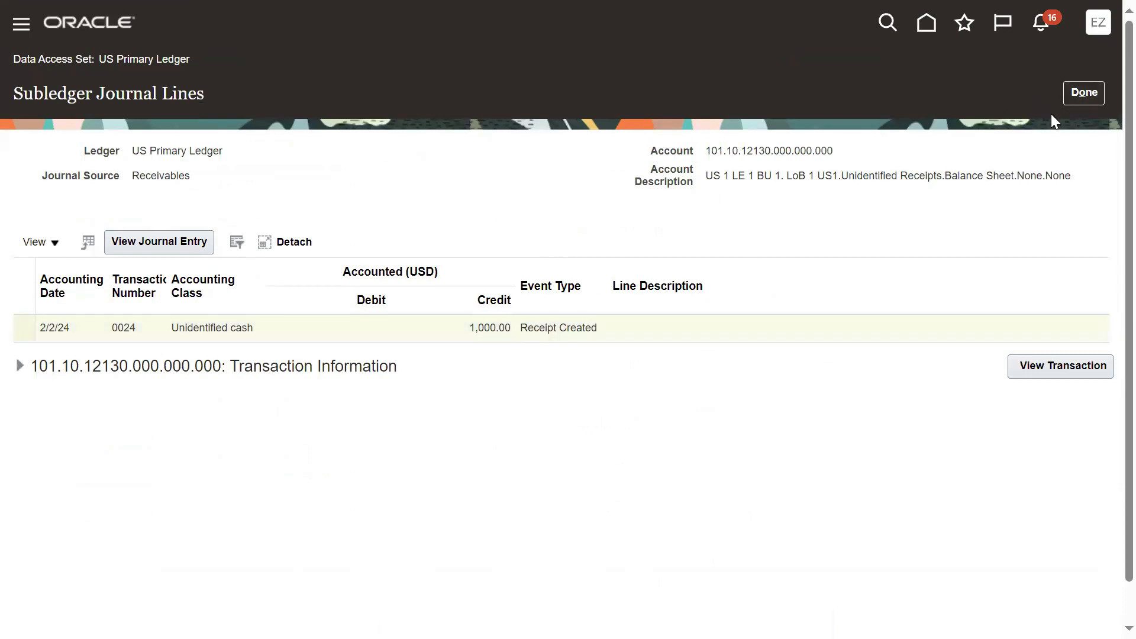
{"action": "left_click", "coordinate": [1078, 94]}
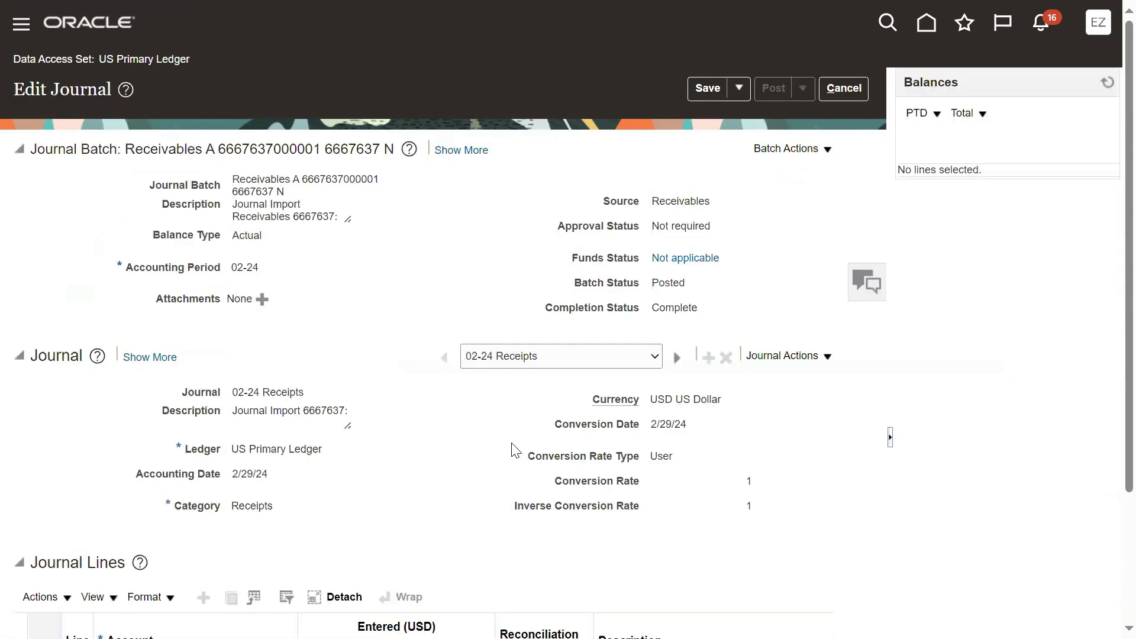
{"action": "left_click", "coordinate": [843, 89]}
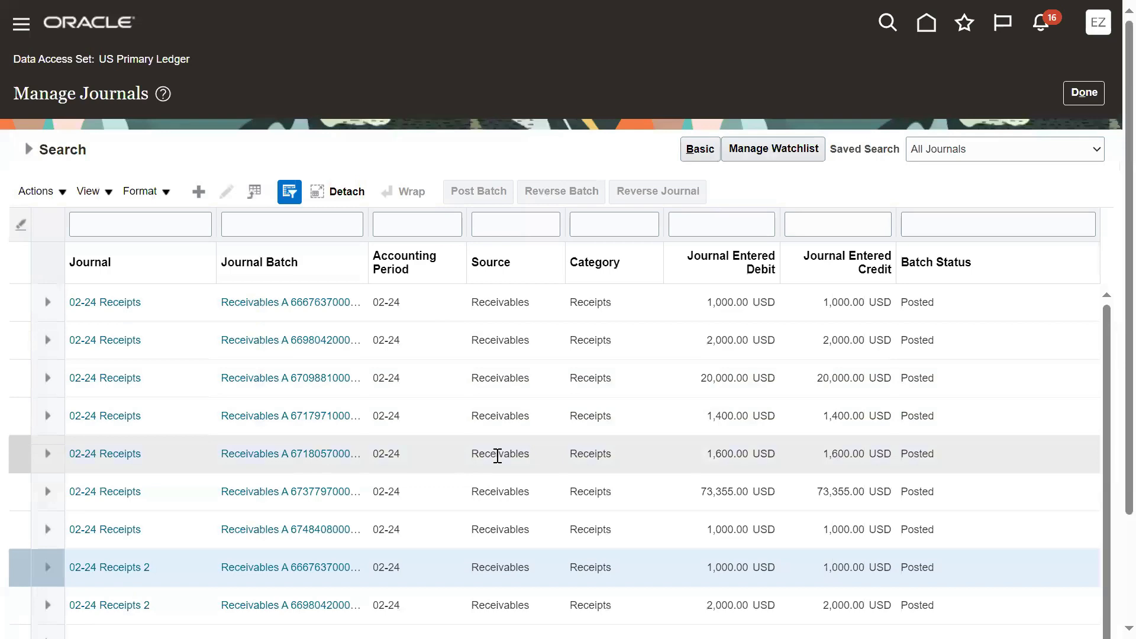
Open the batch of the last 02-24 Receipts 2 journal and drill down from its 101.10.12101.000.000.000 credit line to the subledger lines
{"action": "scroll", "coordinate": [634, 528], "scroll_direction": "down", "scroll_amount": 5}
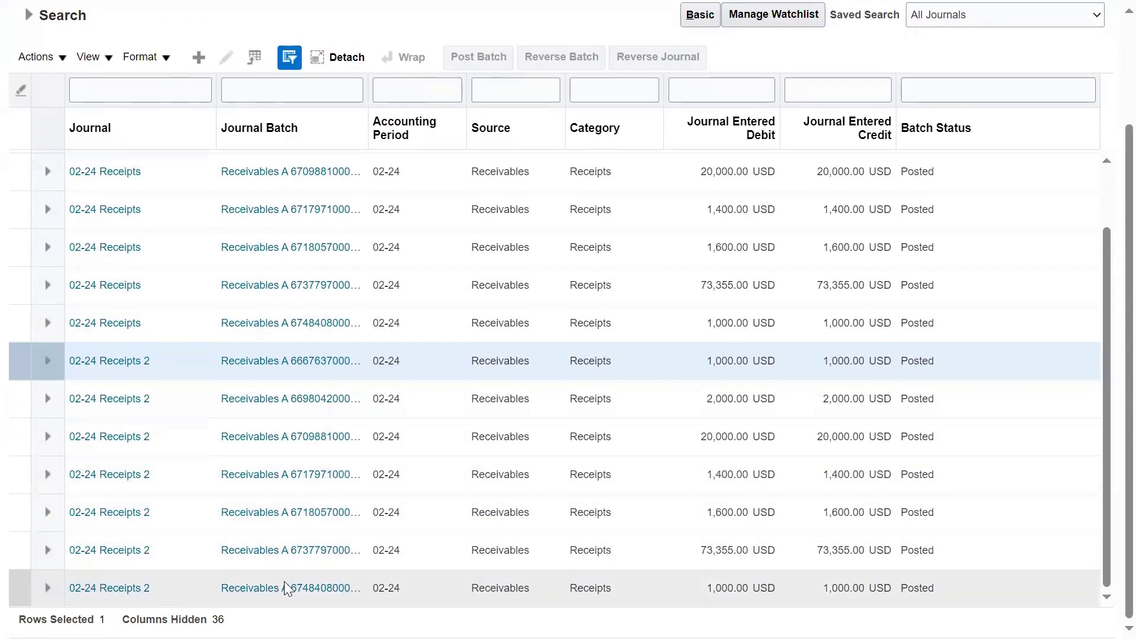
{"action": "left_click", "coordinate": [281, 589]}
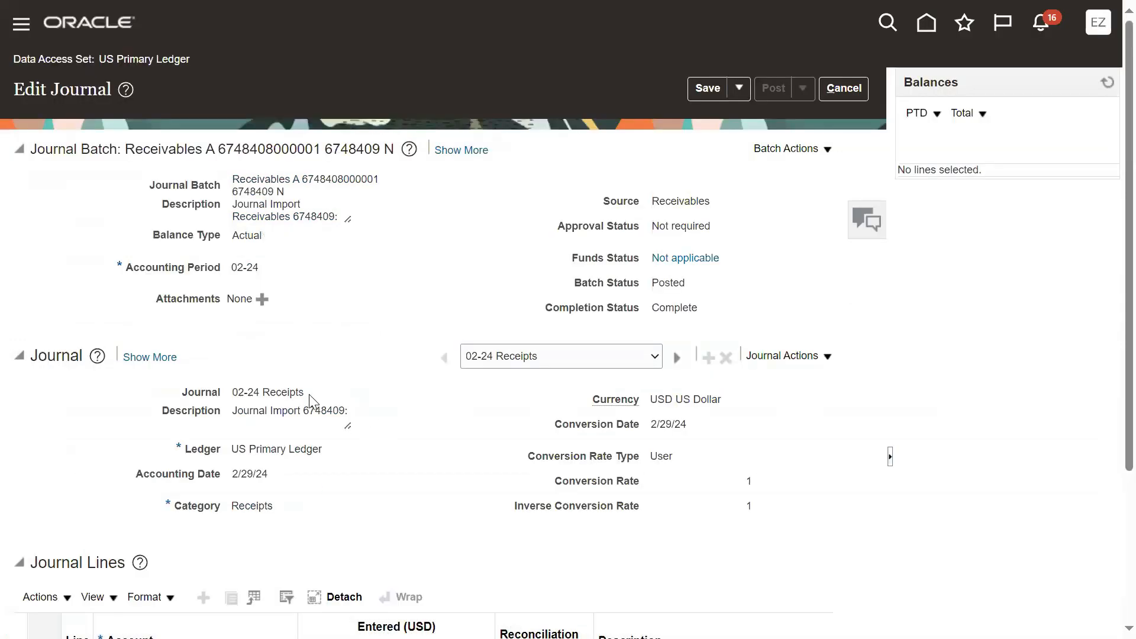
{"action": "scroll", "coordinate": [312, 398], "scroll_direction": "down", "scroll_amount": 4}
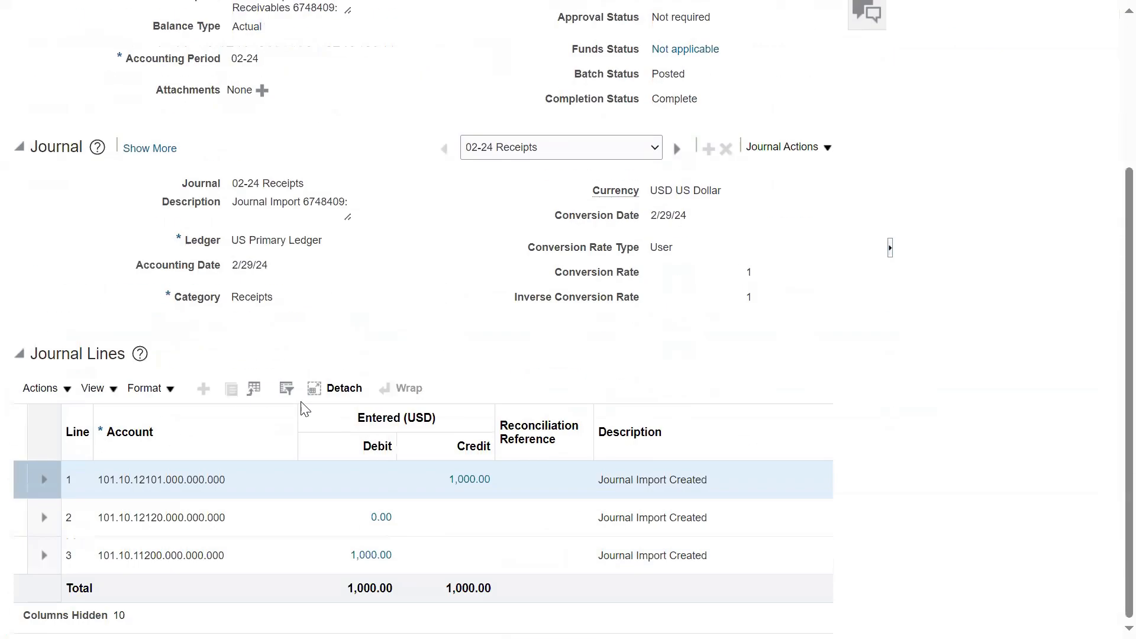
{"action": "left_click", "coordinate": [468, 479]}
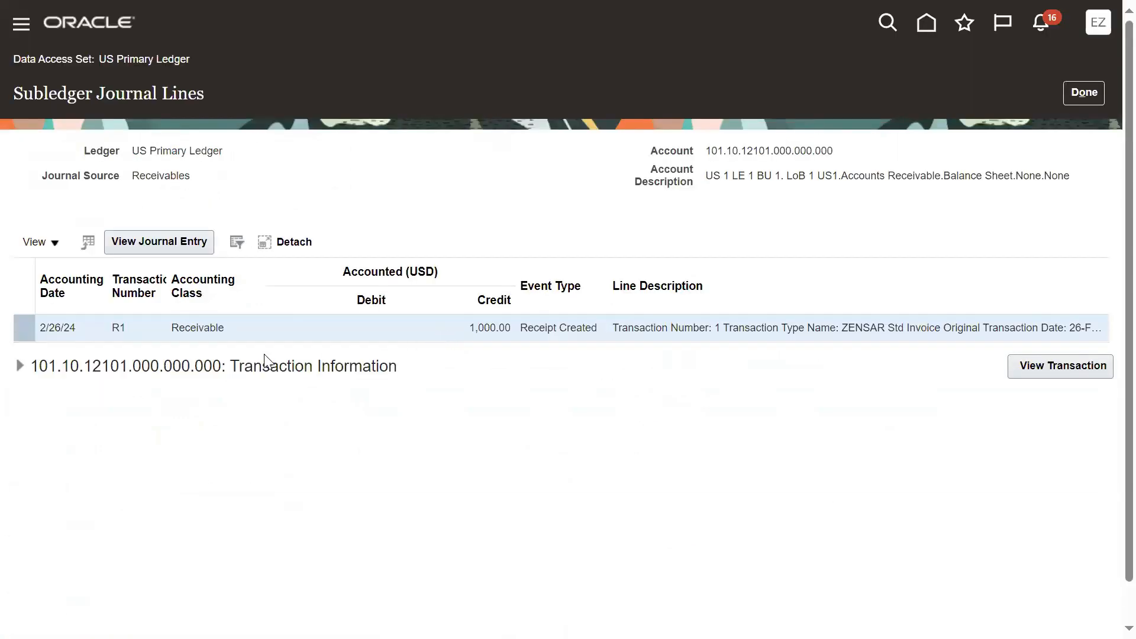
Check the transaction number and line description of the R1 Receivable subledger line
{"action": "double_click", "coordinate": [119, 330]}
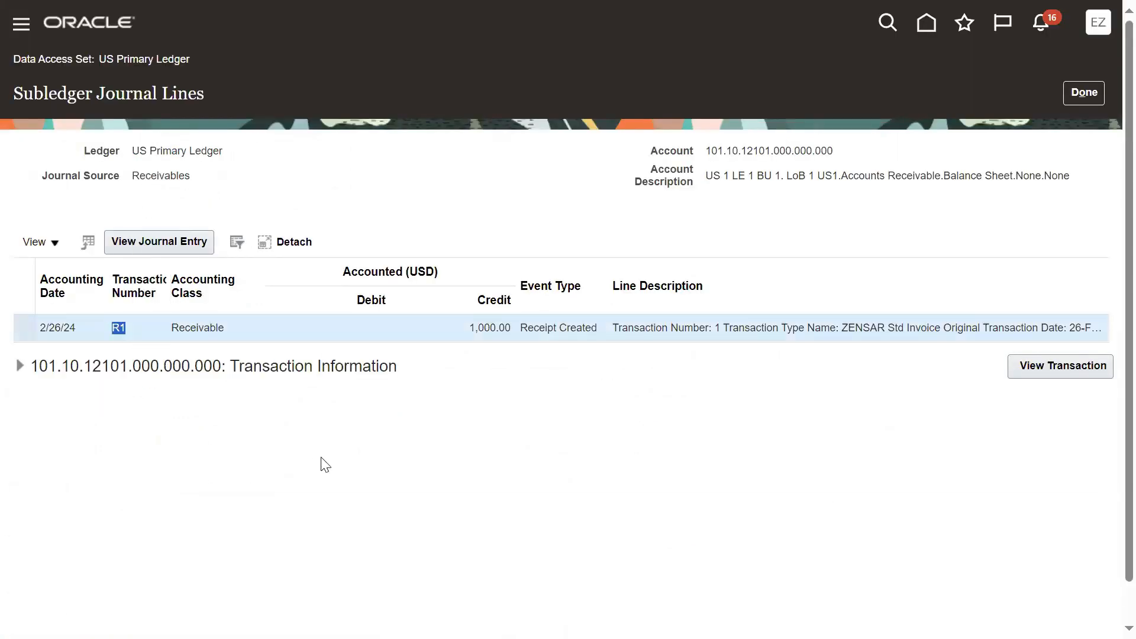
{"action": "left_click", "coordinate": [462, 471]}
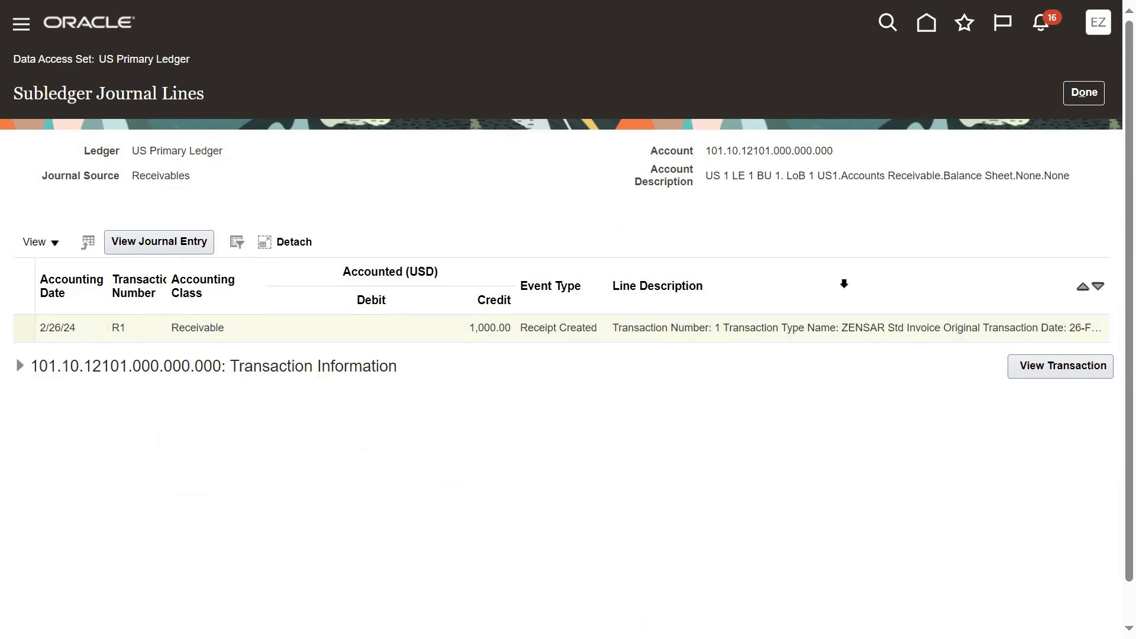
{"action": "left_click", "coordinate": [718, 328]}
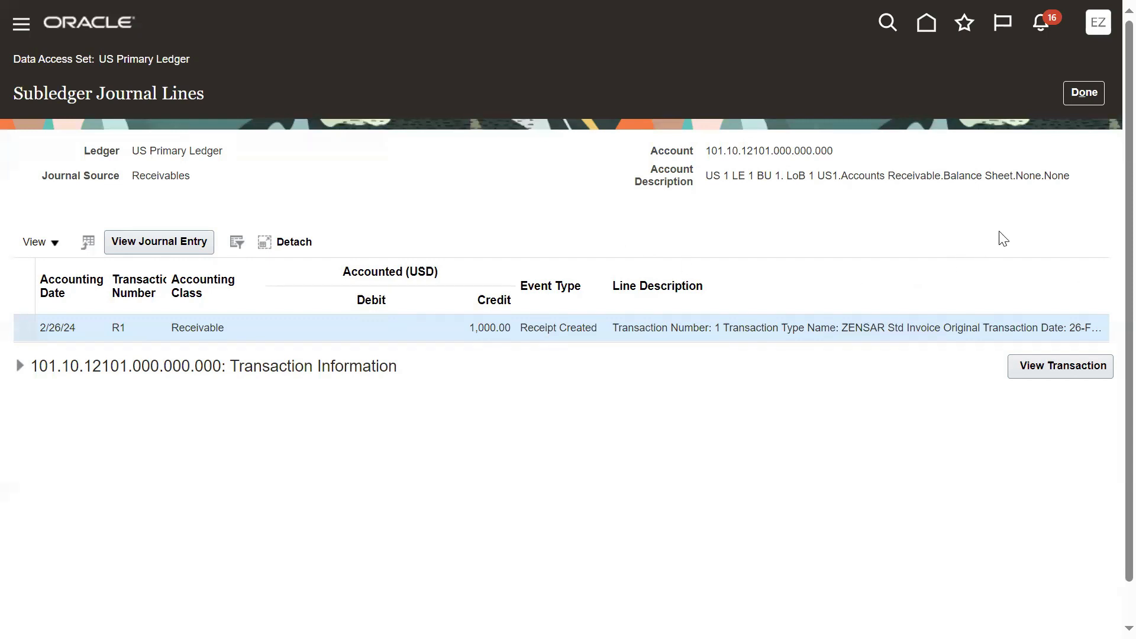
Close the subledger lines and the receipts journal without changes, and exit journal management
{"action": "left_click", "coordinate": [1080, 93]}
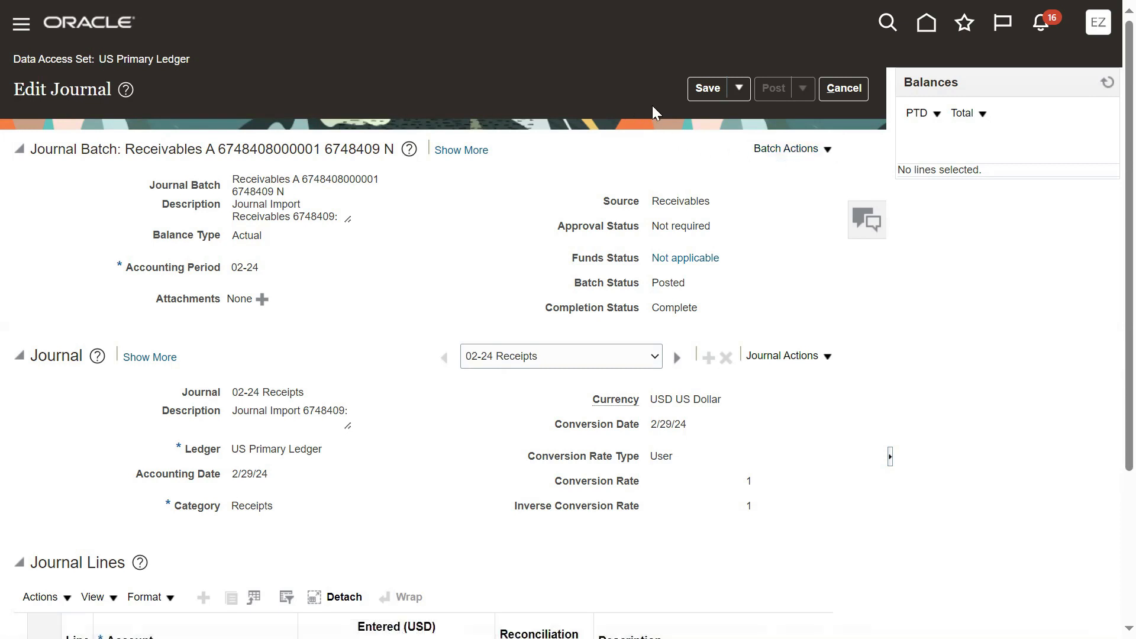
{"action": "left_click", "coordinate": [858, 89]}
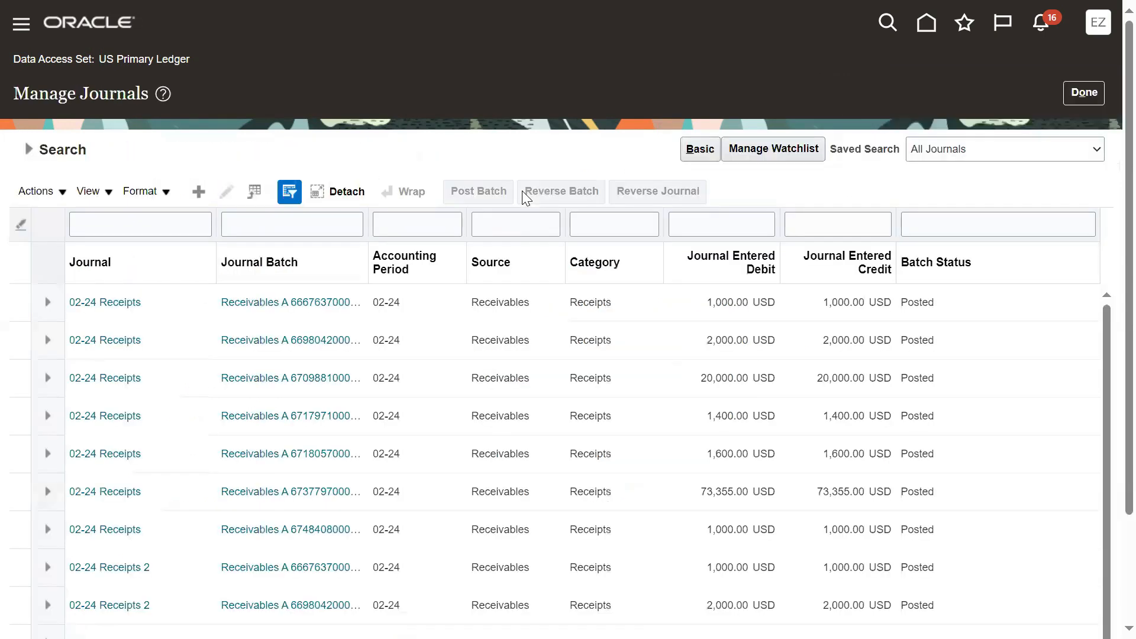
{"action": "left_click", "coordinate": [1072, 93]}
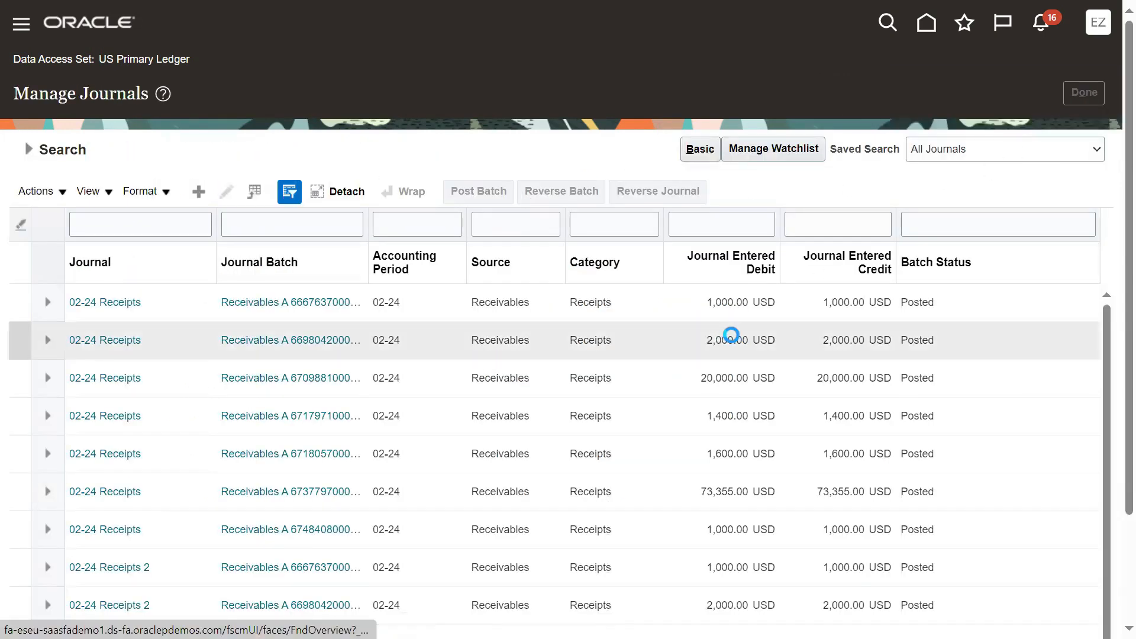